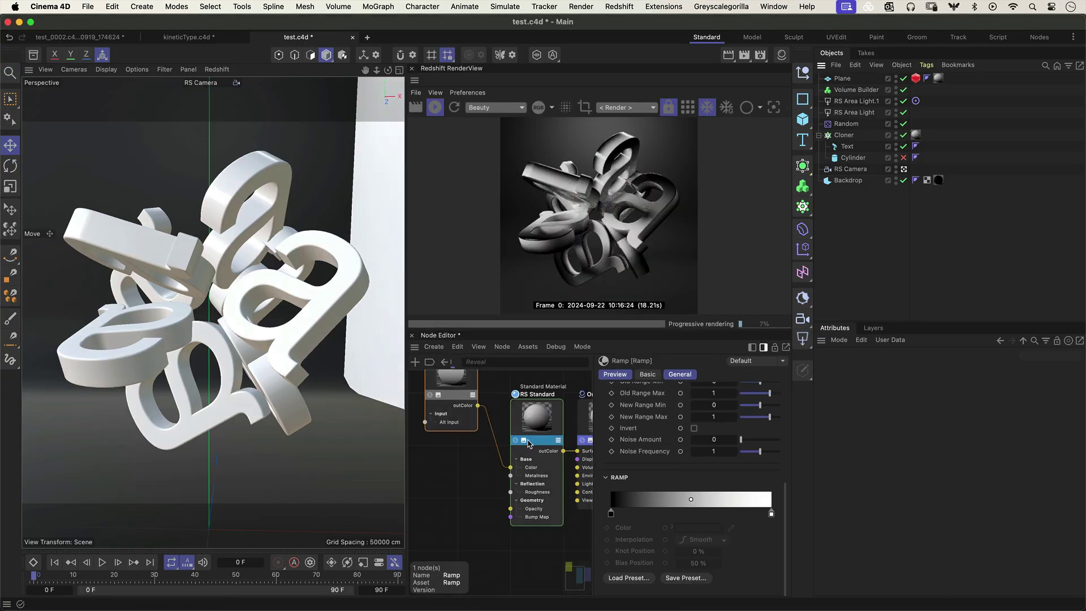
Step: Raise the RS Area Light's colour temperature to 9621
left_click(850, 169)
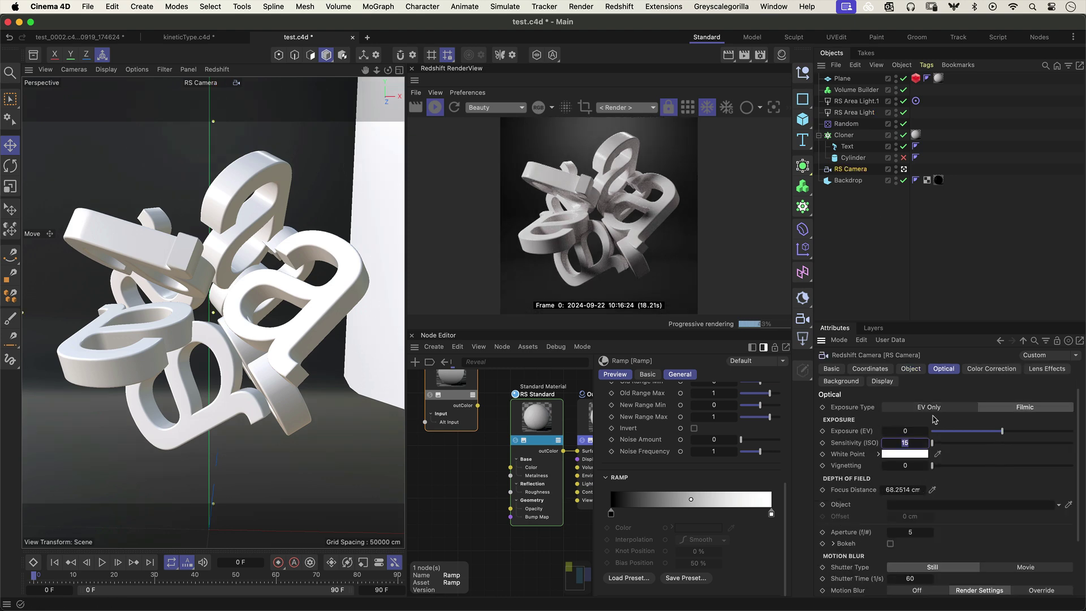
left_click(853, 113)
left_click_drag(959, 442, 982, 441)
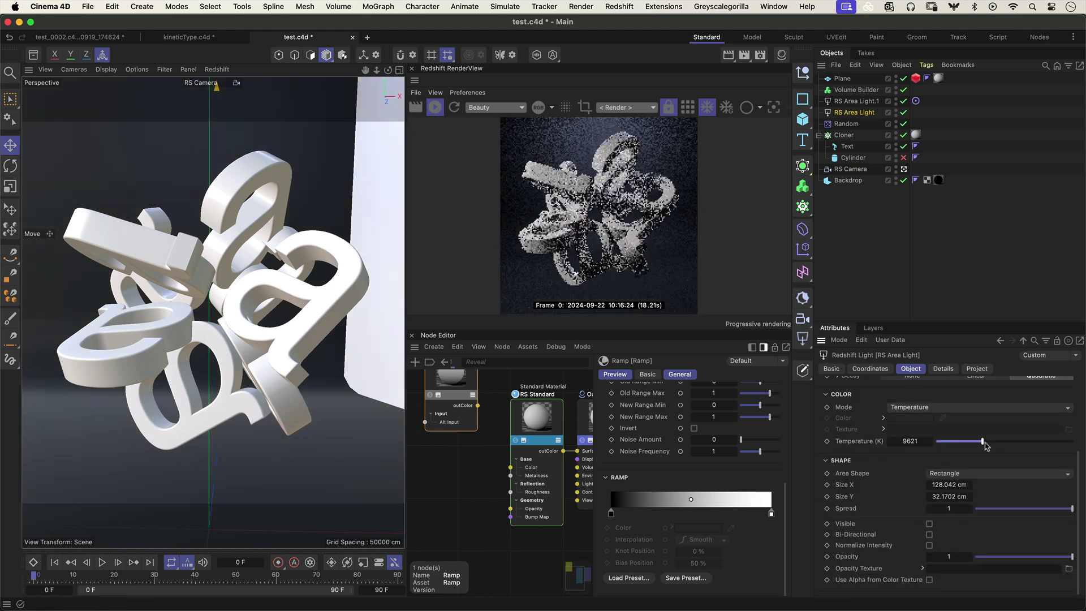
key("super+b")
left_click(316, 193)
key("super+w")
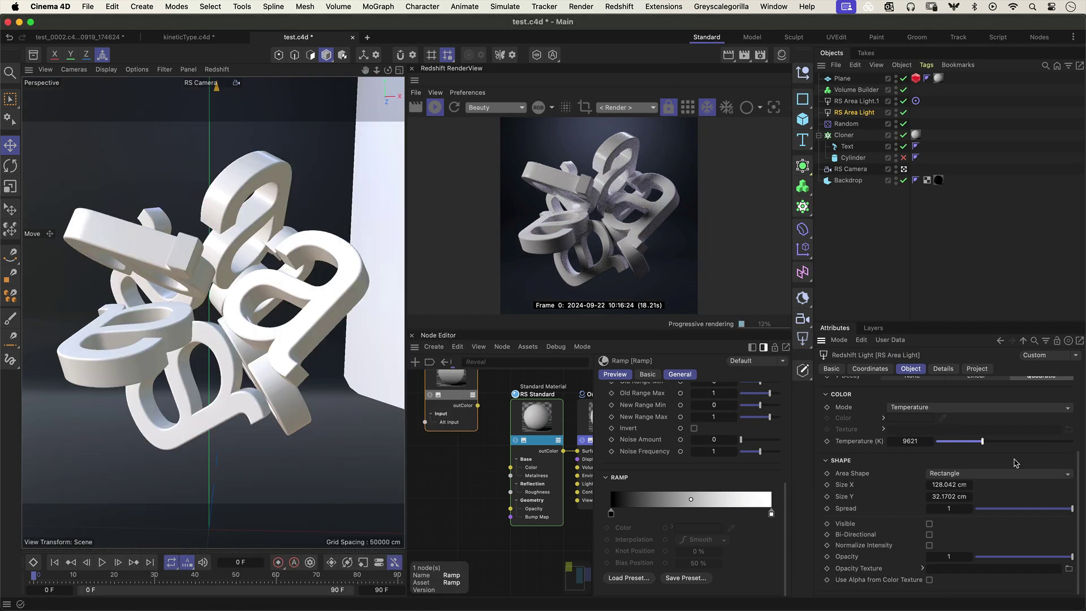
Step: Switch RS Area Light.1 to Color mode and show the four-view layout
left_click(945, 407)
left_click(907, 420)
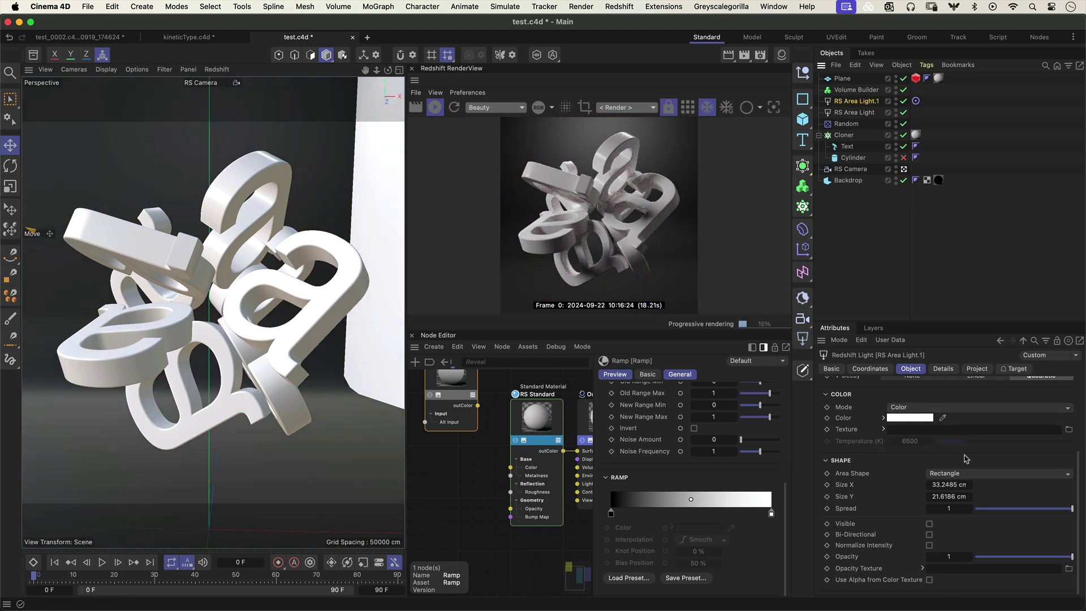
left_click(857, 102)
middle_click(291, 290)
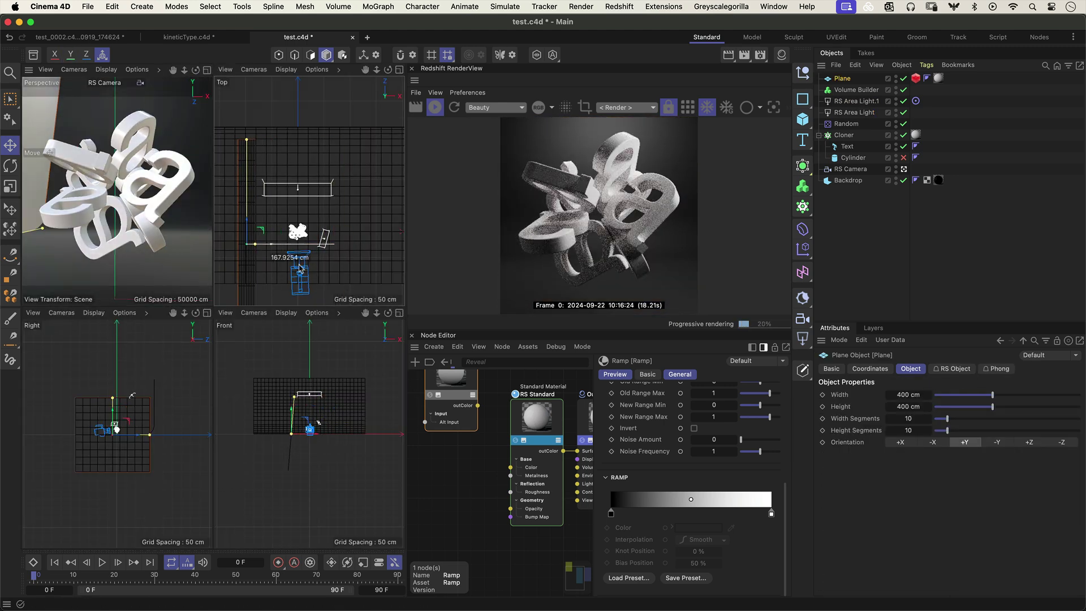
Step: Raise the cloner count to 100 and tilt the clones' pitch rotation
left_click(844, 135)
left_click_drag(916, 458, 1079, 467)
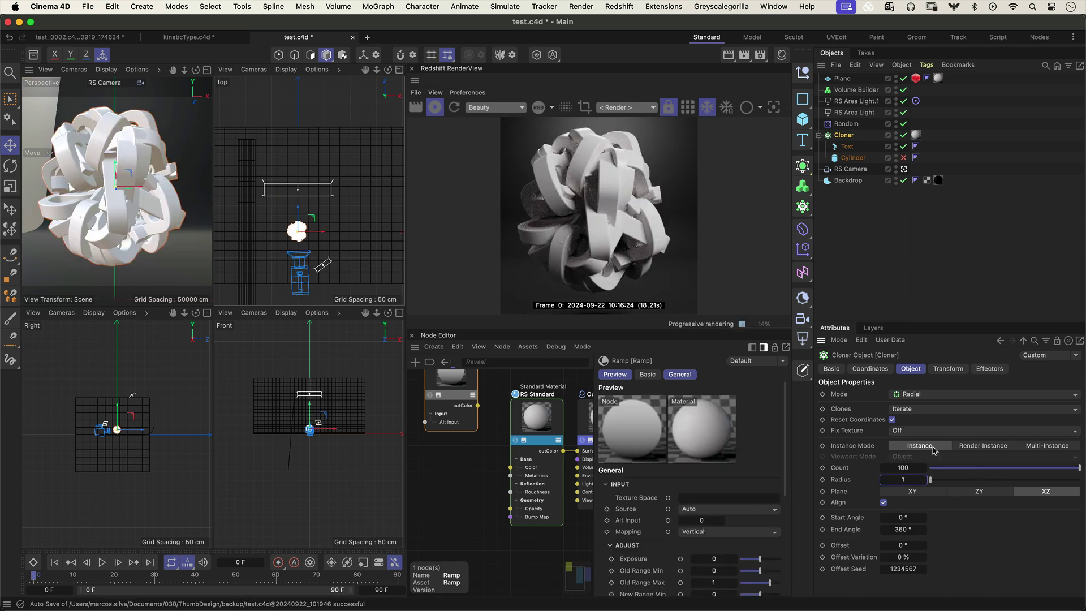
left_click_drag(913, 479, 917, 478)
left_click(883, 502)
left_click_drag(912, 519, 913, 518)
Step: Enable Rotation in the Random effector's parameters
left_click(846, 124)
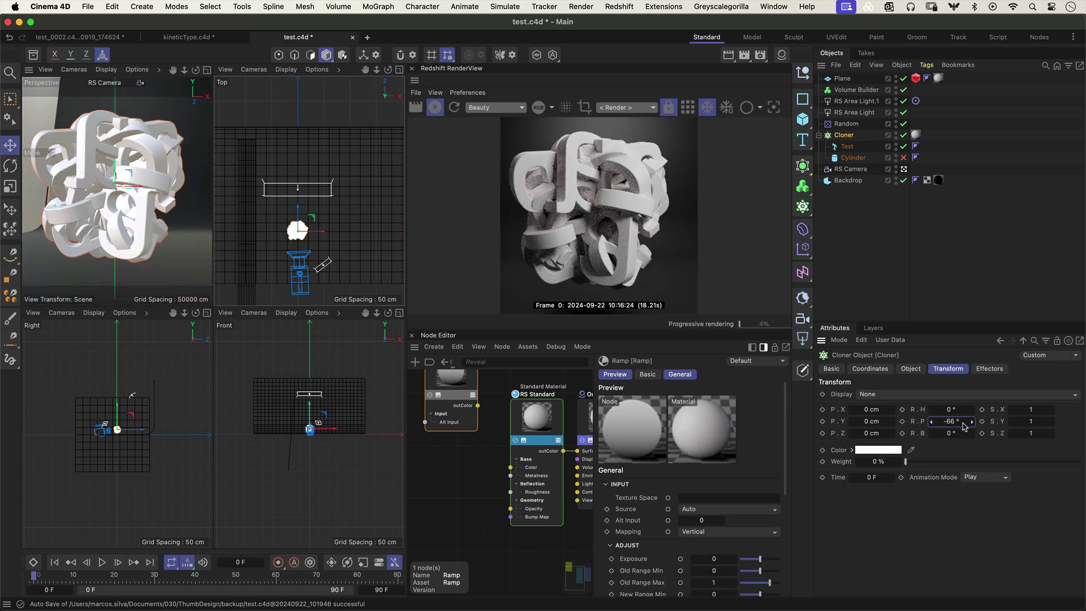
left_click(913, 368)
left_click(952, 368)
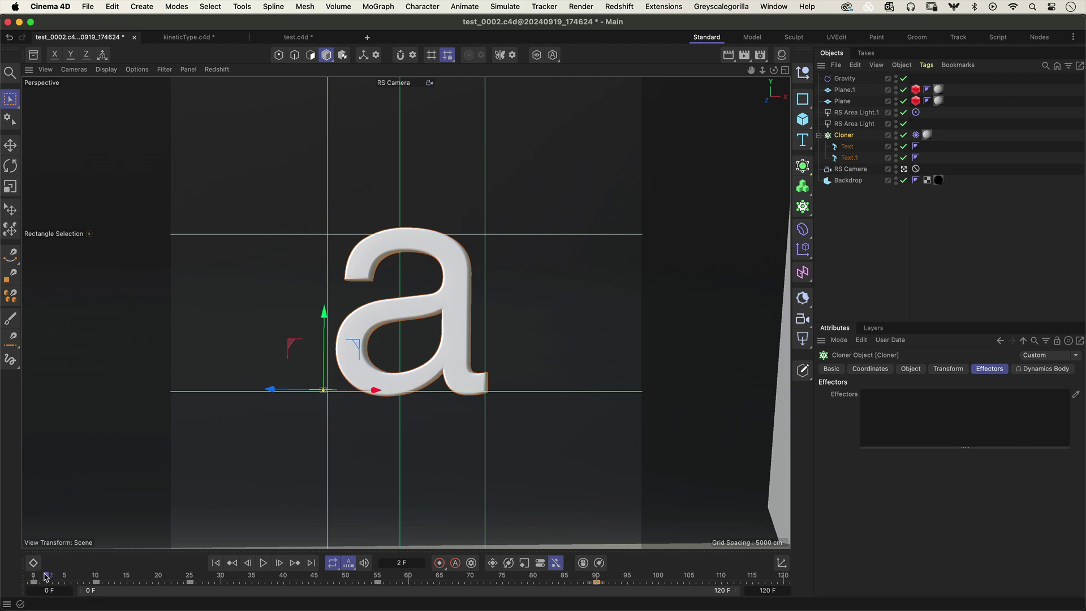
Step: Scrub the timeline to watch the letters pile up, then orbit in closer
left_click_drag(51, 578, 418, 509)
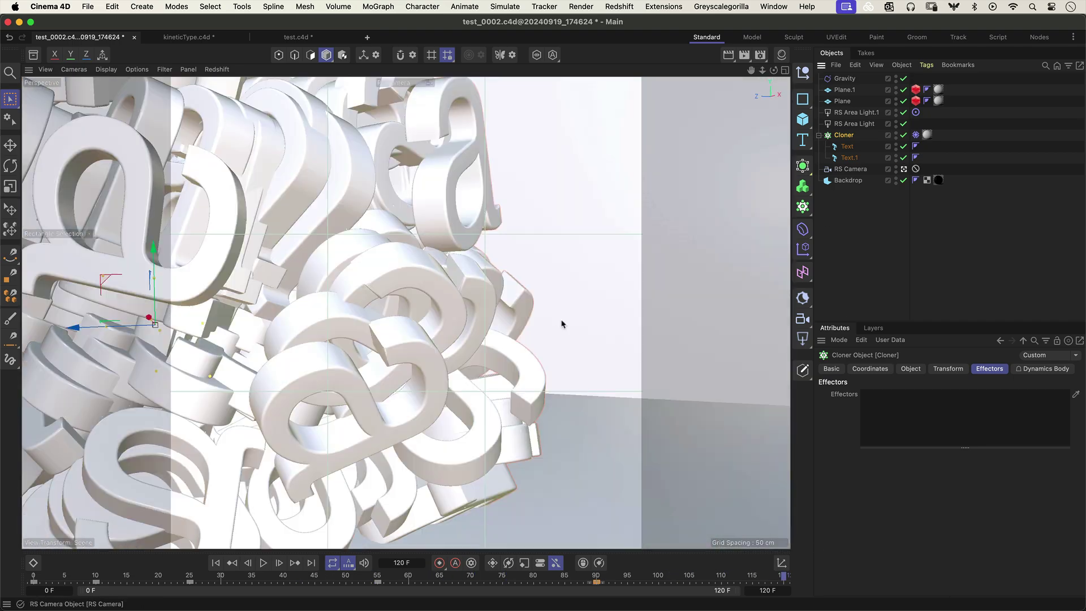
left_click_drag(562, 322, 684, 305, "alt")
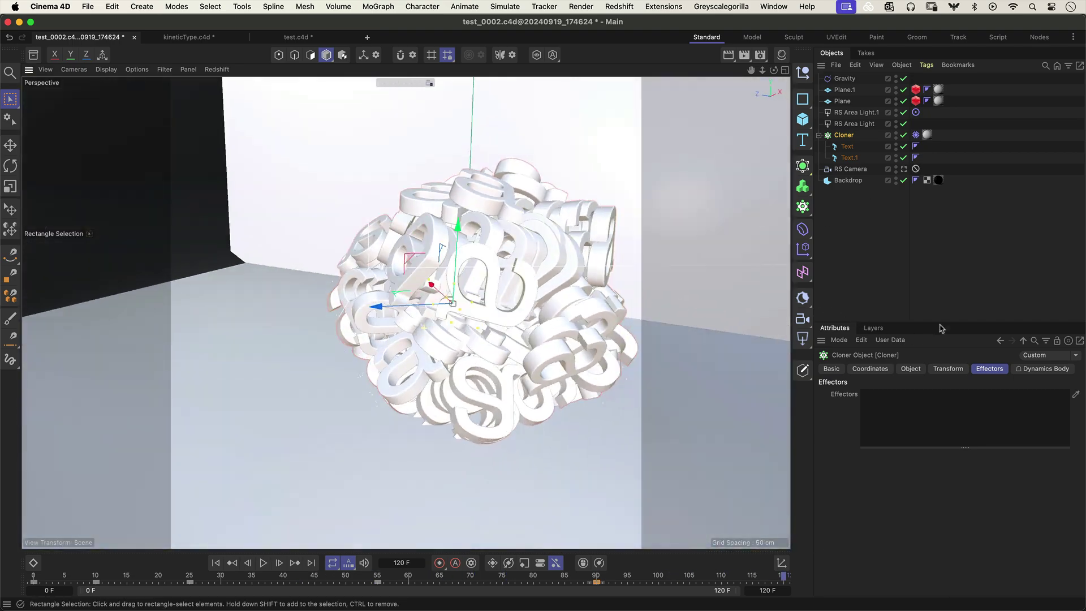
mouse_move(509, 277)
left_mouse_down("alt")
mouse_move(439, 353)
mouse_move(476, 318)
left_mouse_up("alt")
scroll(437, 368, "down", 5)
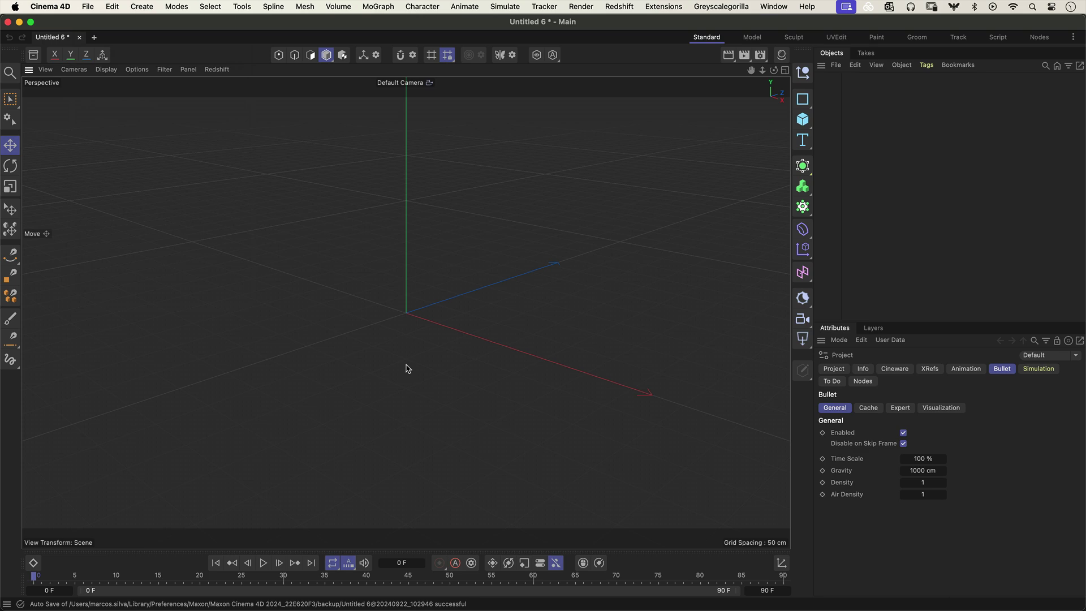
Step: Start a new document with File > New and save it as KineticType.c4d
left_click(87, 5)
left_click(105, 38)
left_click(88, 7)
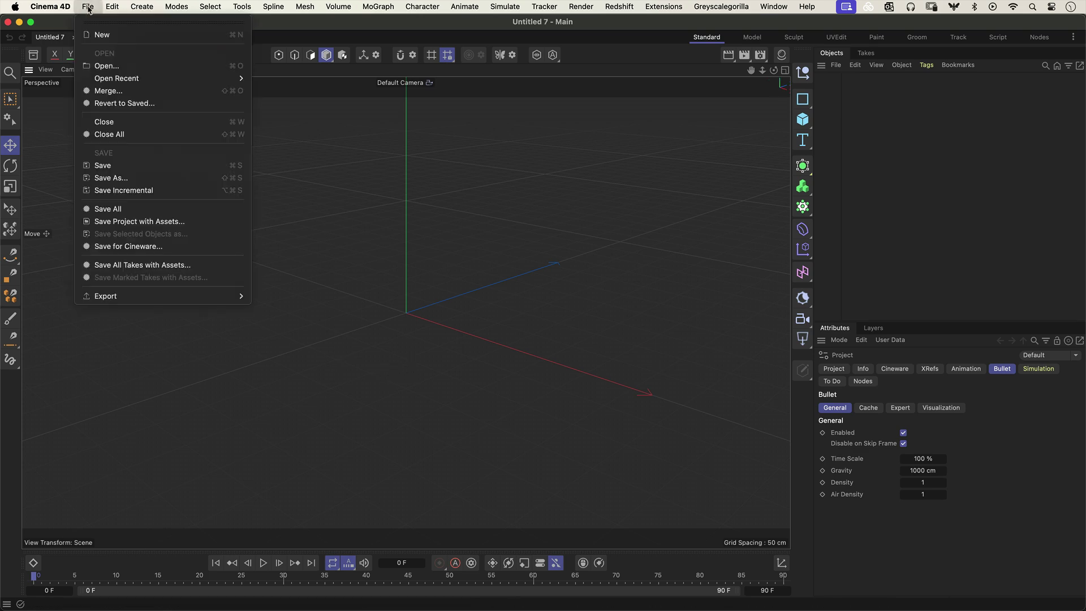
left_click(116, 177)
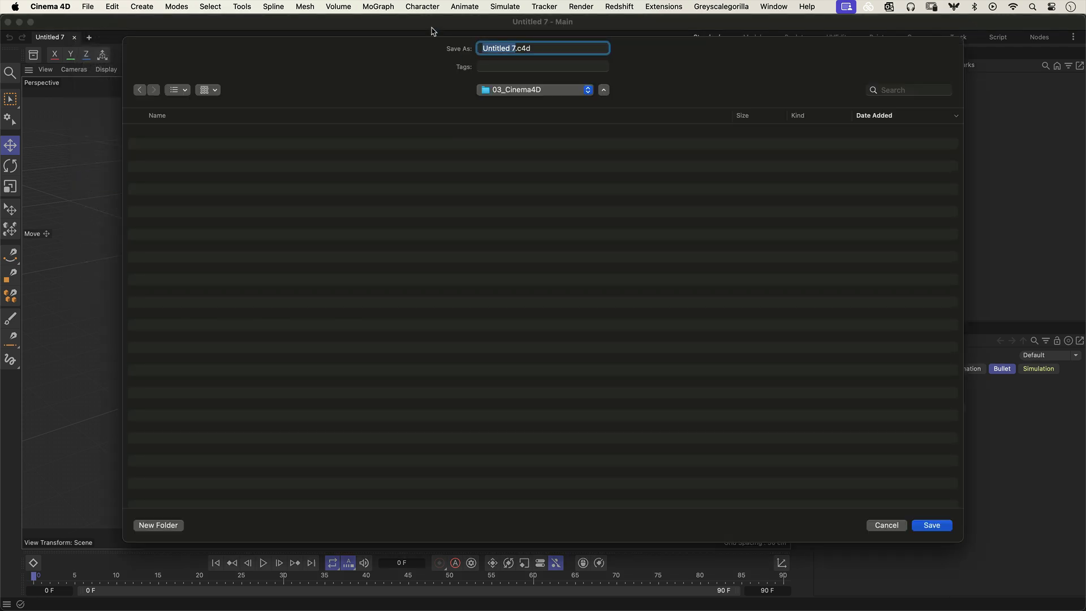
type("KineticTyp")
key("Return")
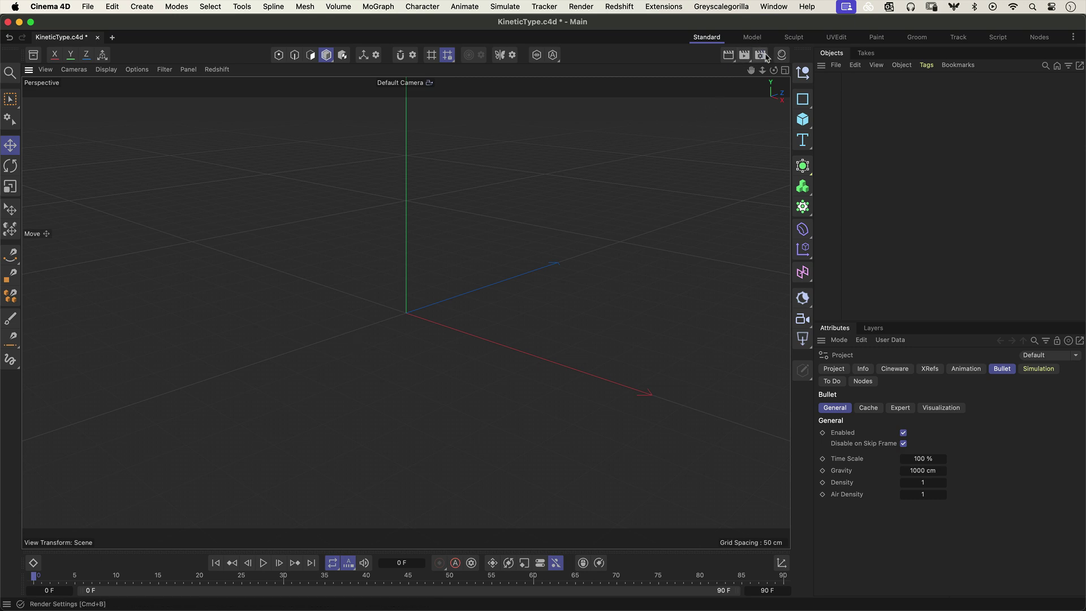
Step: Set the render output resolution to 1080 × 1080
left_click(760, 55)
left_click(491, 155)
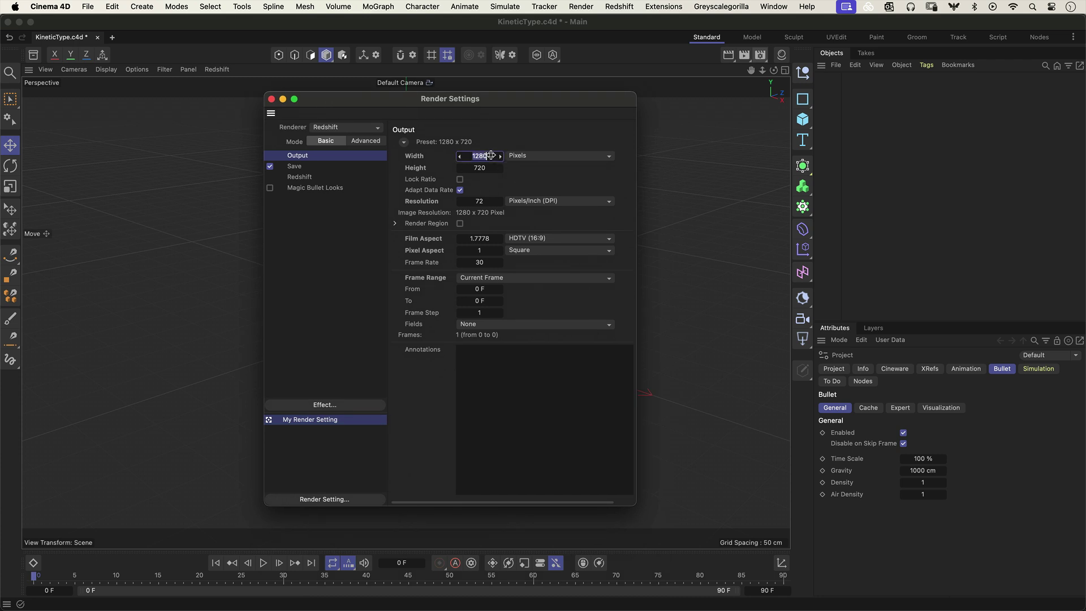
type("10")
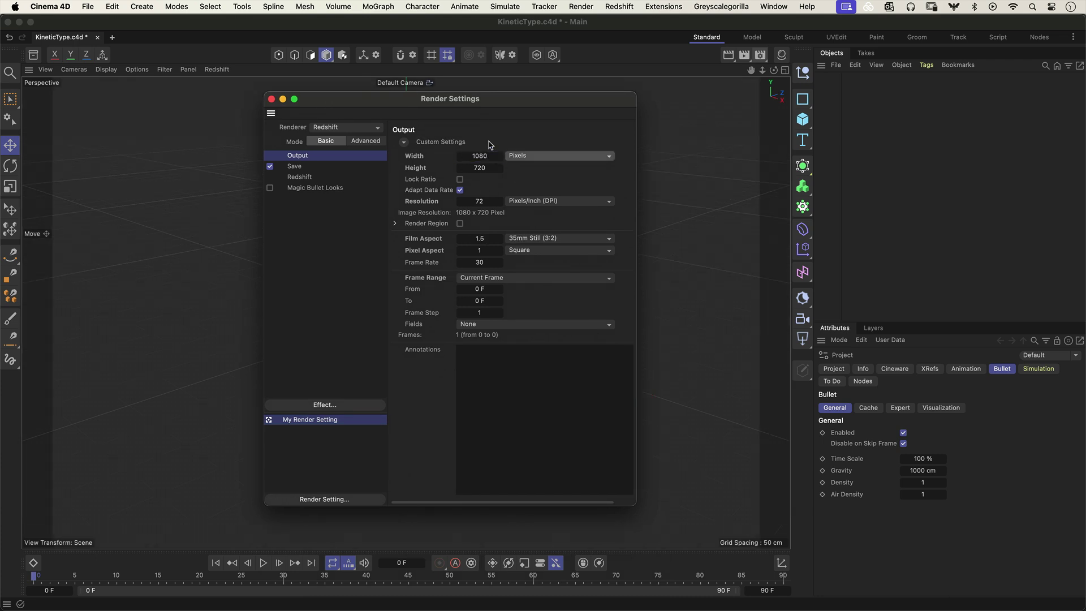
key("Tab")
type("80")
key("Return")
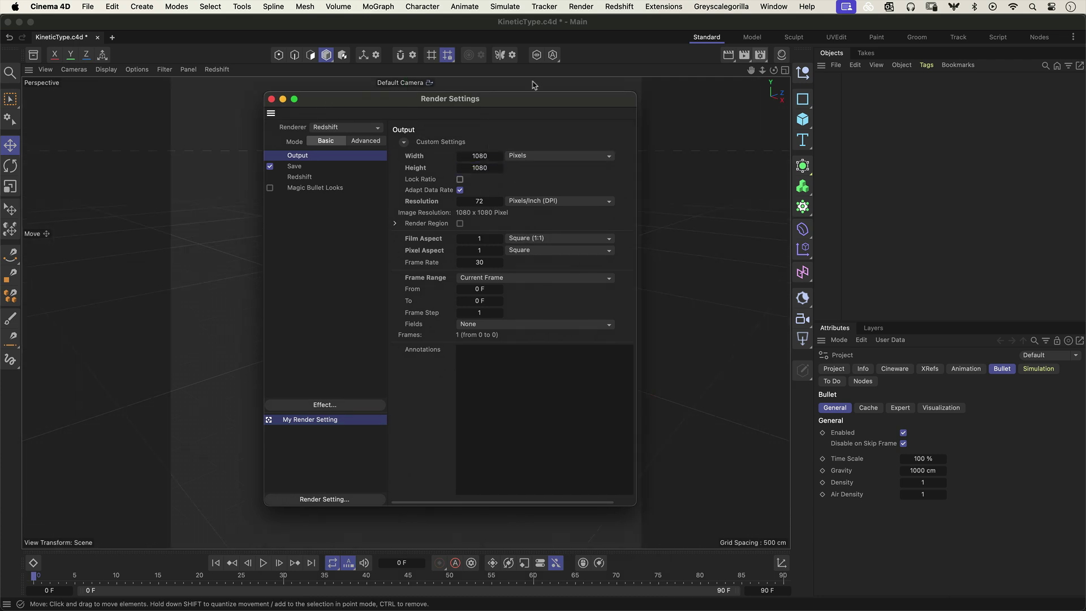
mouse_move(503, 99)
left_mouse_down()
mouse_move(883, 79)
mouse_move(872, 66)
left_mouse_up()
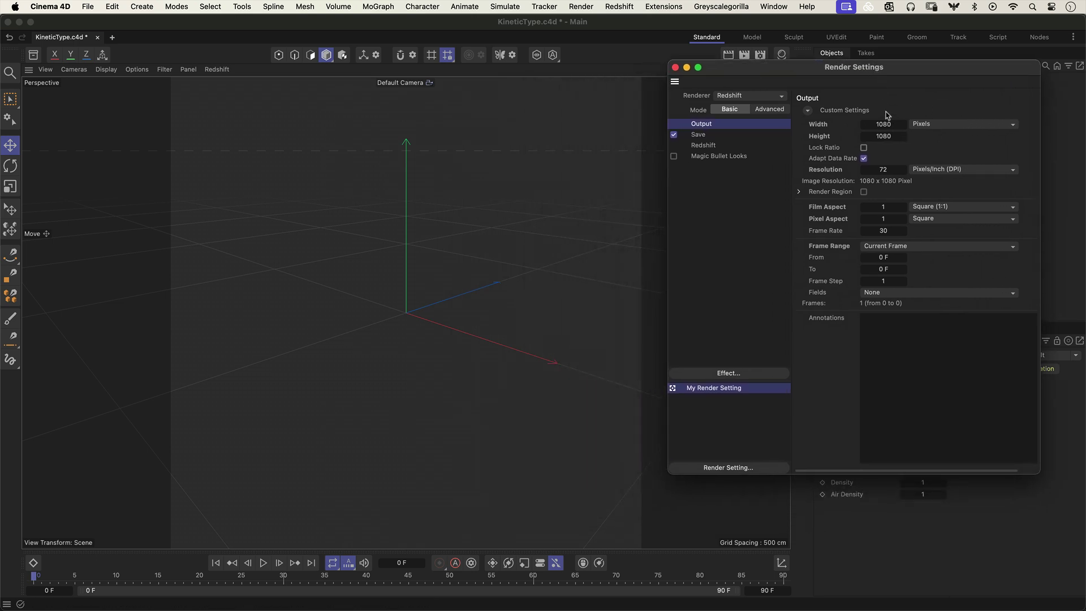
double_click(893, 136)
type("1")
key("Return")
type("10")
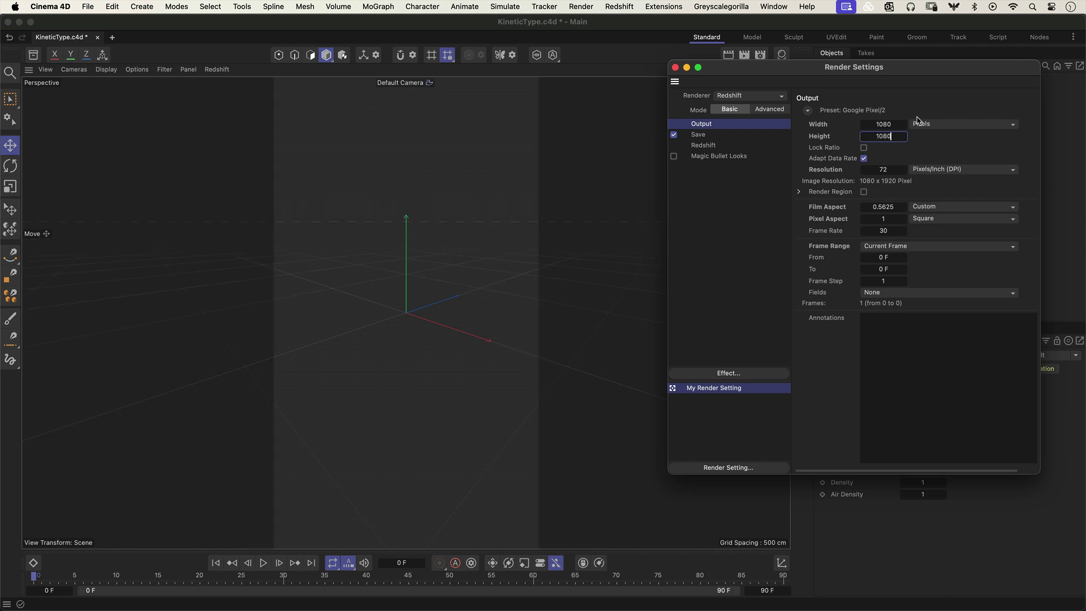
key("Return")
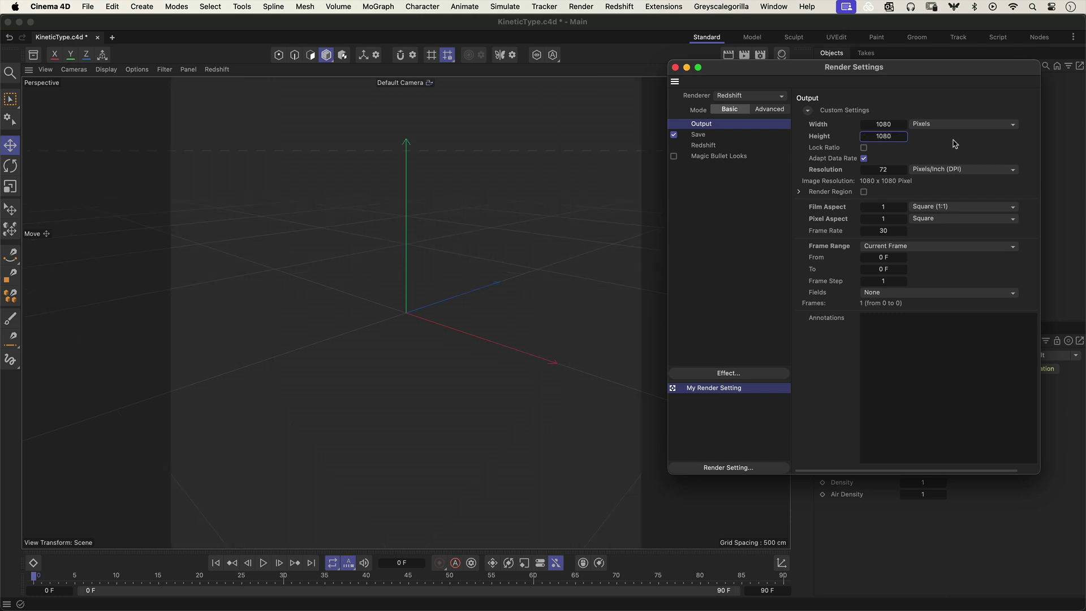
left_click(950, 146)
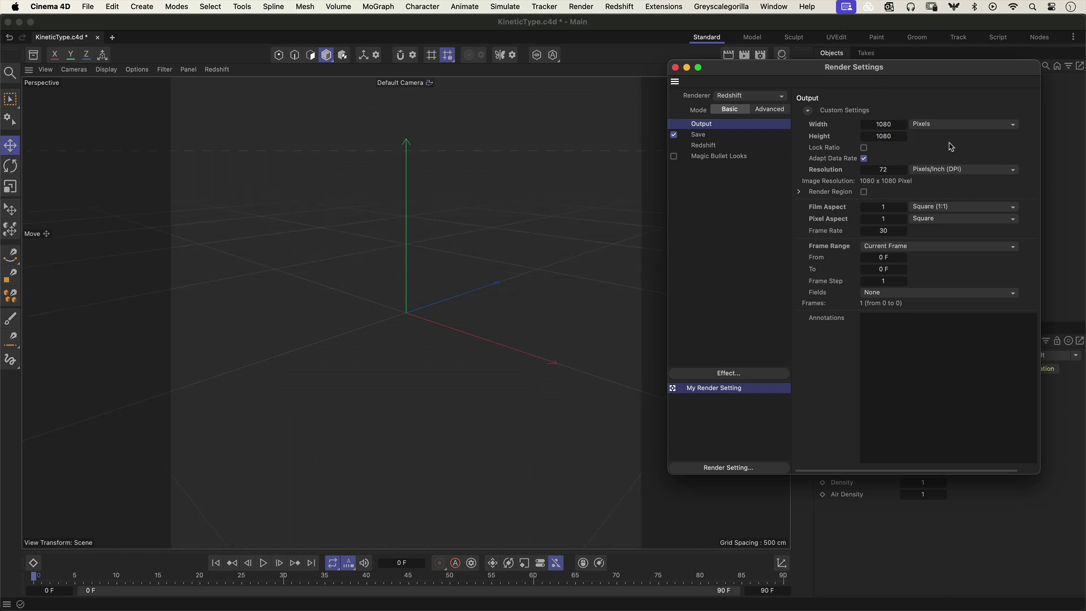
Step: Render all frames, keep Redshift as the renderer, and close Render Settings
left_click(911, 248)
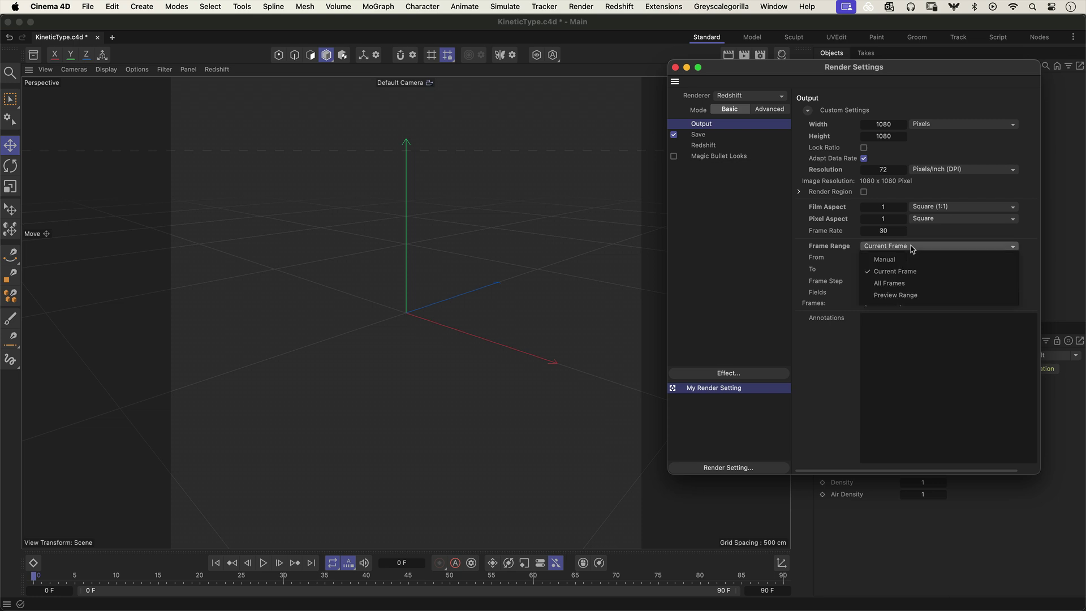
left_click(918, 285)
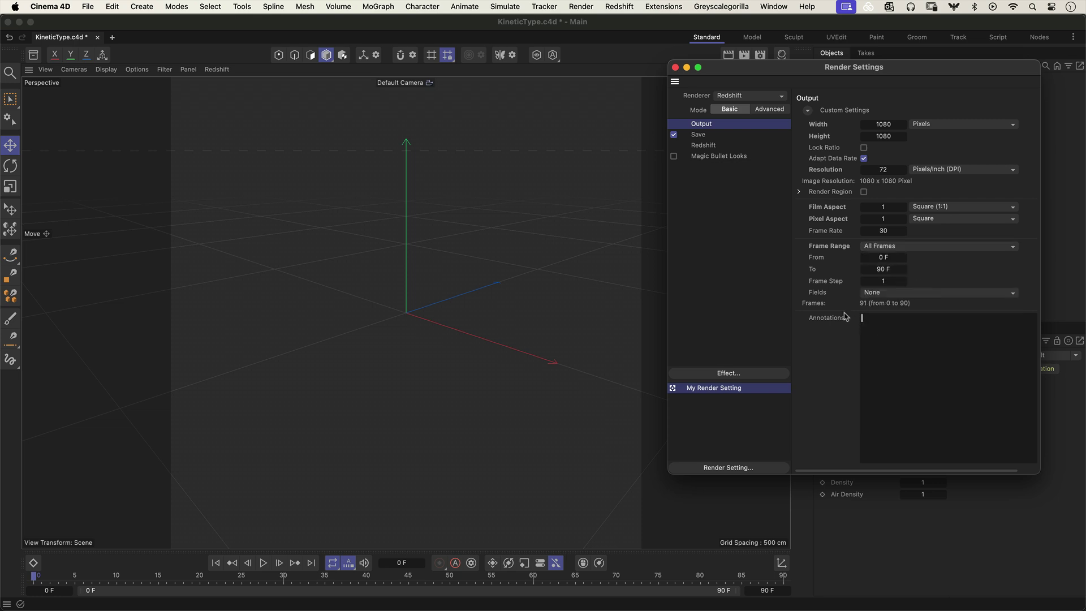
left_click(744, 95)
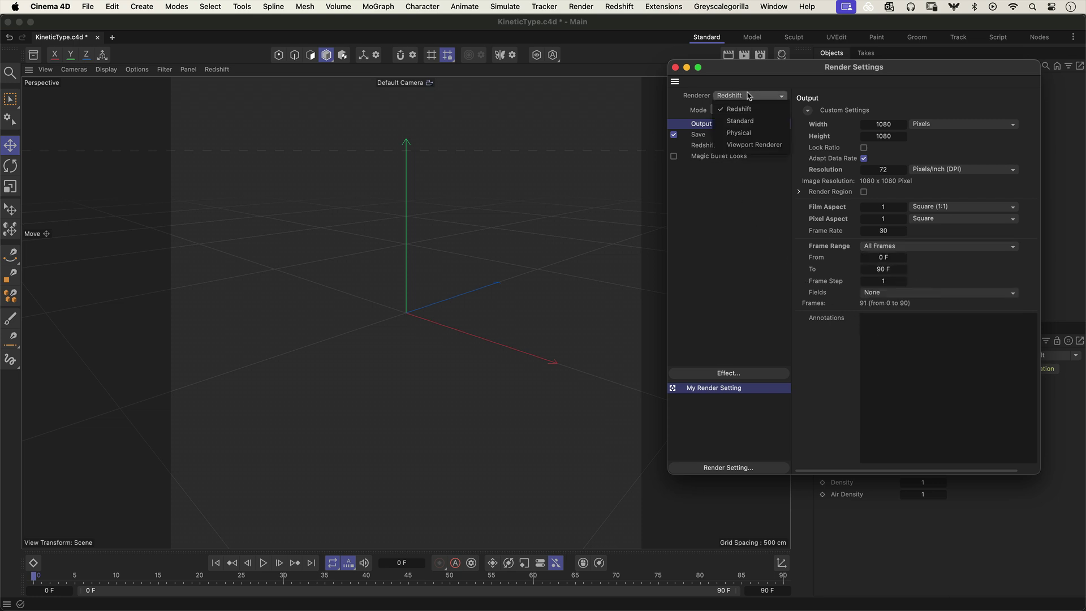
left_click(778, 112)
left_click(777, 109)
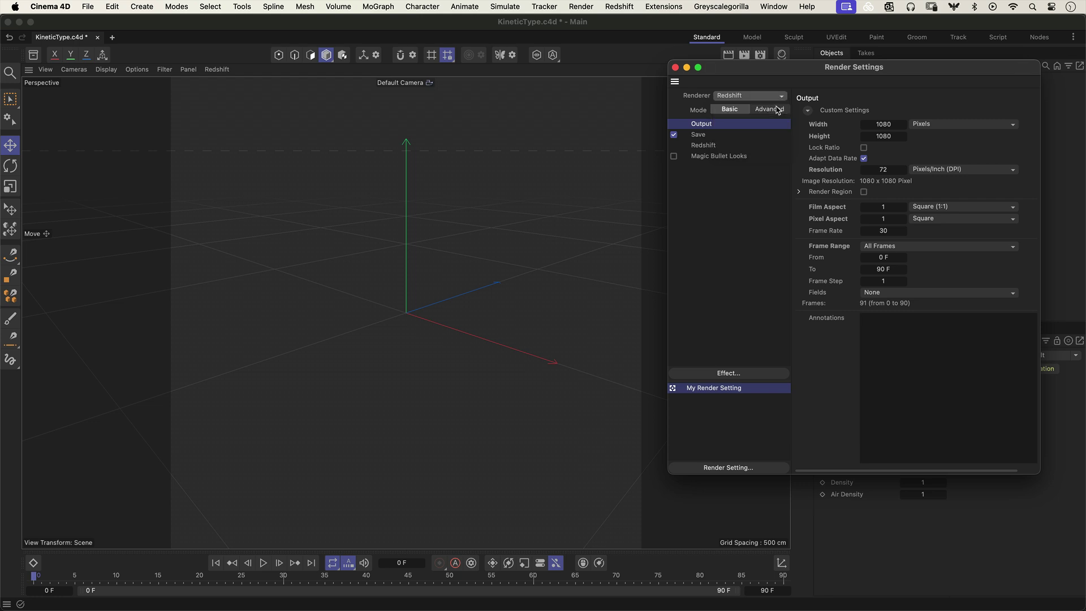
left_click(771, 201)
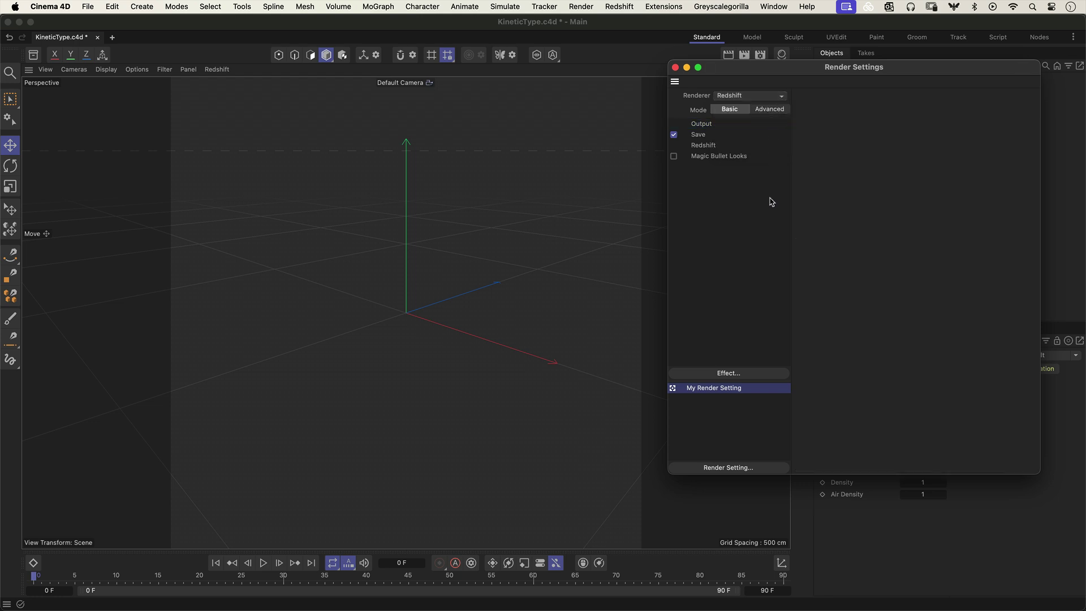
left_click(675, 68)
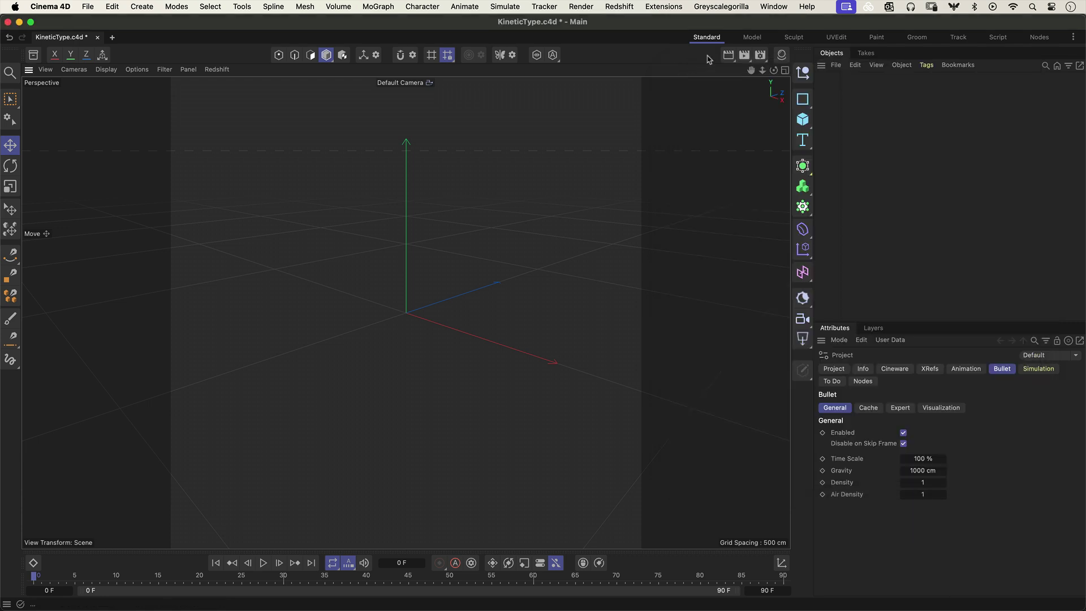
Step: Add a 3D Text object and replace its text with the letter 'a'
left_click(475, 353)
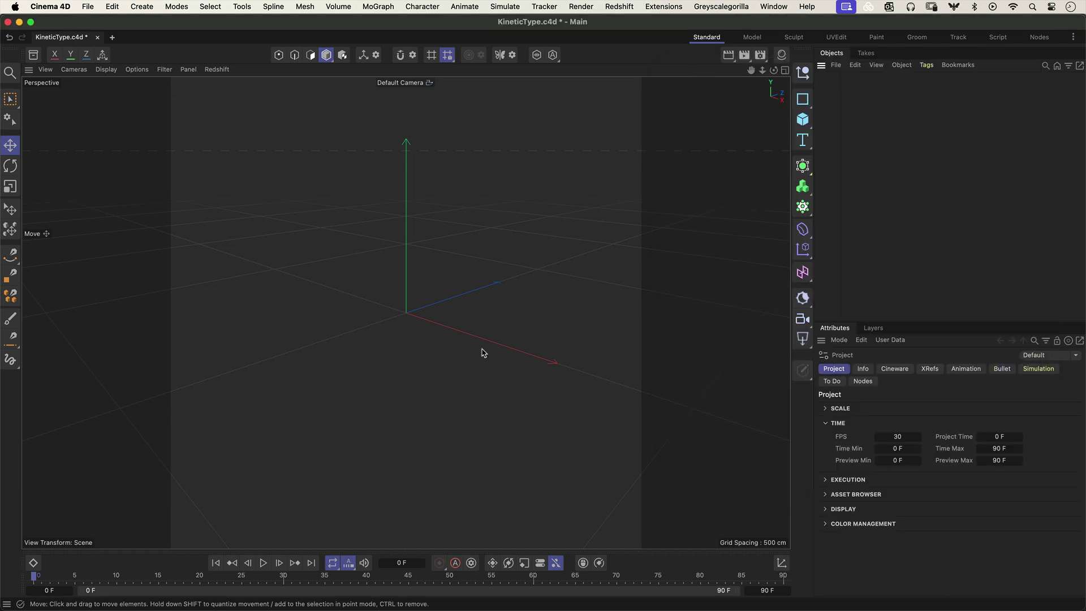
left_click(802, 140)
left_click(841, 159)
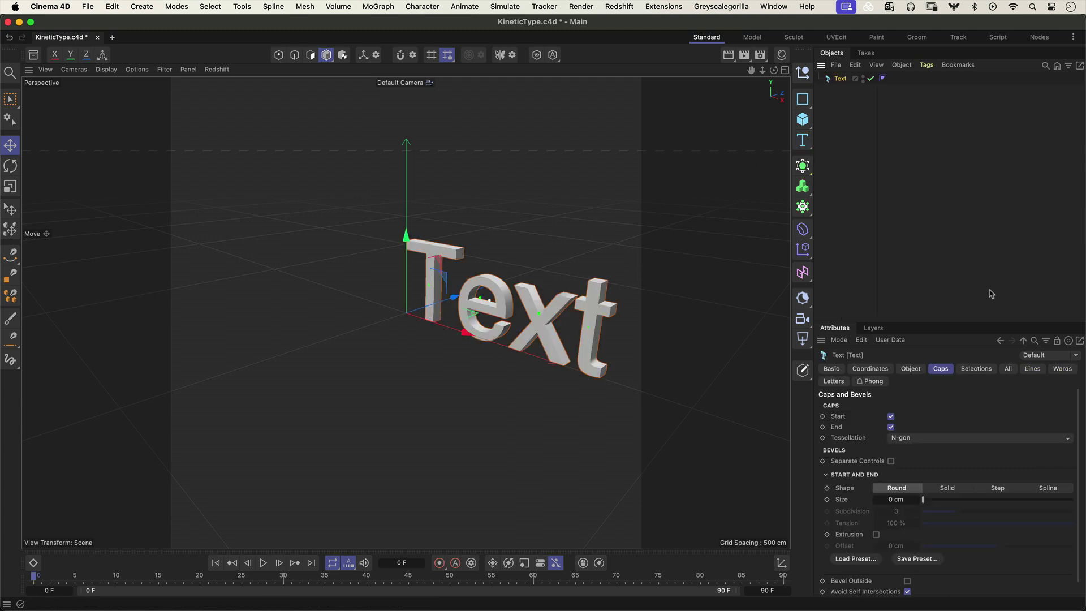
left_click(911, 370)
key("super+a")
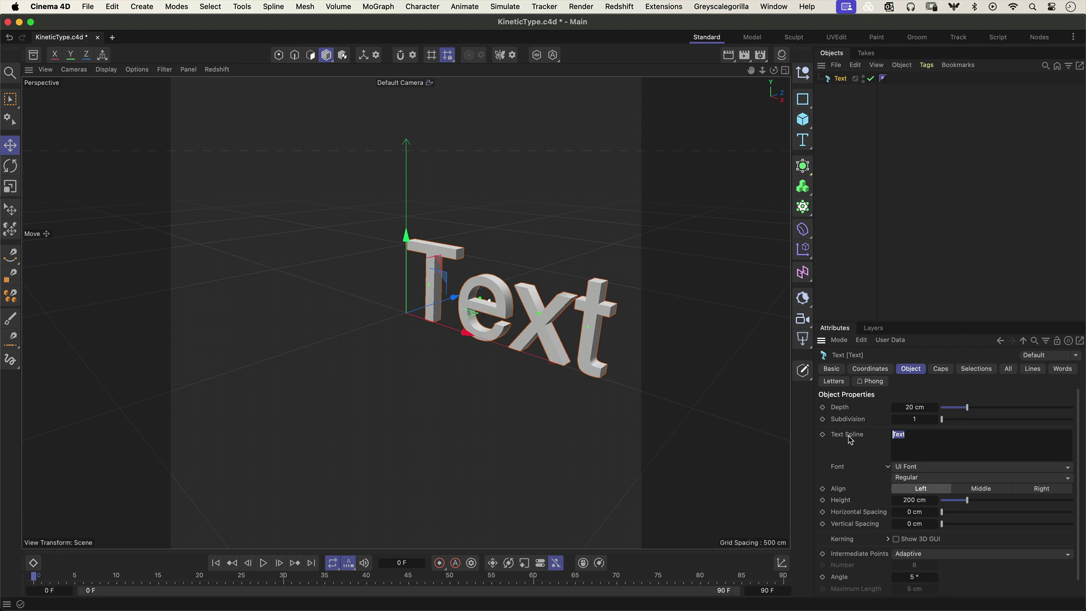
type("a")
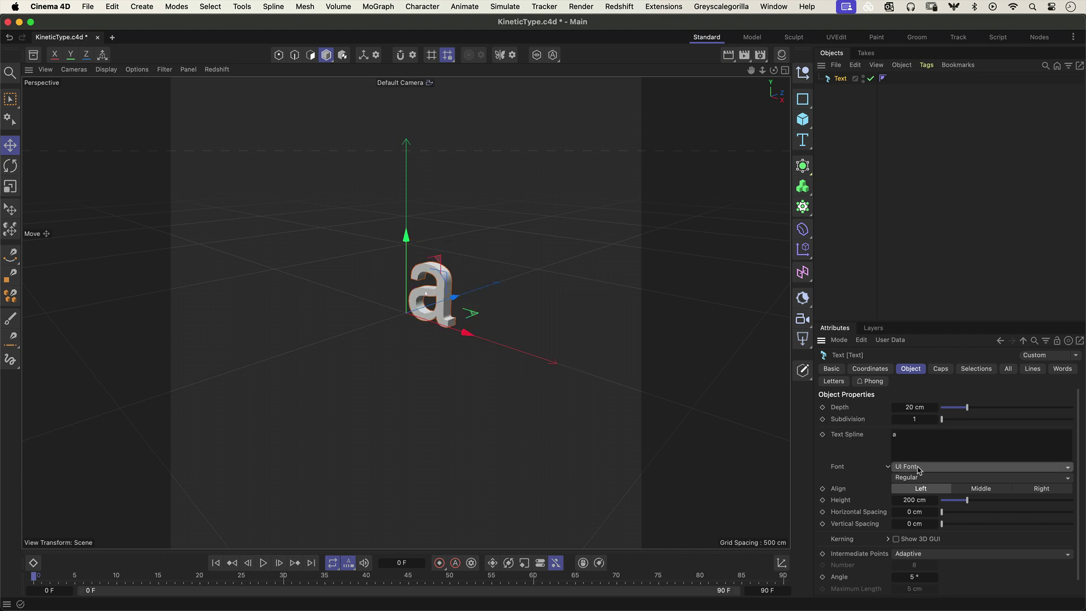
Step: Set the text font to Helvetica Neue and frame the letter
left_click(919, 466)
scroll(1030, 485, "down", 2)
scroll(1063, 490, "down", 5)
scroll(1037, 405, "up", 5)
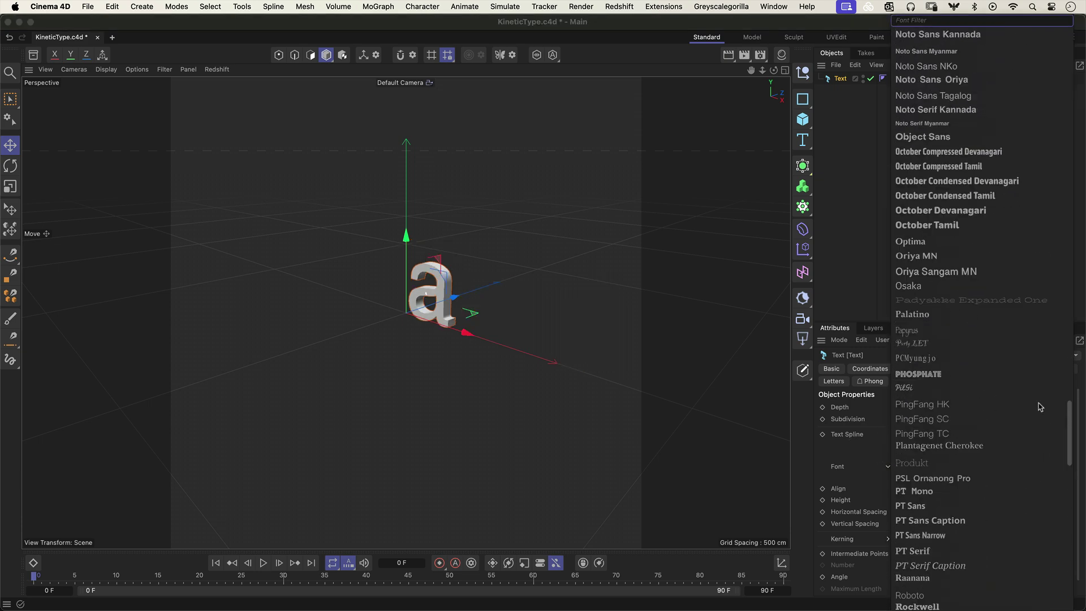
scroll(1038, 405, "up", 5)
scroll(1023, 311, "up", 5)
scroll(1021, 263, "up", 5)
scroll(1018, 247, "up", 2)
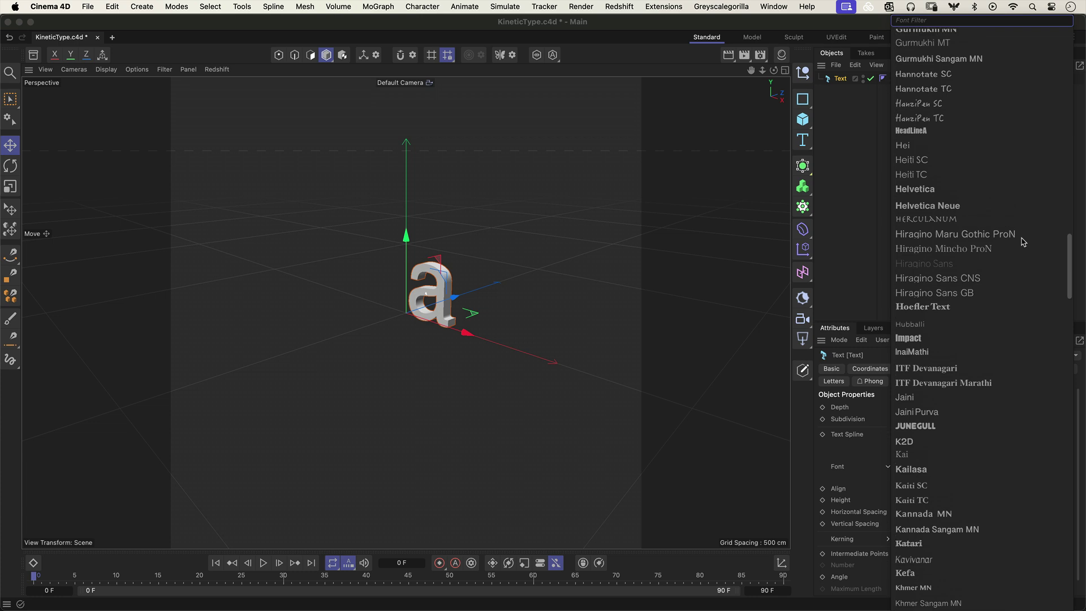
left_click(1008, 206)
left_click(480, 285)
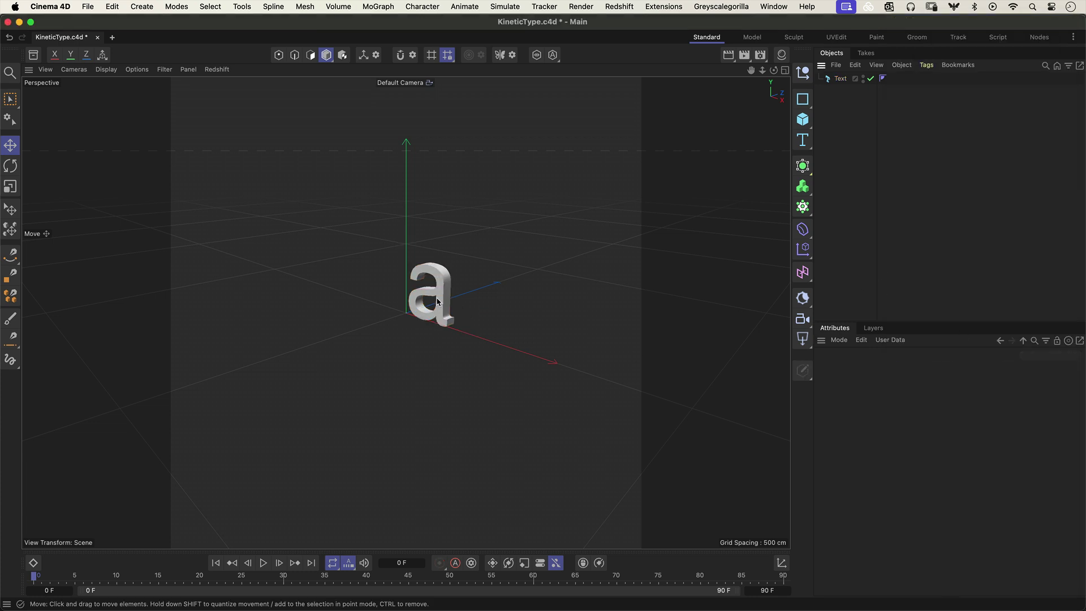
key("h")
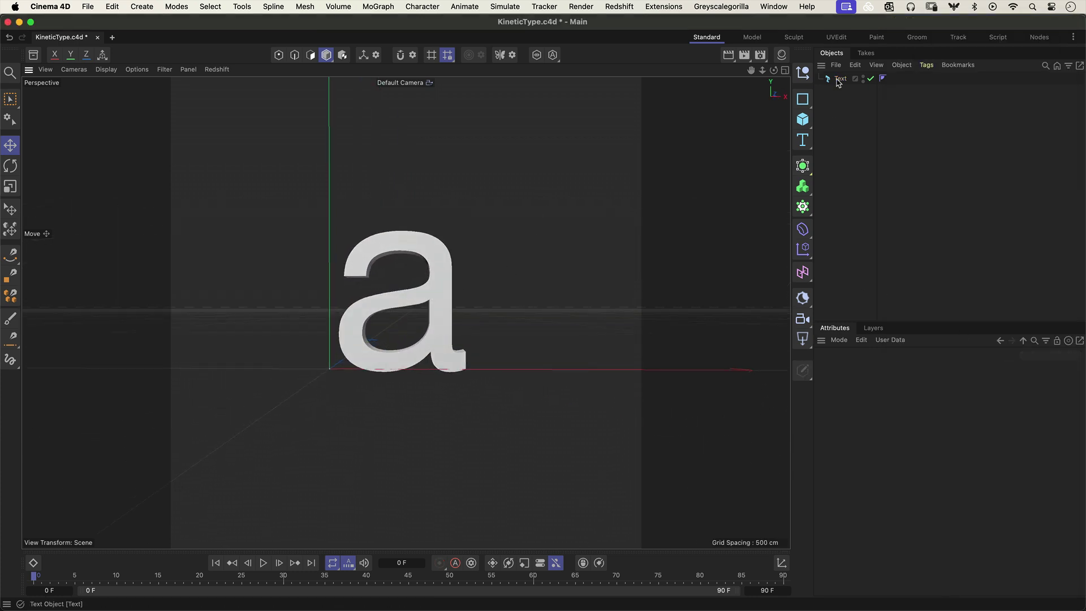
Step: Set the letter's height to 50 cm and reframe the view
left_click(466, 323)
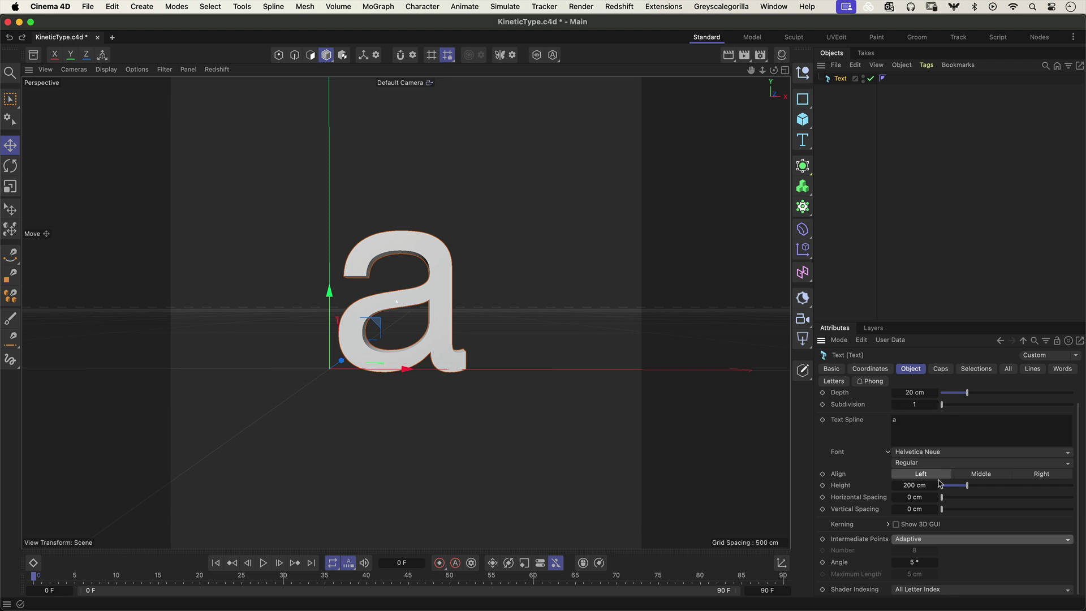
double_click(908, 485)
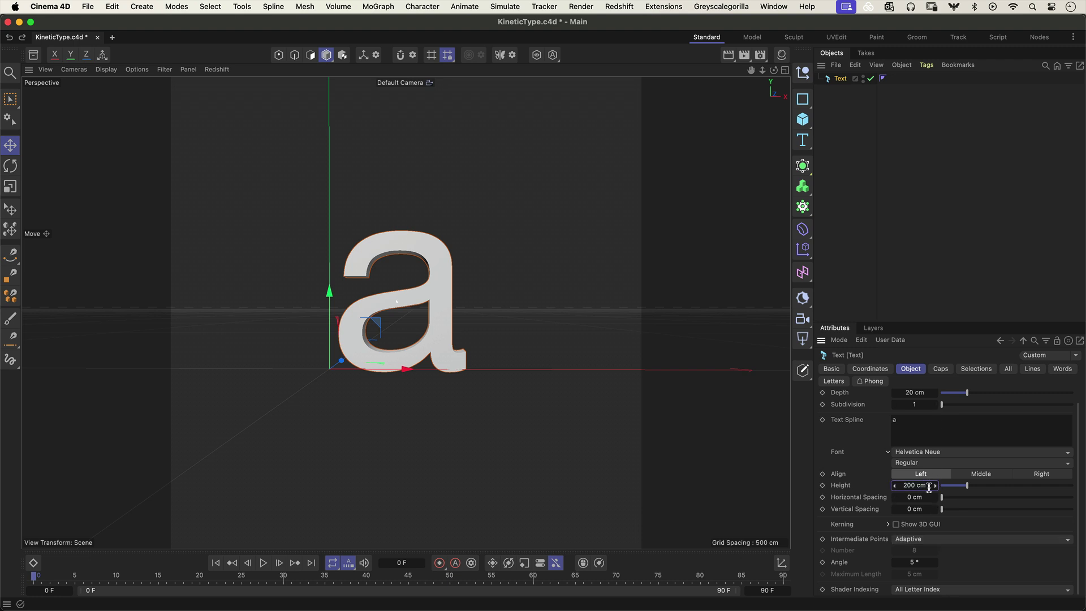
left_click(871, 487)
left_click(931, 487)
type("50")
key("Return")
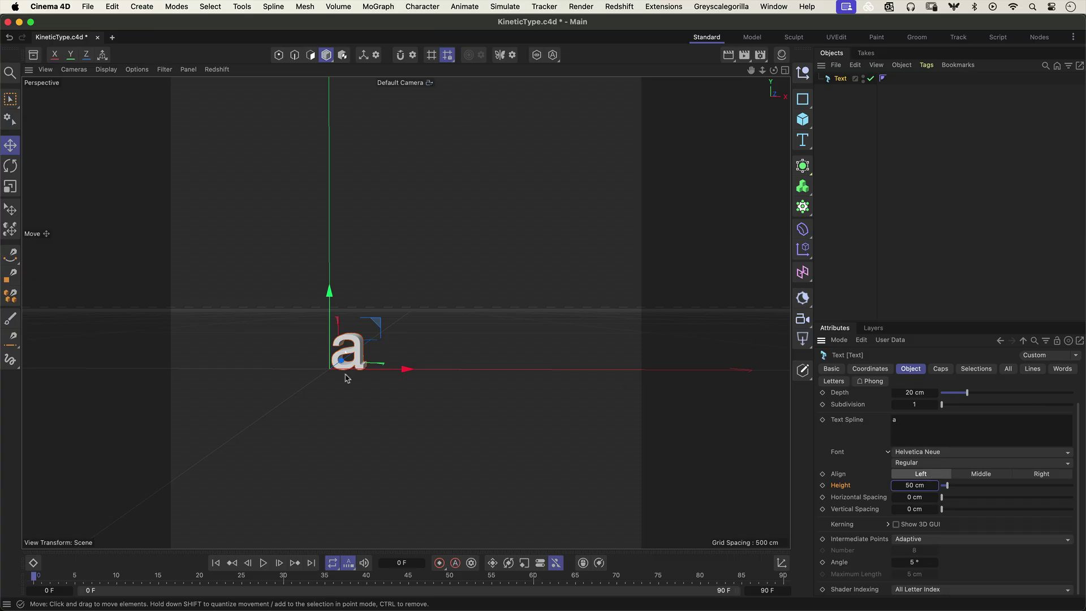
left_click_drag(367, 361, 431, 350)
key("alt+h")
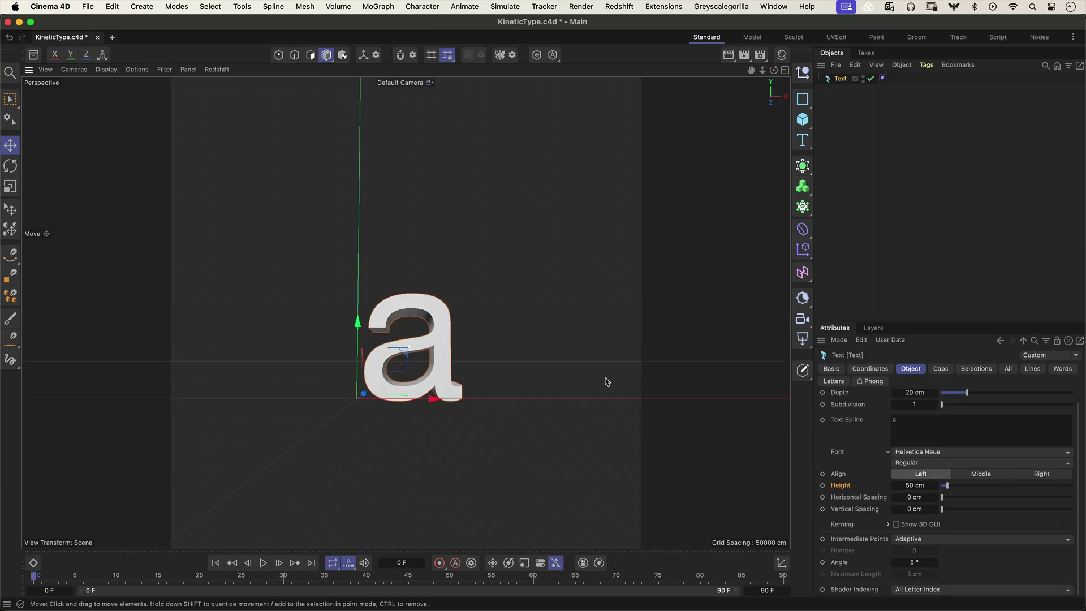
Step: Set the letter's extrusion depth to 5 cm and recentre the view
left_click(929, 393)
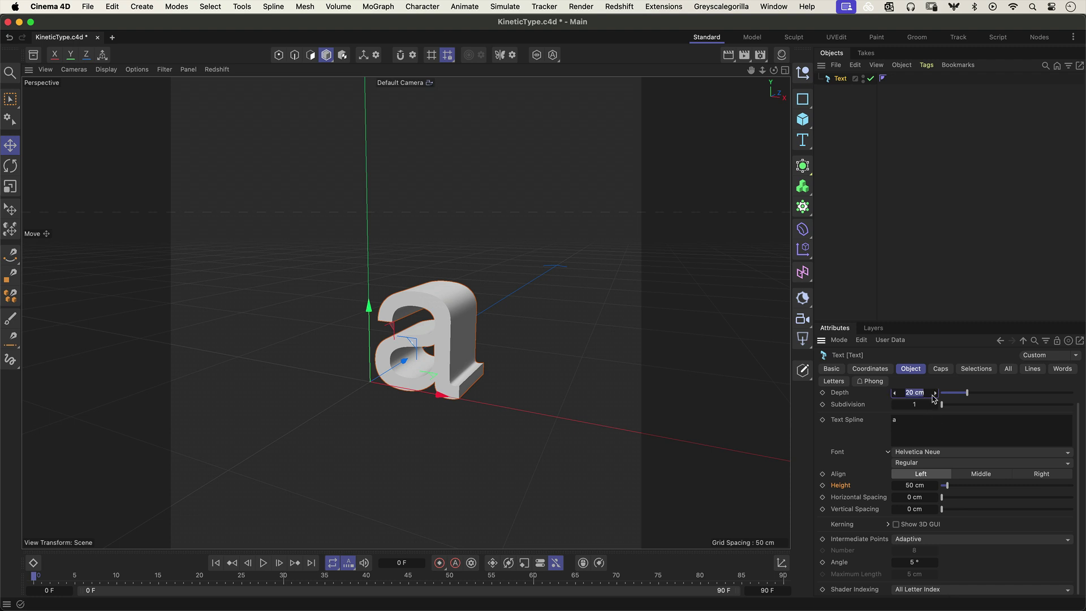
type("5")
key("Return")
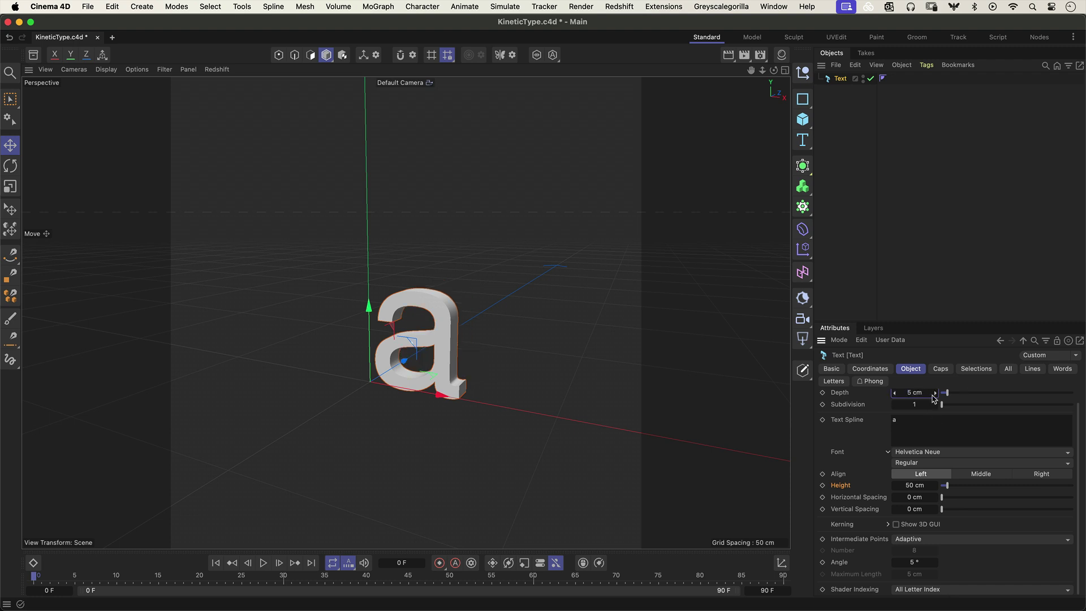
scroll(456, 379, "up", 3)
mouse_move(457, 379)
middle_mouse_down()
mouse_move(594, 363)
mouse_move(492, 368)
middle_mouse_up()
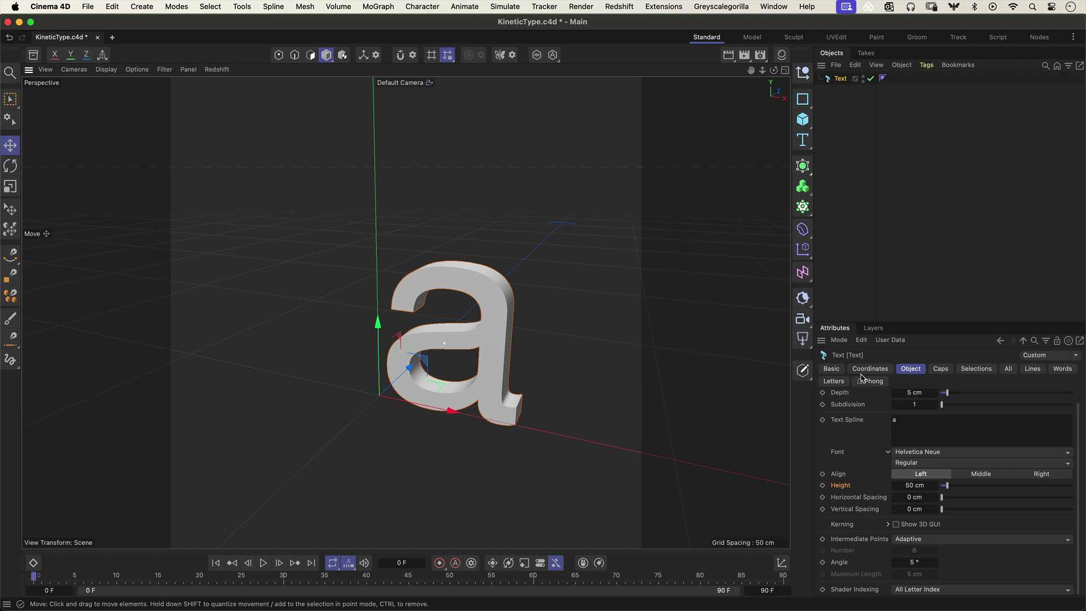
Step: Give both caps a round 0.5 cm bevel and orbit to a frontal view
left_click(940, 369)
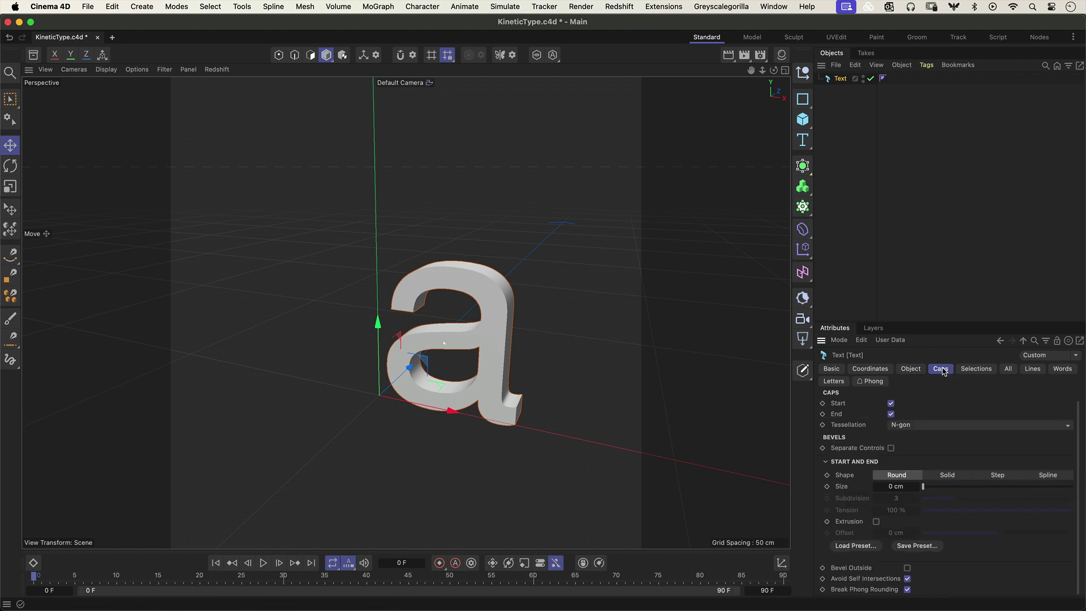
left_click(891, 403)
left_click(899, 485)
type(".5")
key("Return")
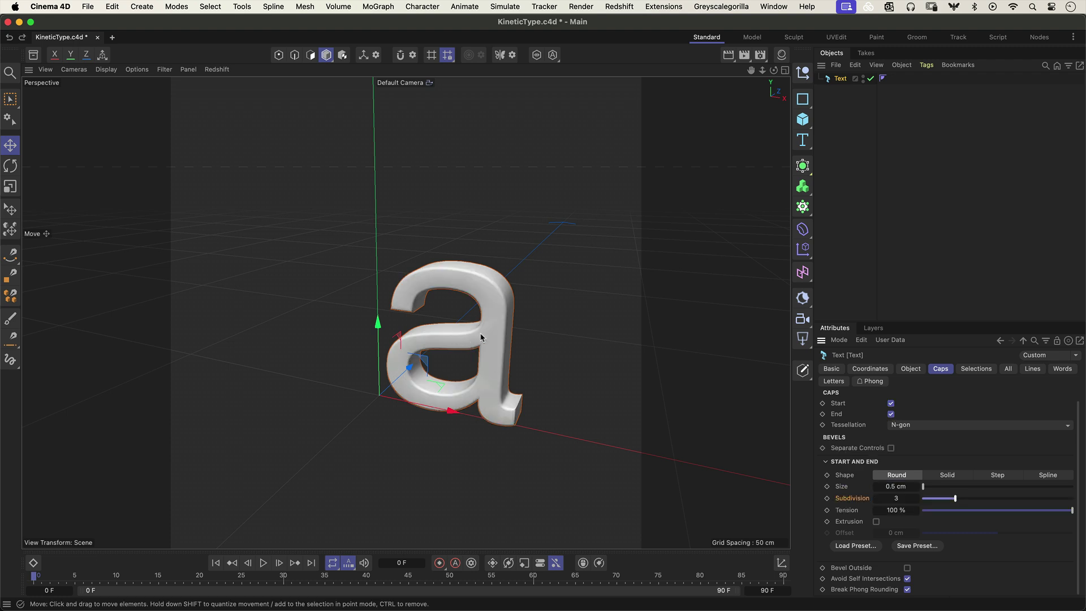
mouse_move(488, 338)
left_mouse_down("alt")
mouse_move(501, 269)
mouse_move(616, 243)
mouse_move(616, 303)
mouse_move(548, 315)
mouse_move(523, 298)
mouse_move(517, 274)
left_mouse_up("alt")
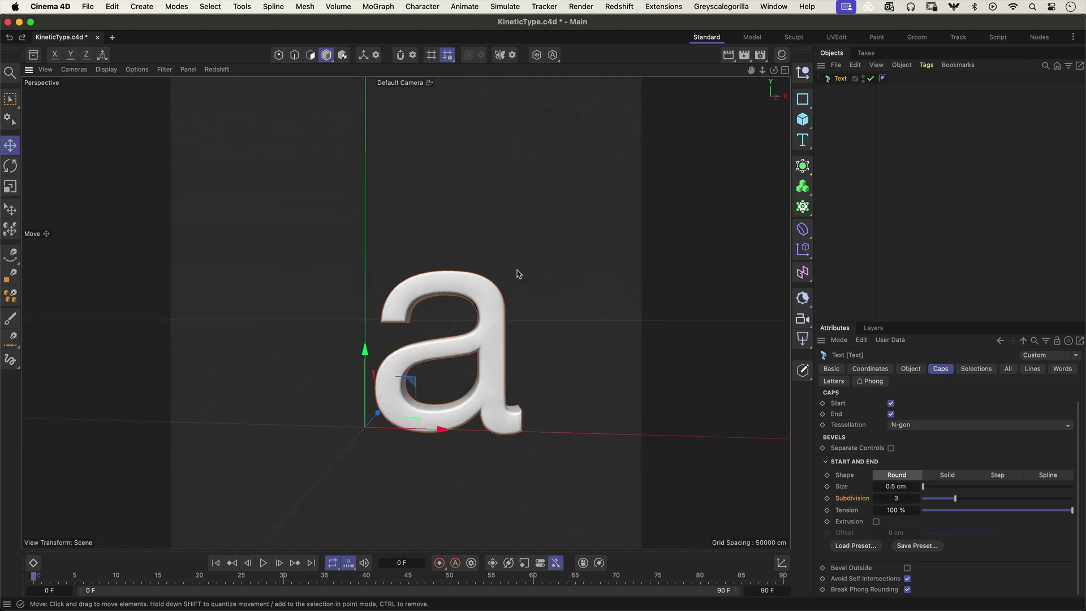
left_click_drag(595, 245, 480, 345, "alt")
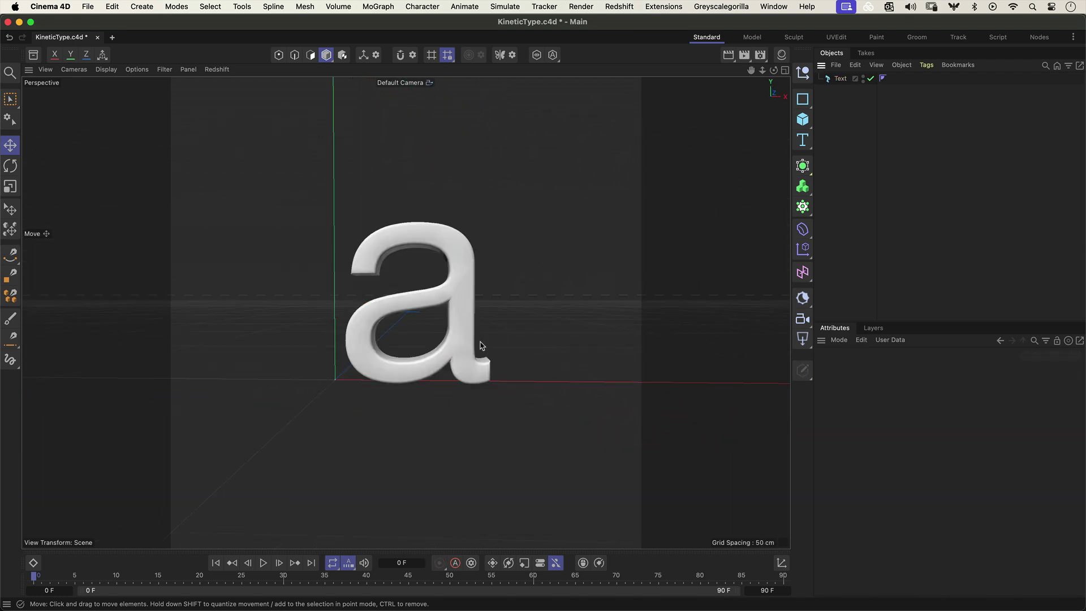
Step: Add a Cloner from the MoGraph menu and nest the text object under it
left_click(377, 7)
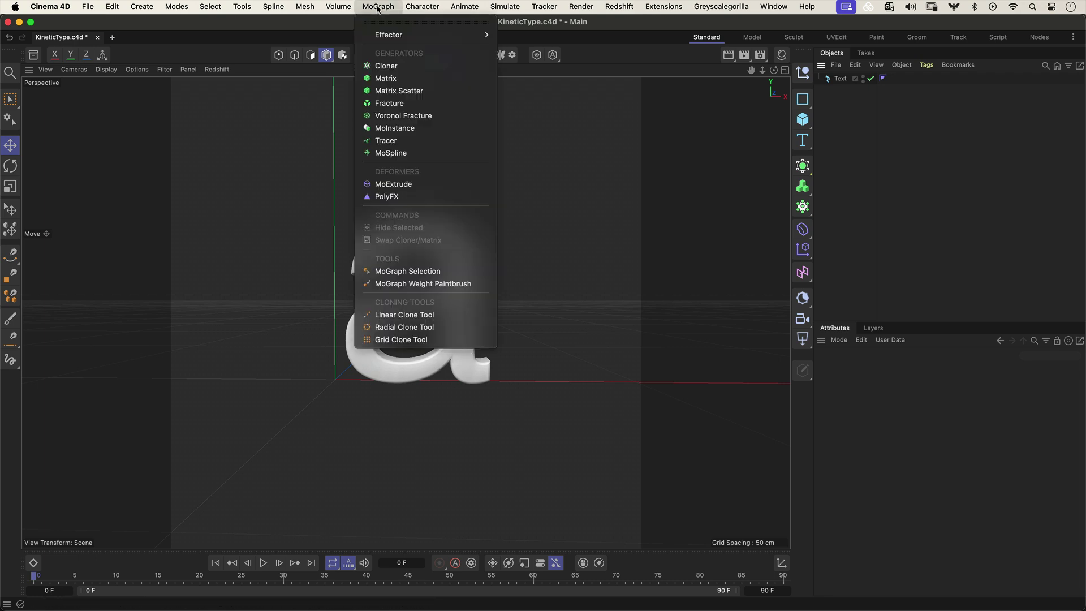
left_click(382, 66)
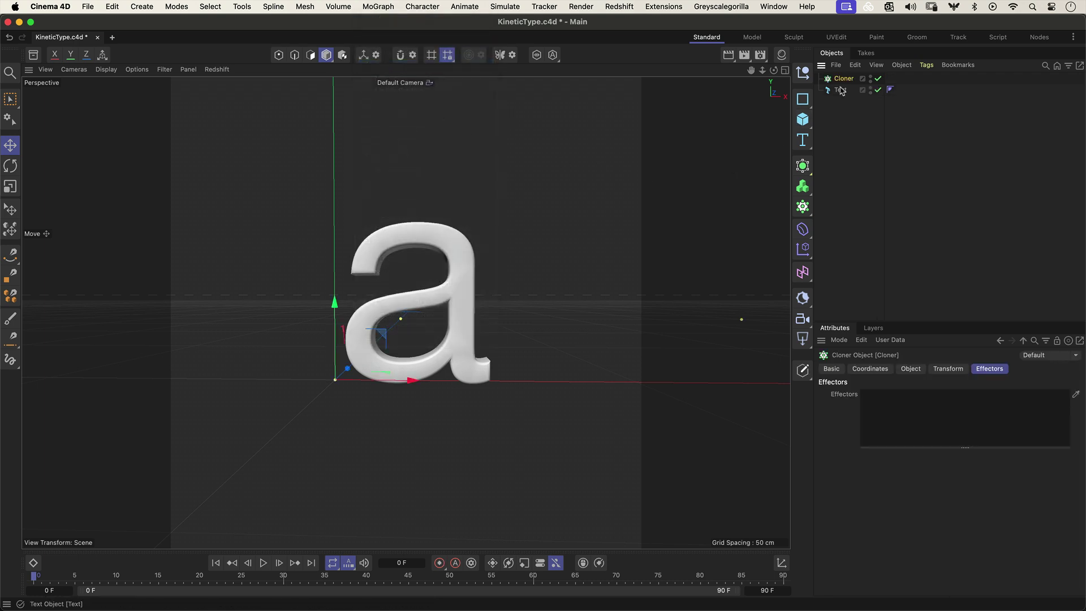
left_click_drag(840, 90, 842, 81)
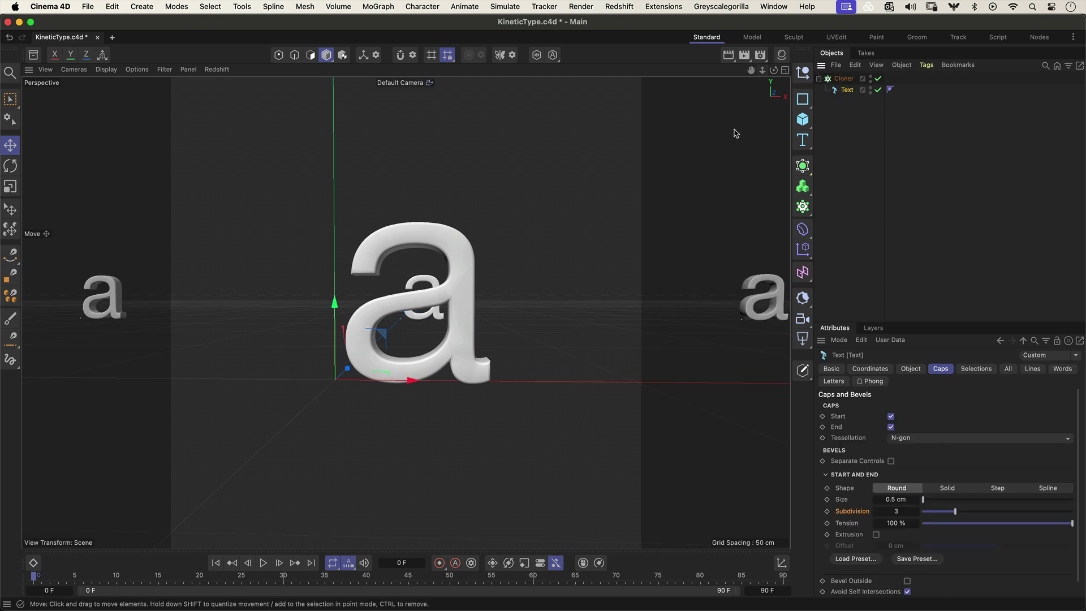
scroll(391, 348, "up", 5)
scroll(373, 374, "down", 6)
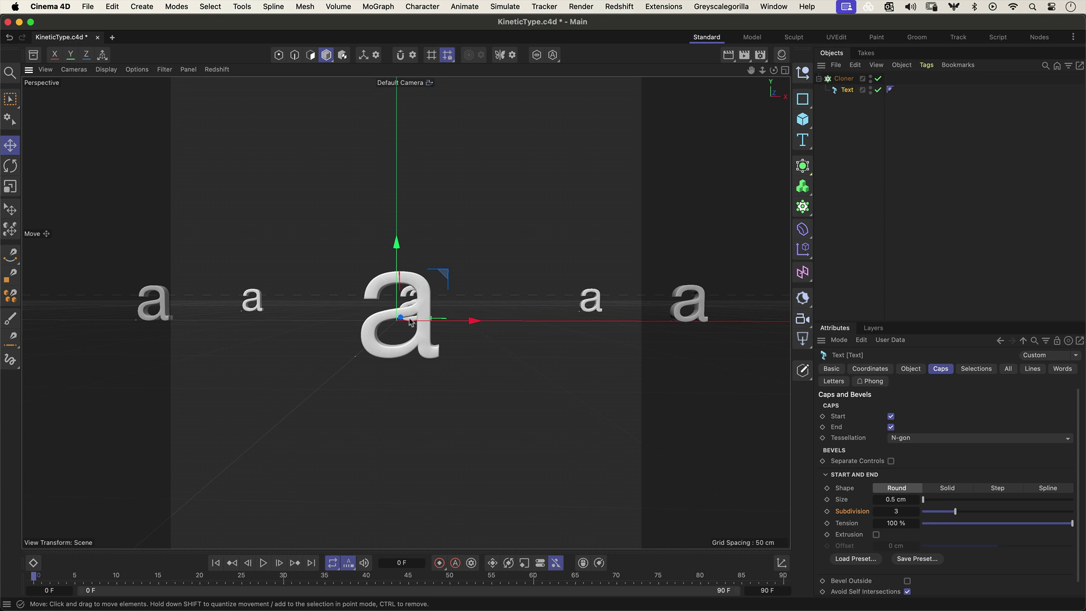
scroll(398, 335, "down", 3)
scroll(391, 334, "down", 3)
scroll(387, 357, "down", 2)
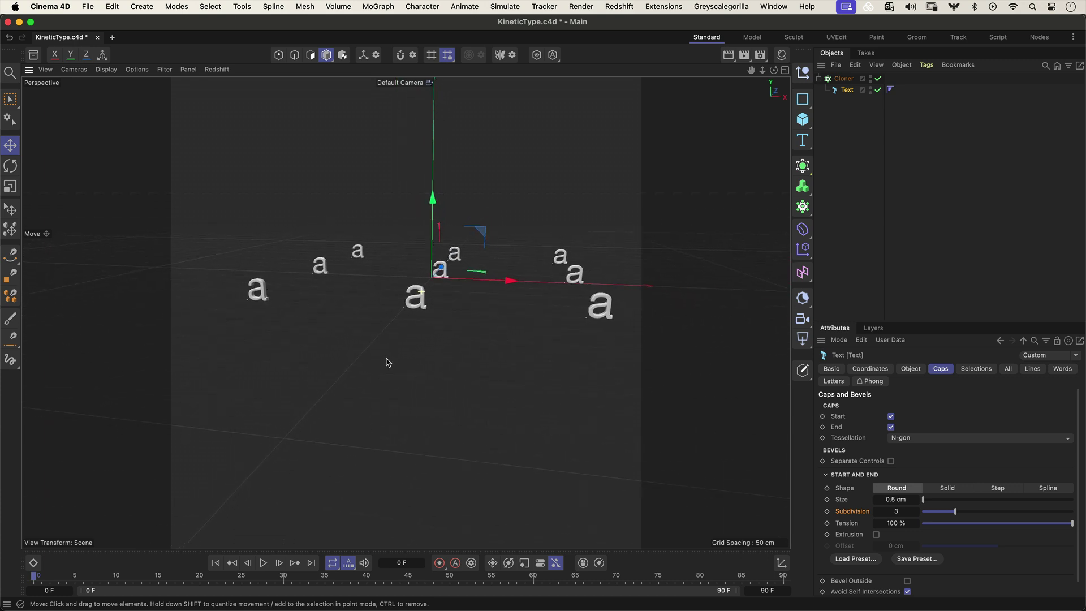
Step: Set the grid cloner count to 1×1×1 and spacing to 2 cm on X, Y, Z
left_click_drag(444, 273, 446, 305, "alt")
left_click(844, 78)
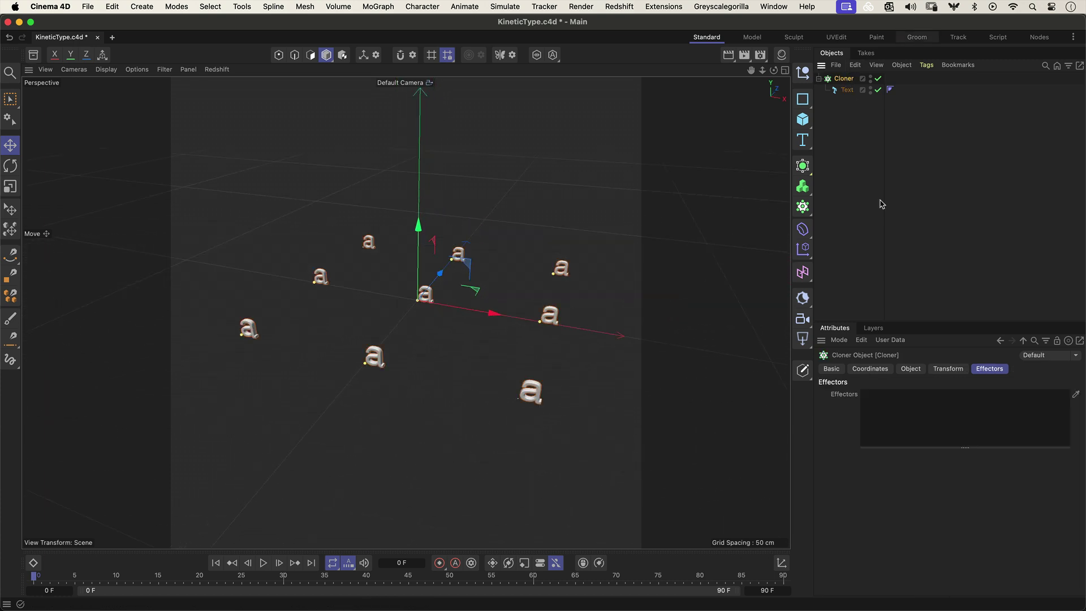
left_click(911, 369)
left_click(883, 470)
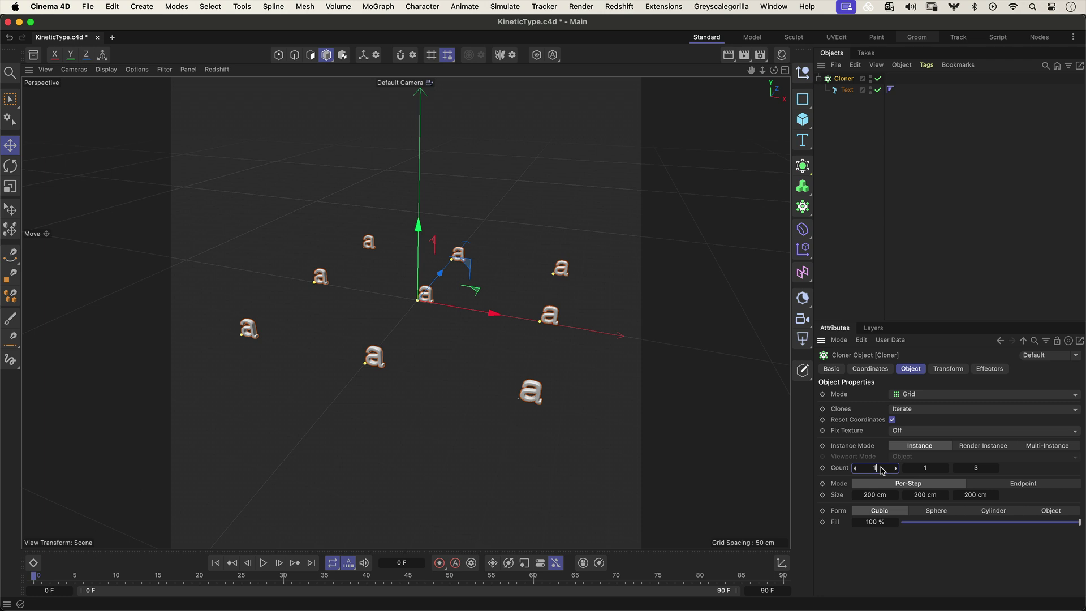
key("Tab")
key("Tab")
type("1")
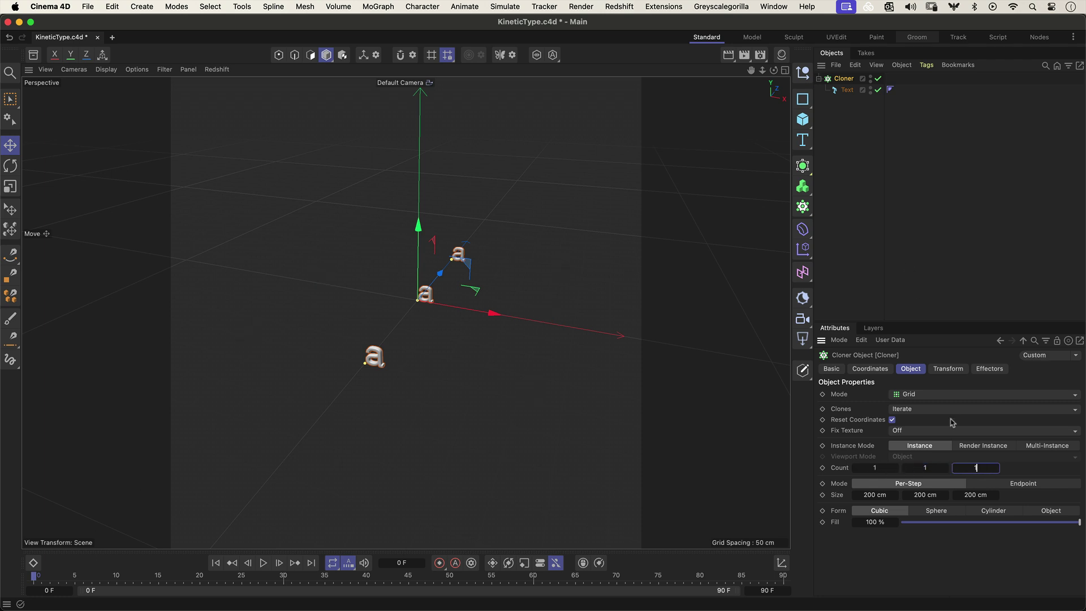
key("Return")
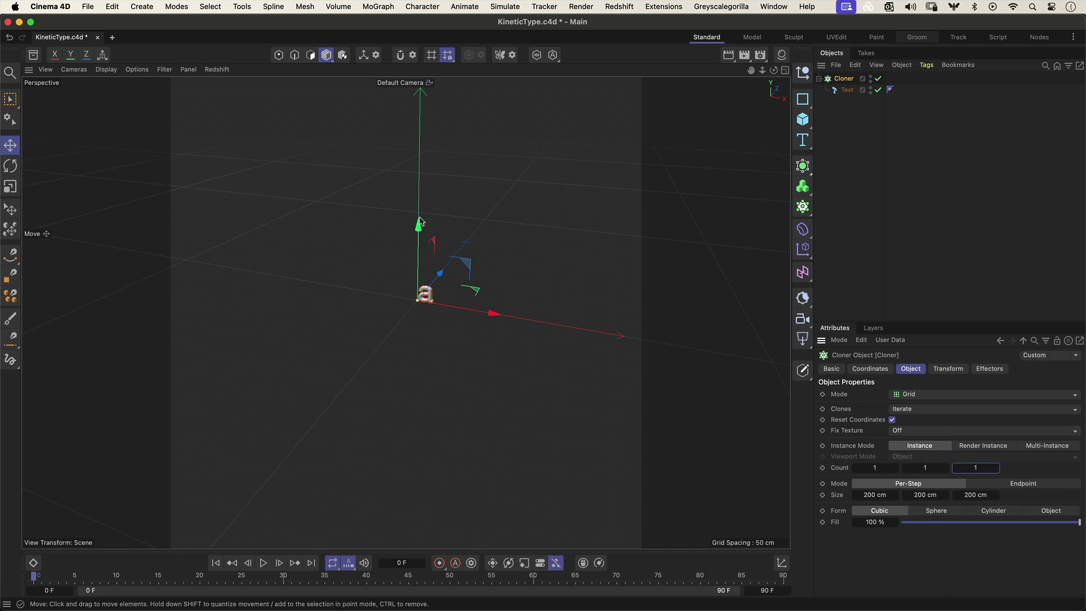
key("h")
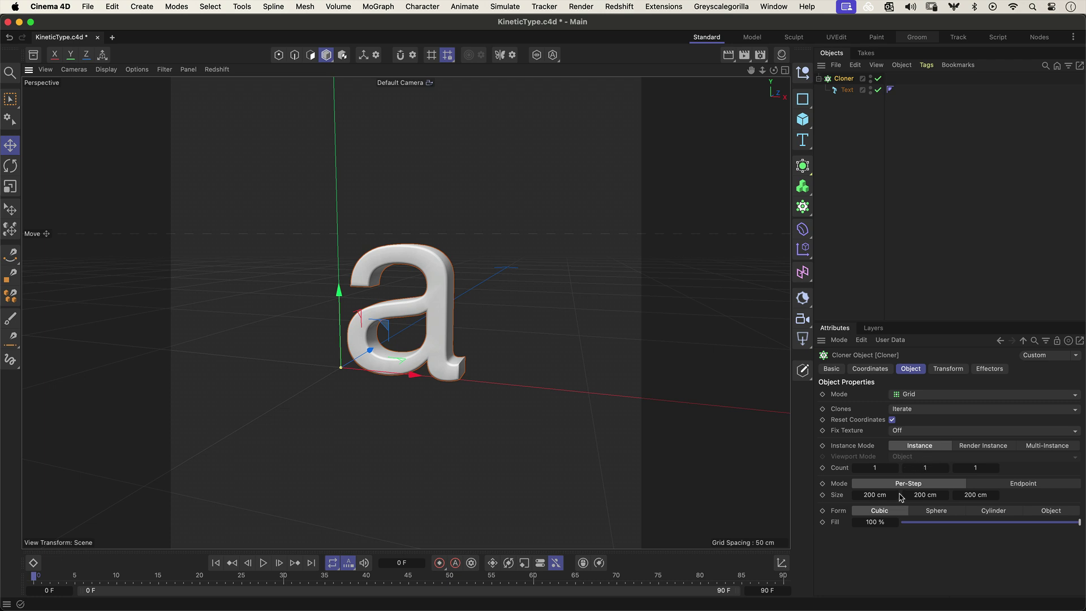
left_click(896, 496)
type("2")
key("Tab")
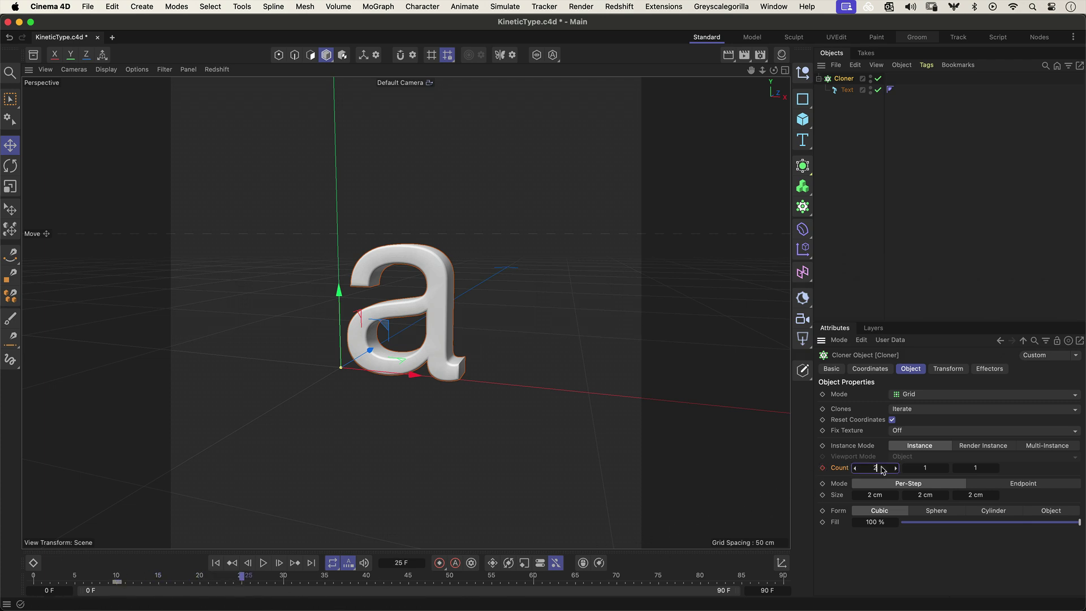
Step: Keyframe the clone count at 2, then 3 clones per axis
key("Tab")
type("2")
key("Tab")
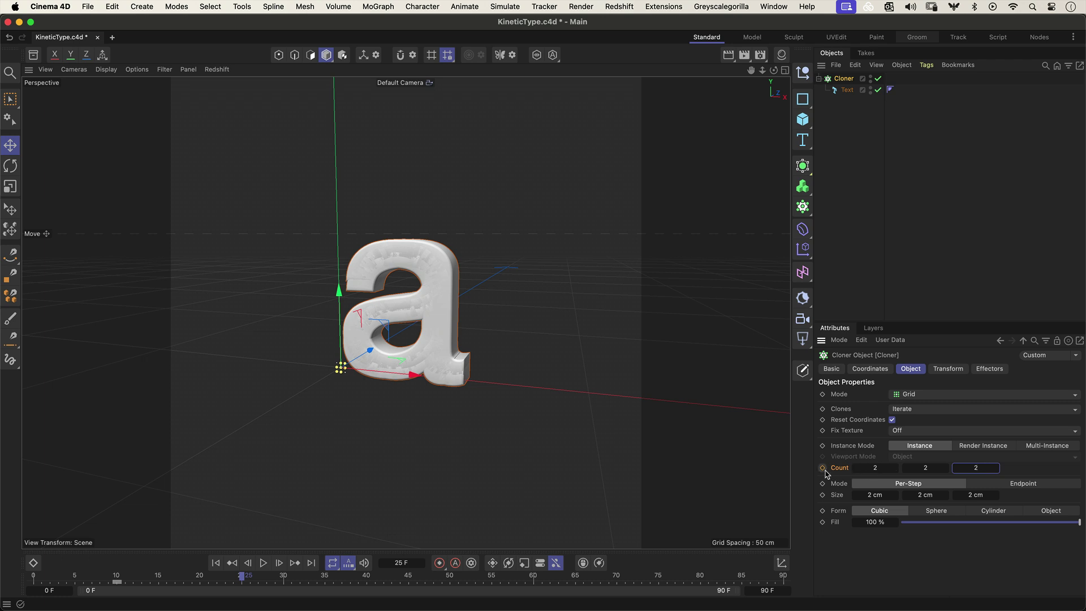
left_click(823, 468)
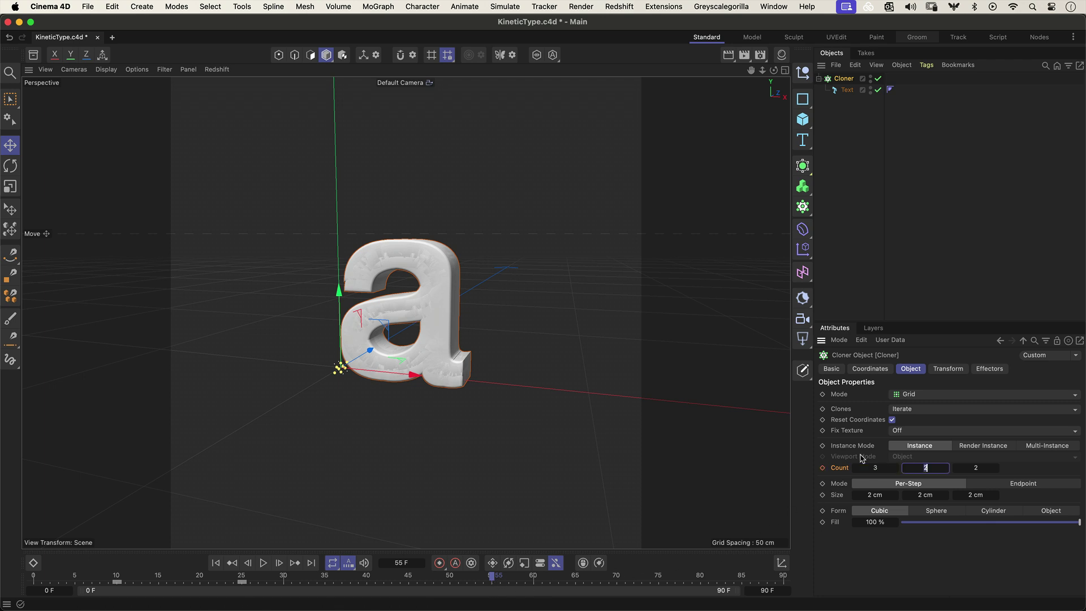
type("3")
key("Tab")
type("3")
key("Return")
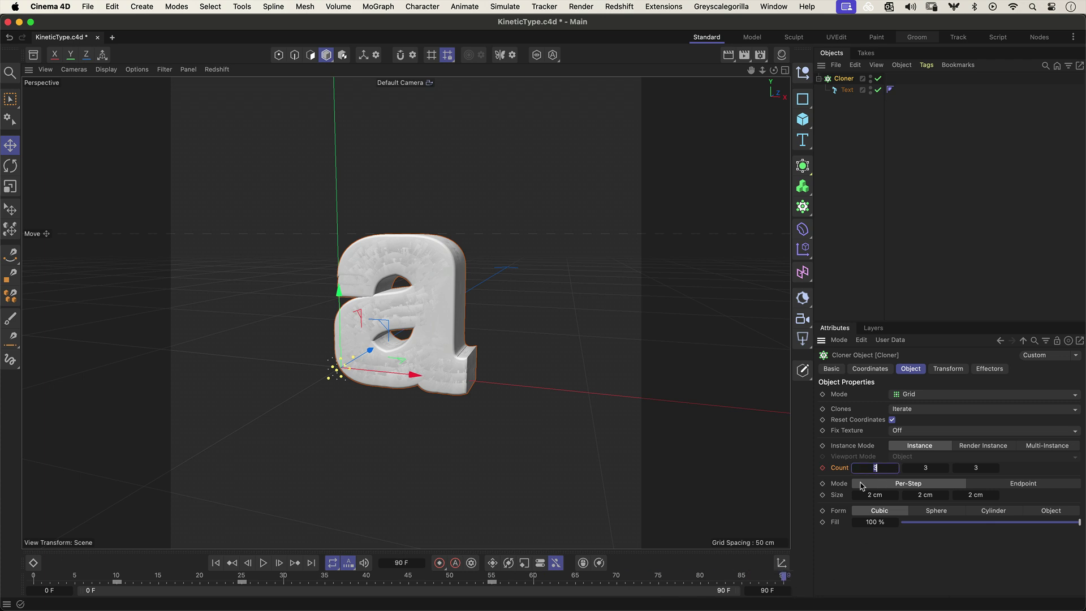
type("6")
Step: Key 6 clones per axis by frame 90, extend the scene to 120 frames, stop at frame 24
key("Return")
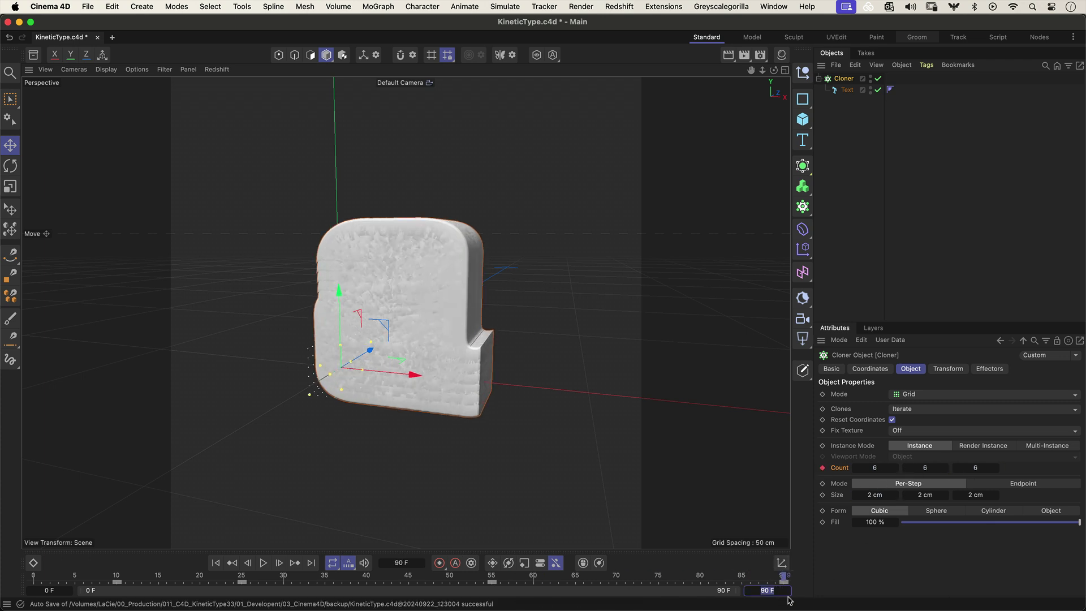
type("120")
type("F")
key("Return")
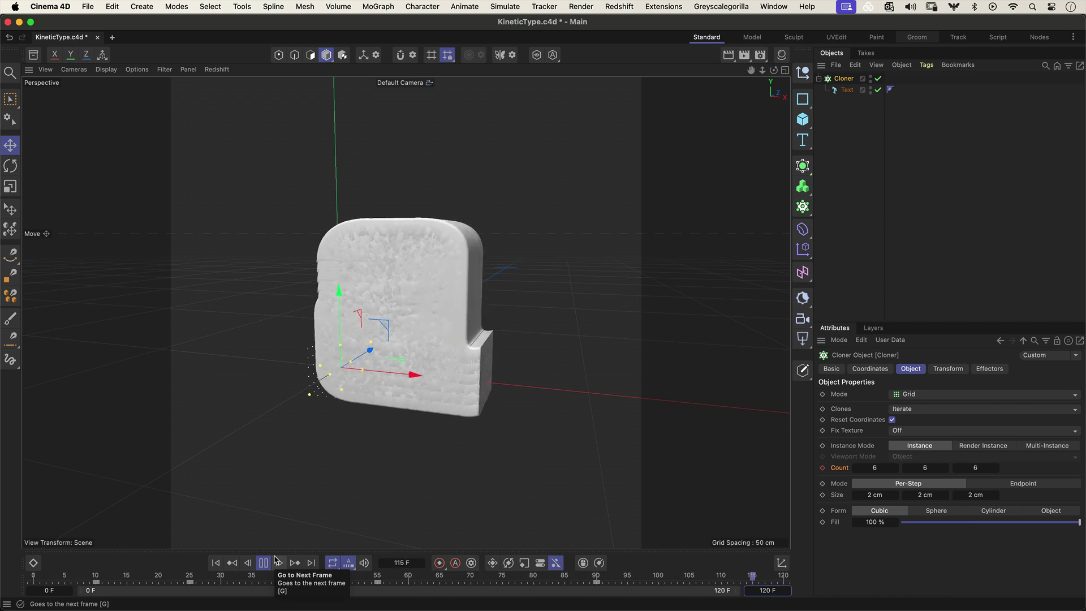
key("super+Tab")
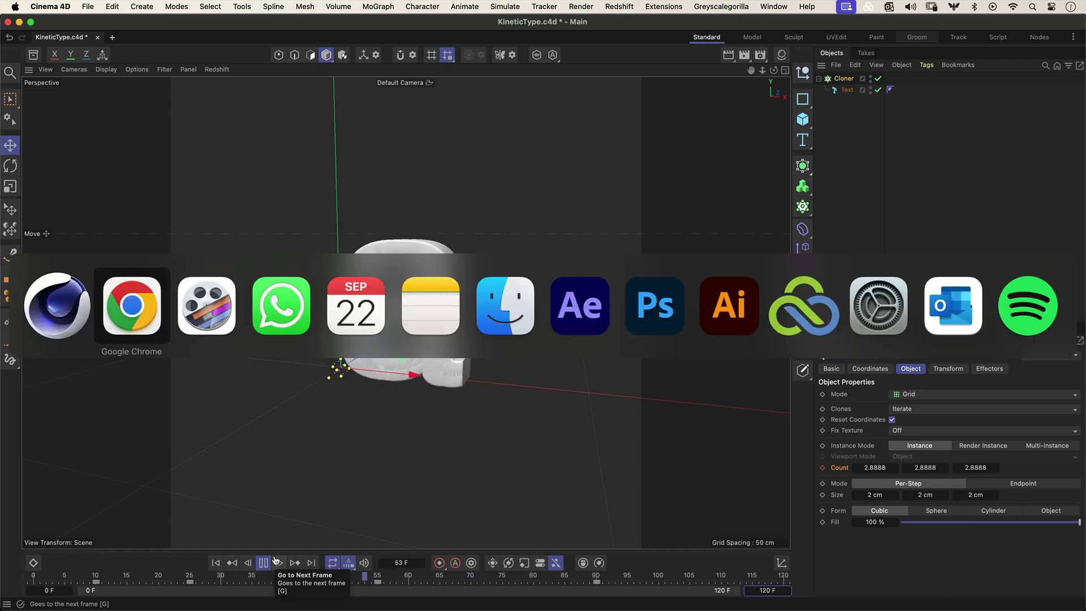
key("Escape")
left_click(264, 563)
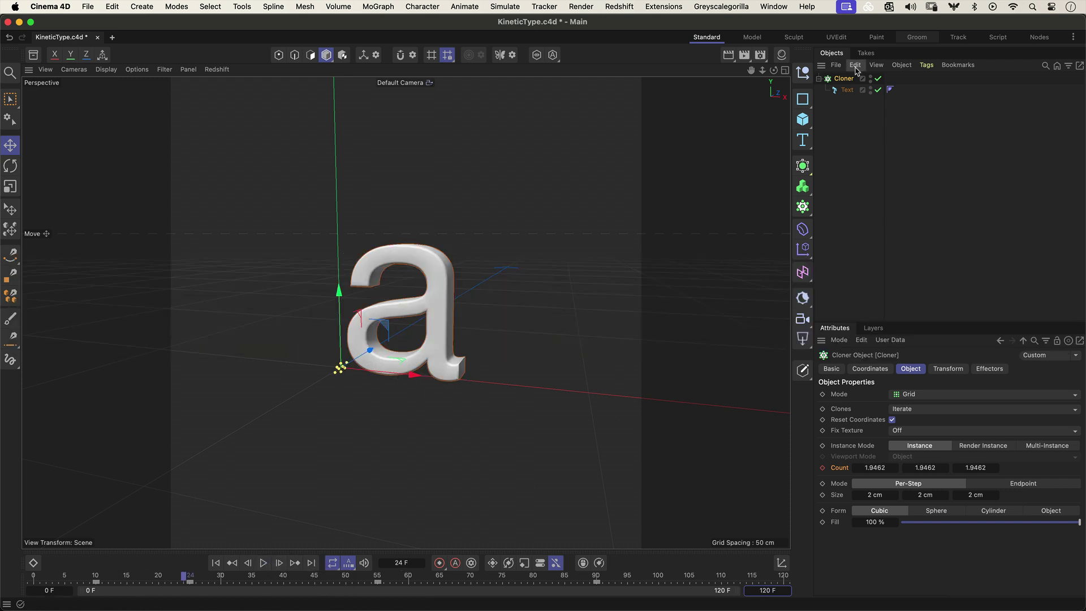
Step: Add a Rigid Body tag to the Cloner and play the animation to watch the letters tumble
right_click(846, 81)
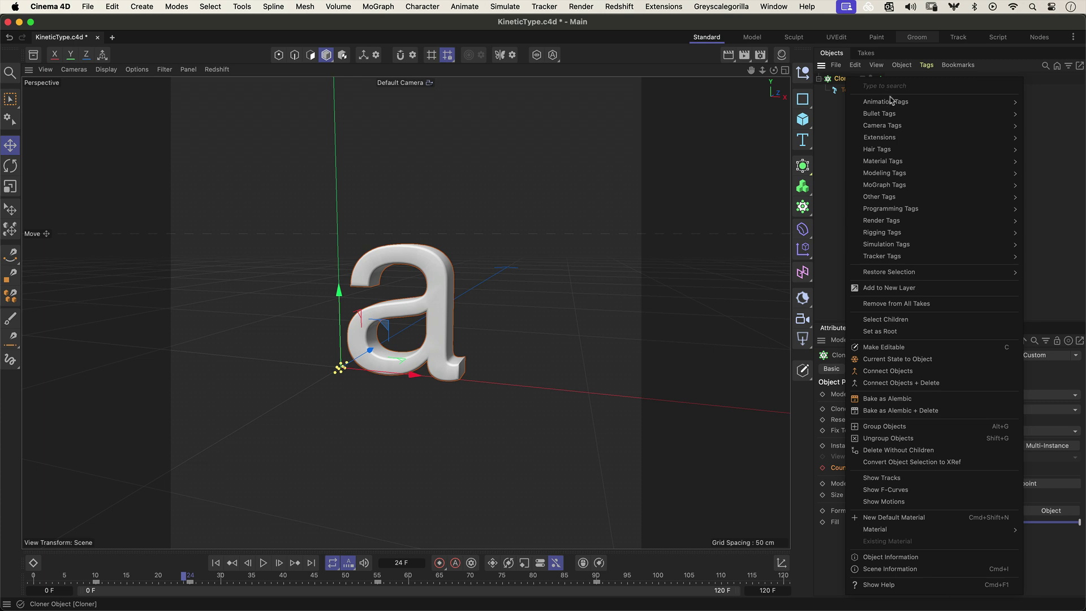
mouse_move(879, 113)
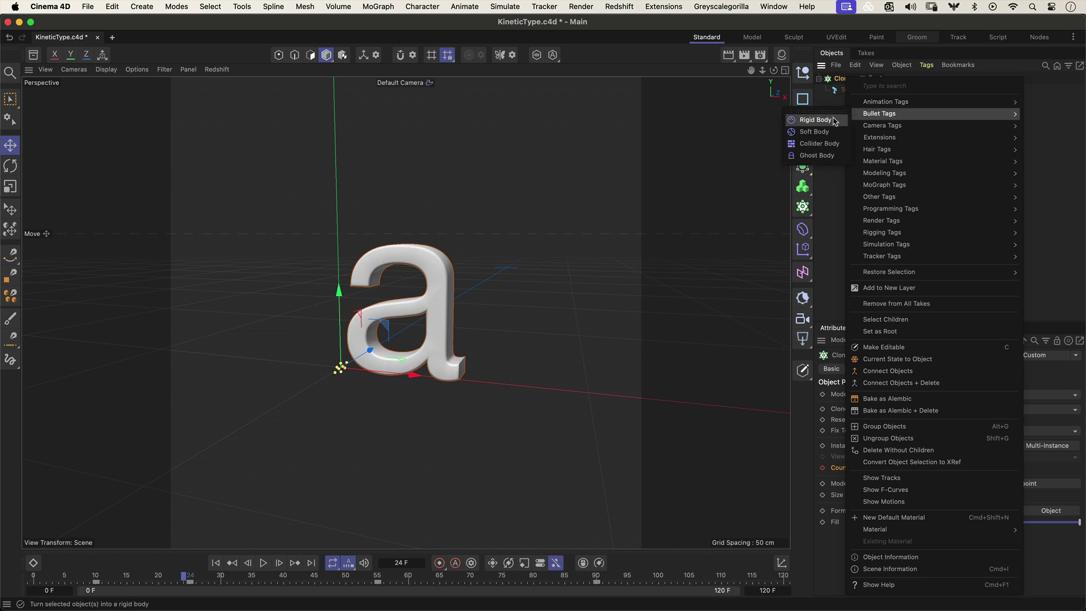
left_click(834, 121)
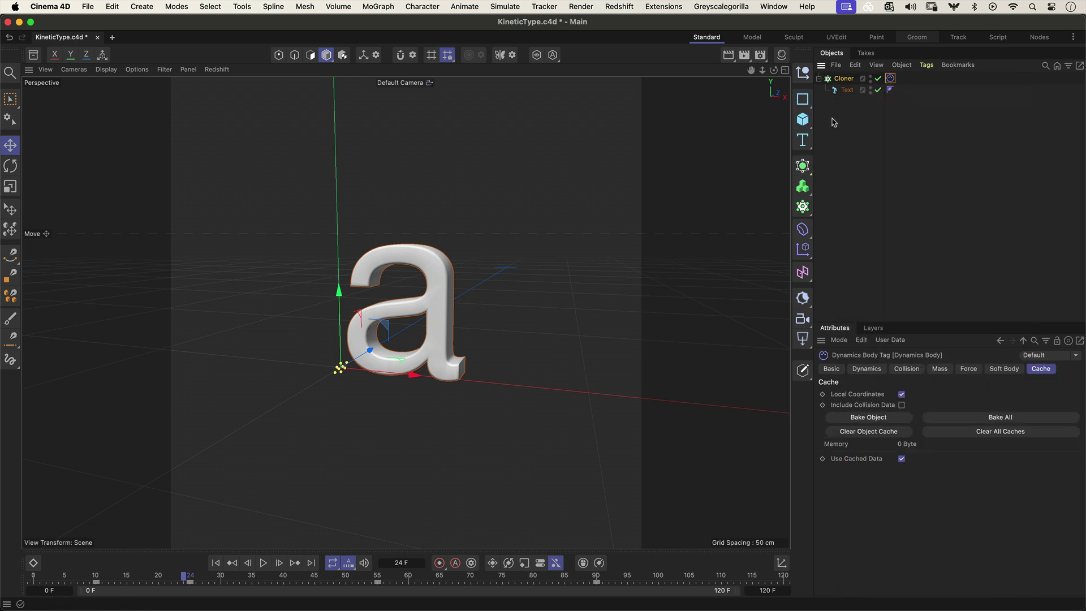
left_click(266, 564)
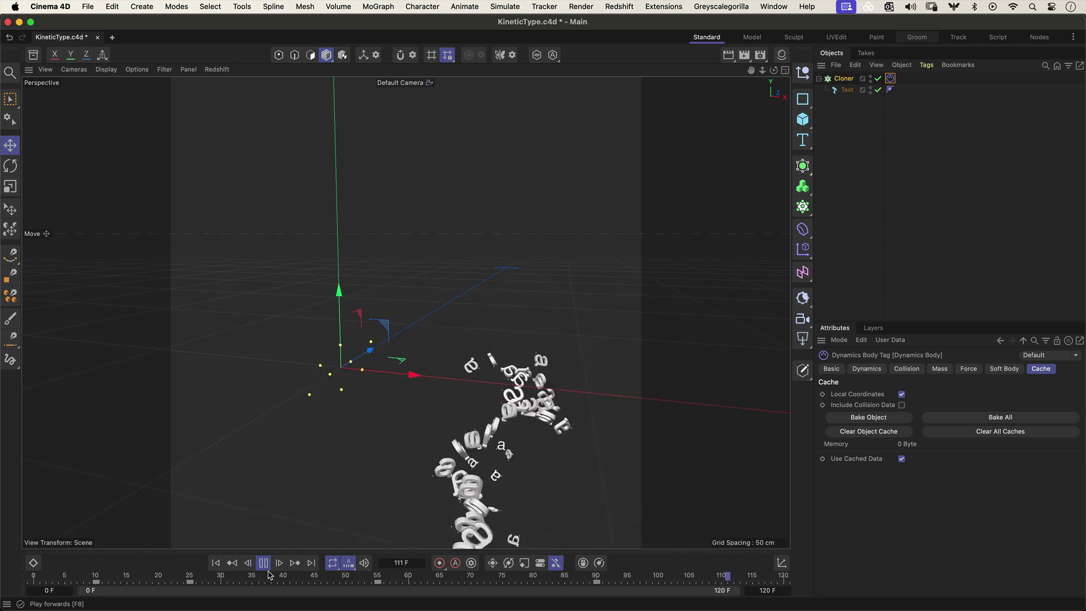
left_click(113, 7)
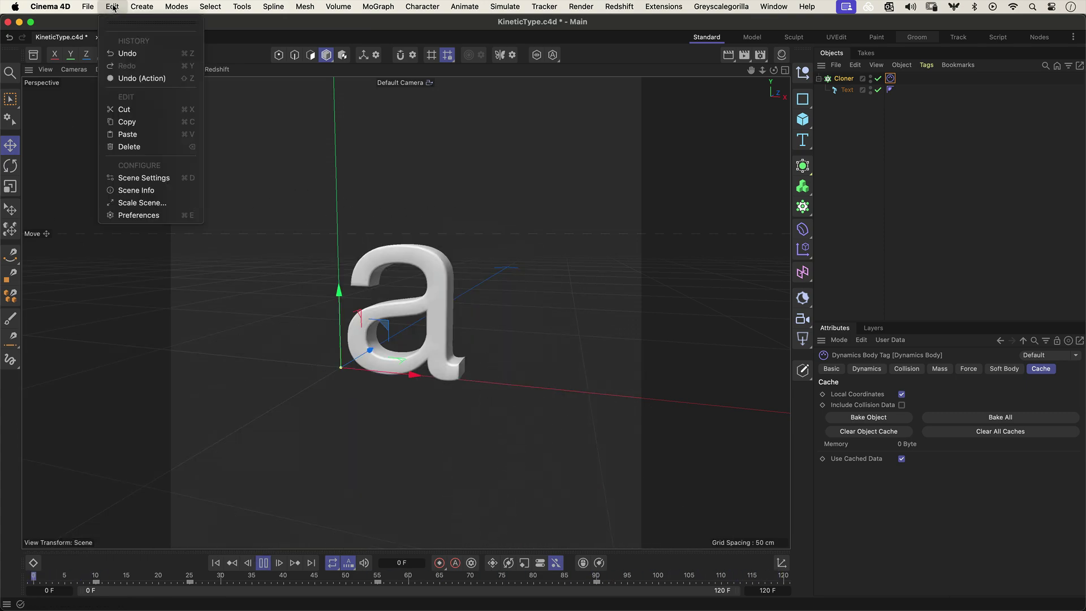
Step: Set Scene Settings Simulation gravity to 0 cm and review the Bullet settings
left_click(134, 180)
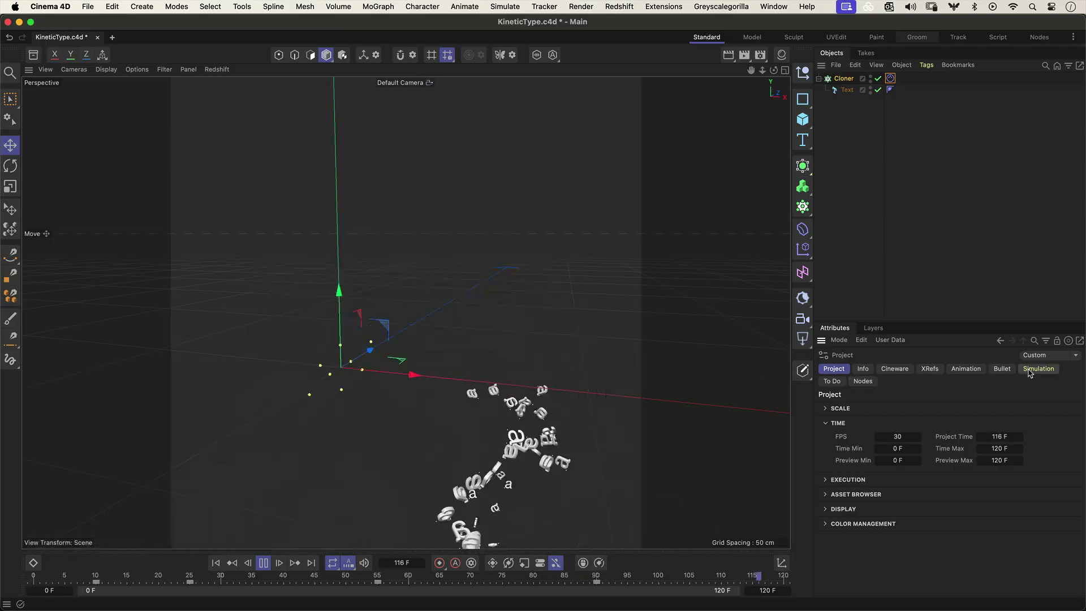
left_click(1029, 369)
double_click(948, 444)
type("0")
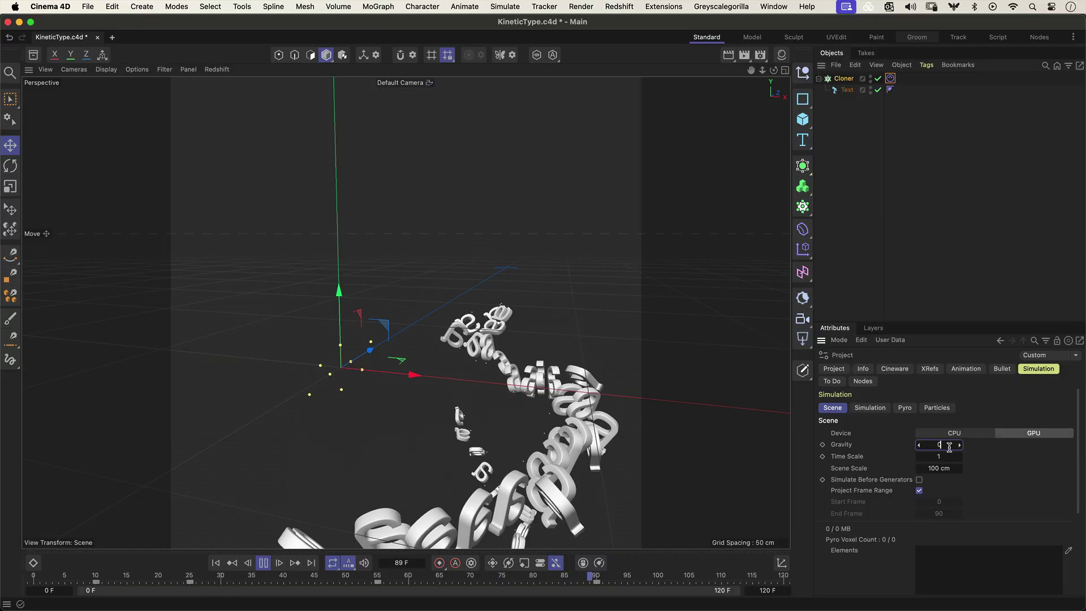
key("Return")
key("F8")
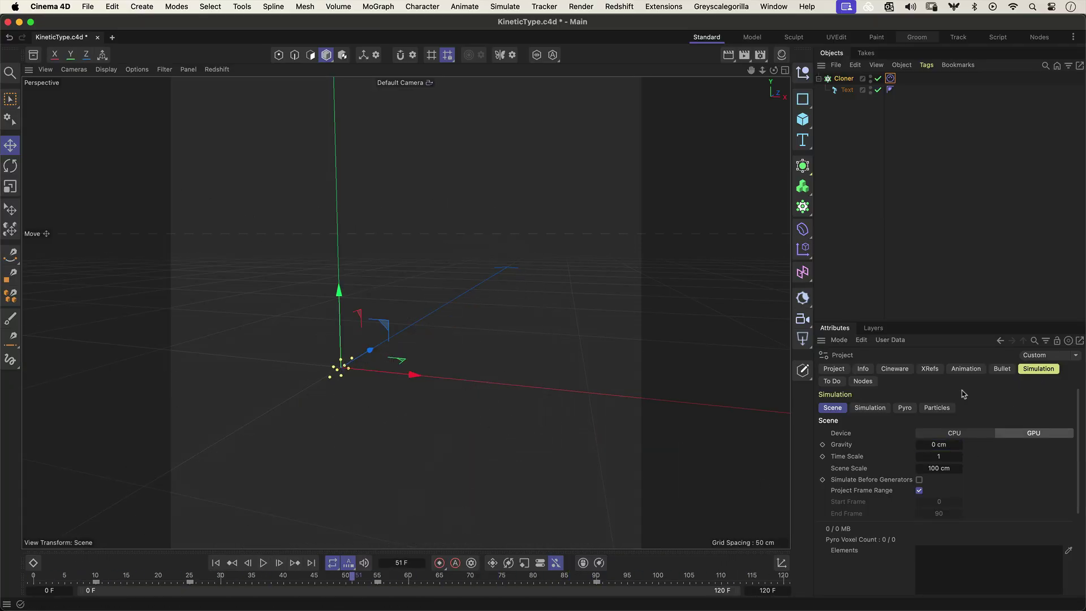
left_click(1002, 370)
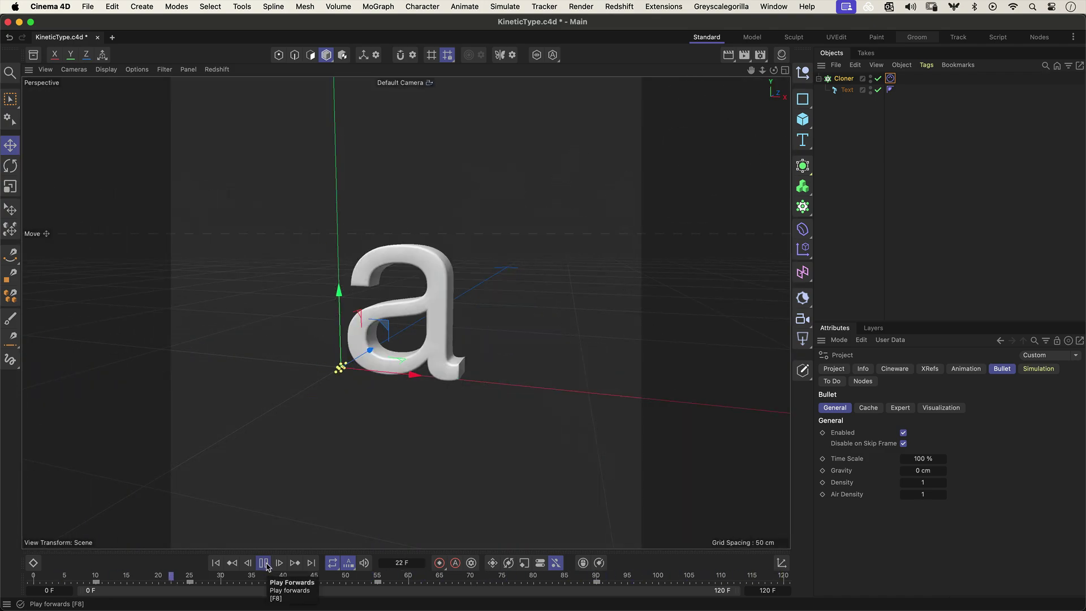
Step: Stop playback, give the Dynamics Body Follow Position/Rotation 2 with 5% damping, and rewind
left_click(265, 566)
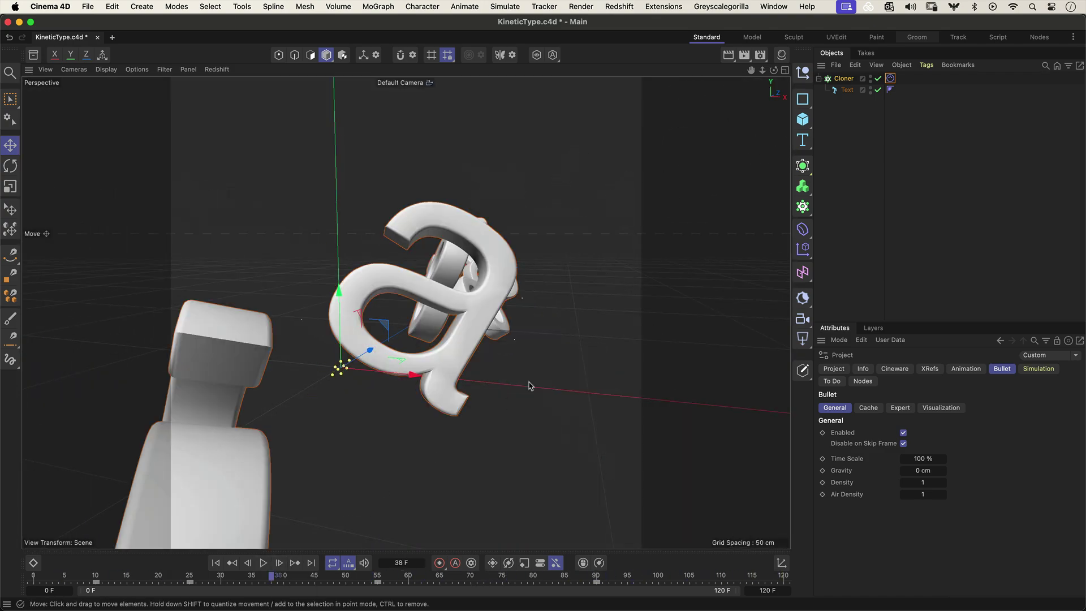
left_click(890, 79)
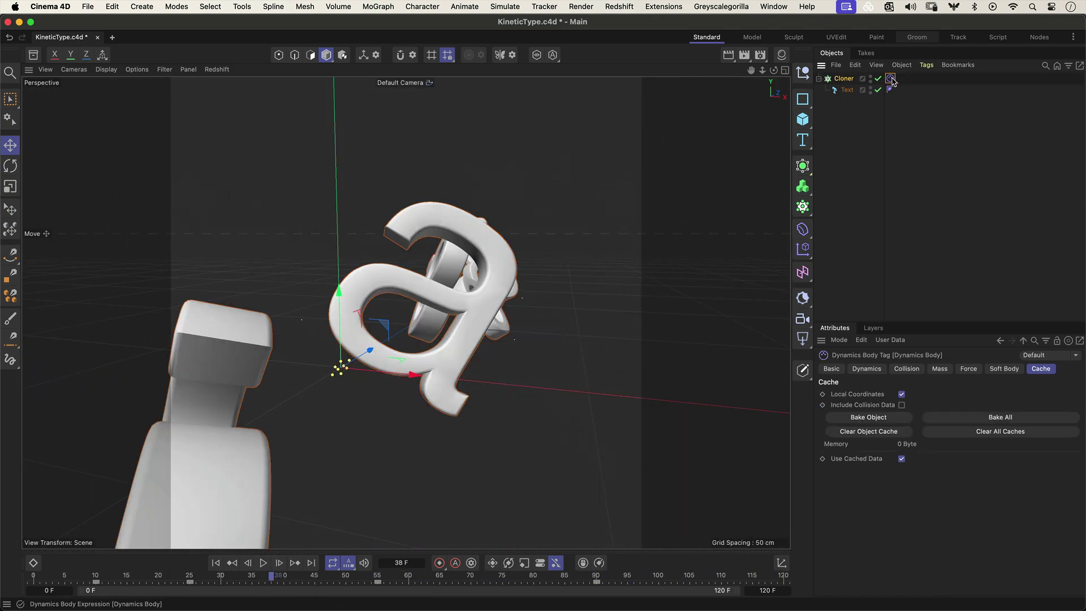
left_click(967, 369)
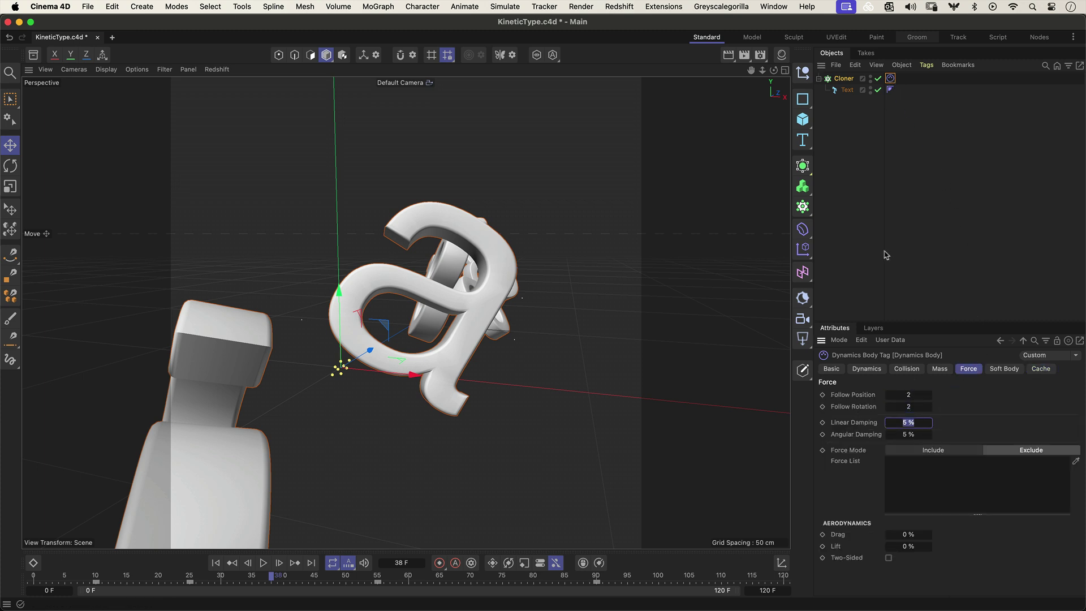
left_click(249, 564)
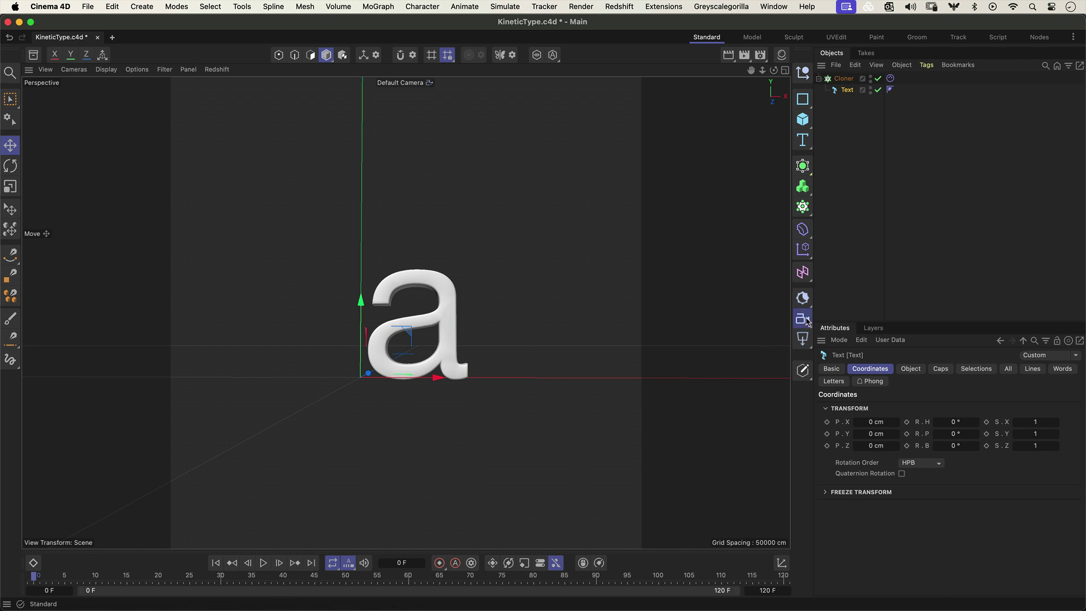
Step: Add a Redshift camera, look through it, and set its focal length to 200 mm
left_click(802, 319)
left_click(865, 334)
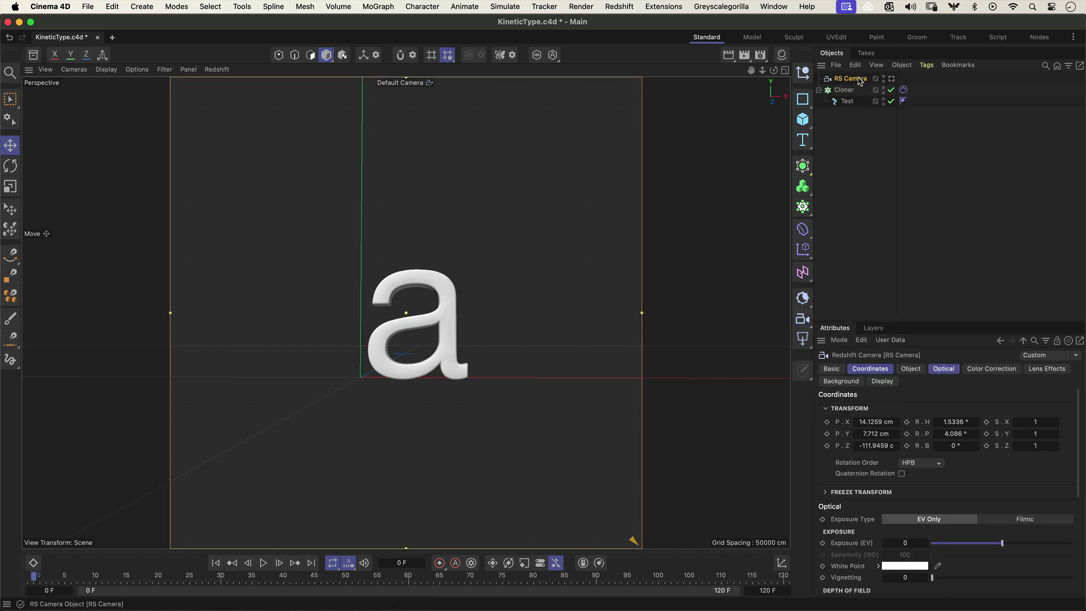
left_click(891, 79)
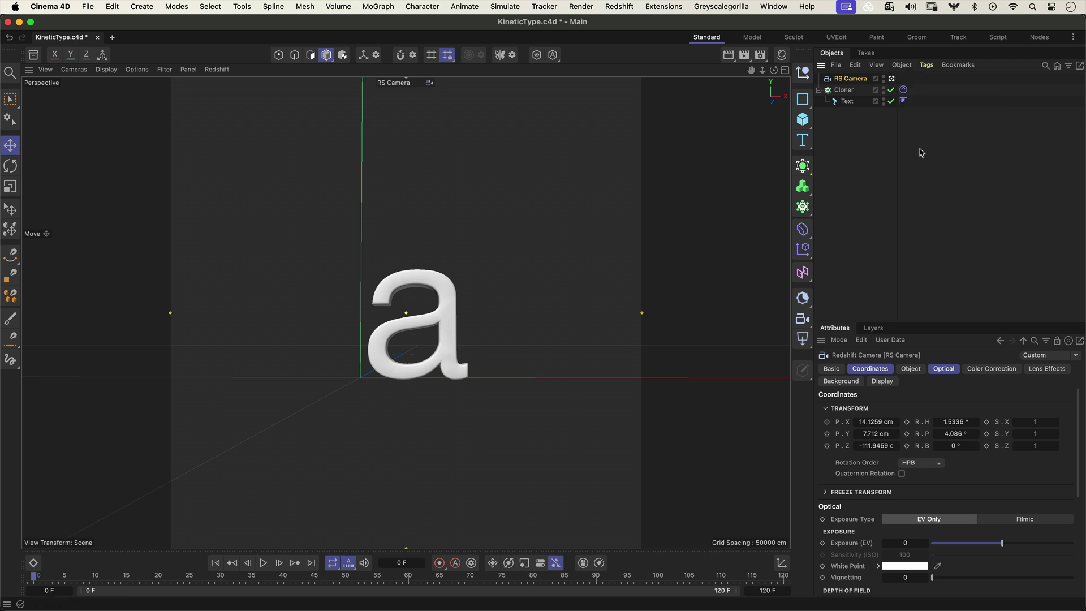
left_click(909, 369)
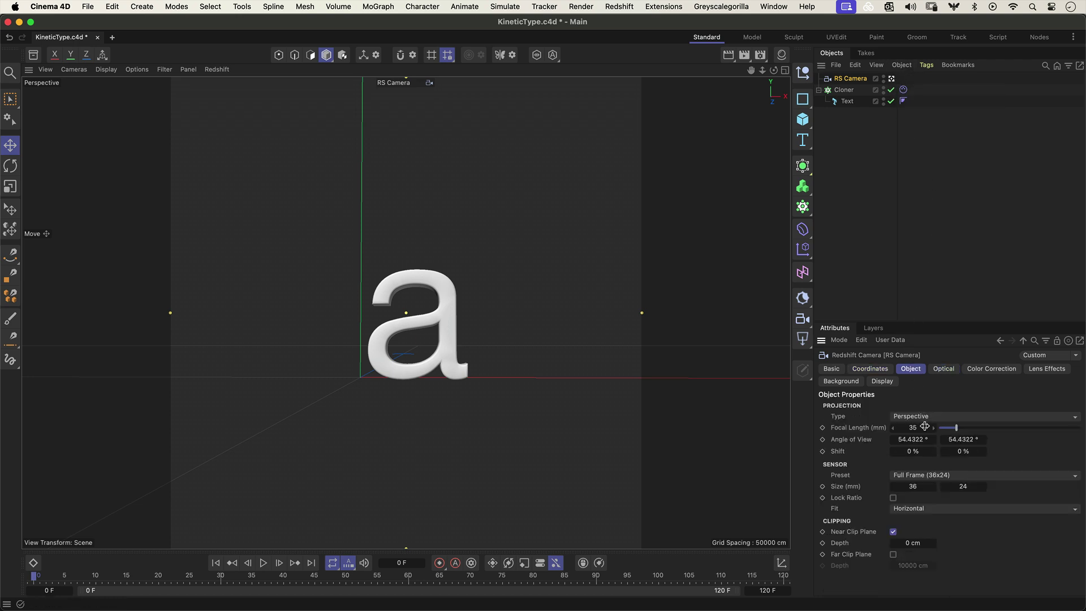
key("Return")
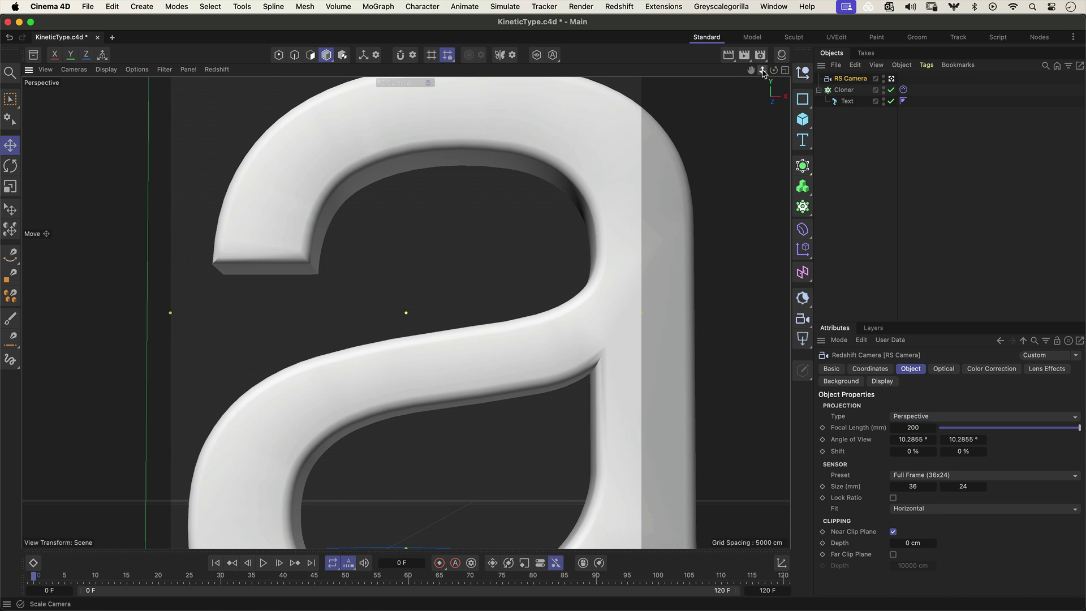
Step: Dolly the camera back to frame the letter a and enable the composition grid
left_click_drag(762, 69, 773, 397)
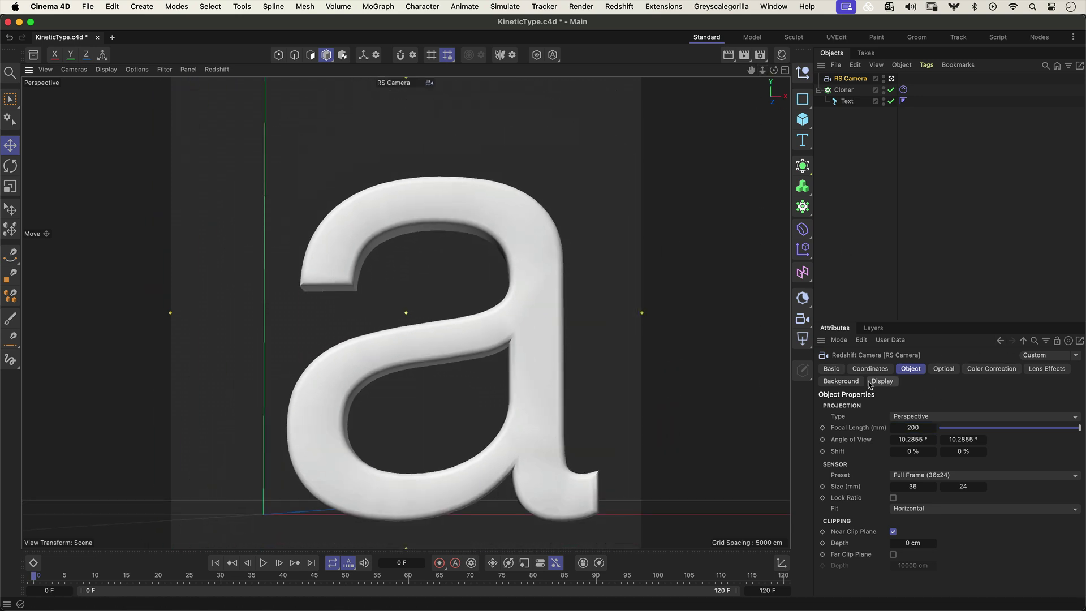
left_click(880, 381)
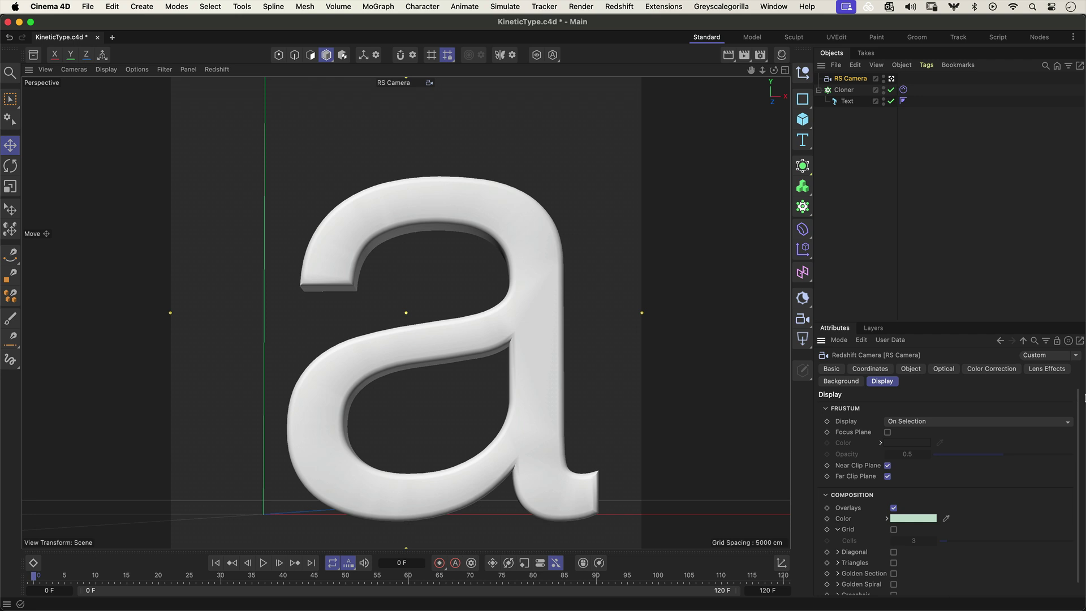
left_click_drag(1077, 400, 1075, 439)
left_click(893, 517)
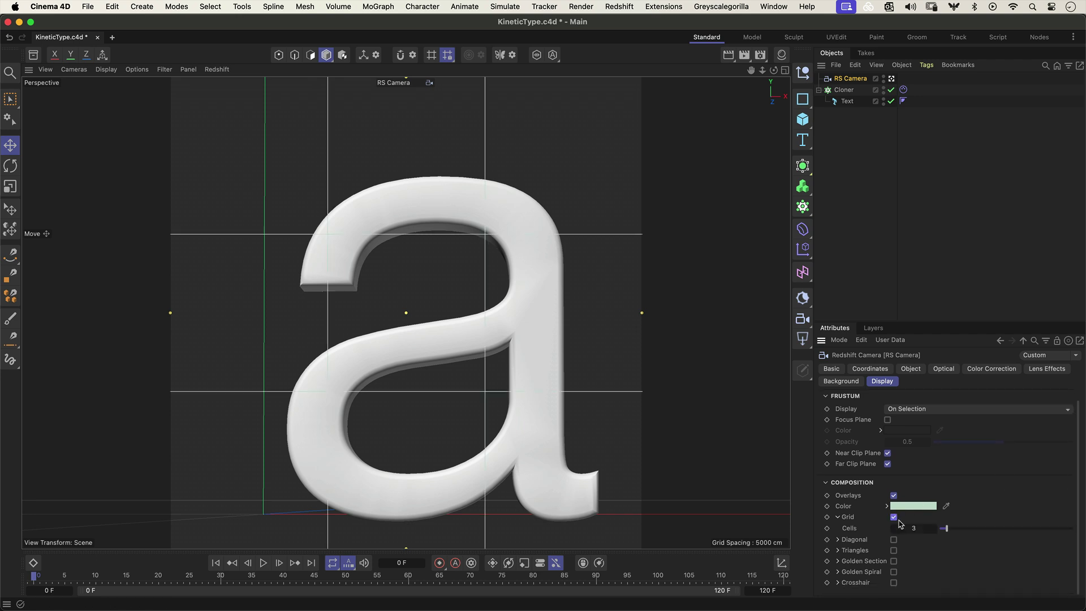
mouse_move(762, 70)
left_mouse_down()
mouse_move(670, 317)
mouse_move(591, 380)
left_mouse_up()
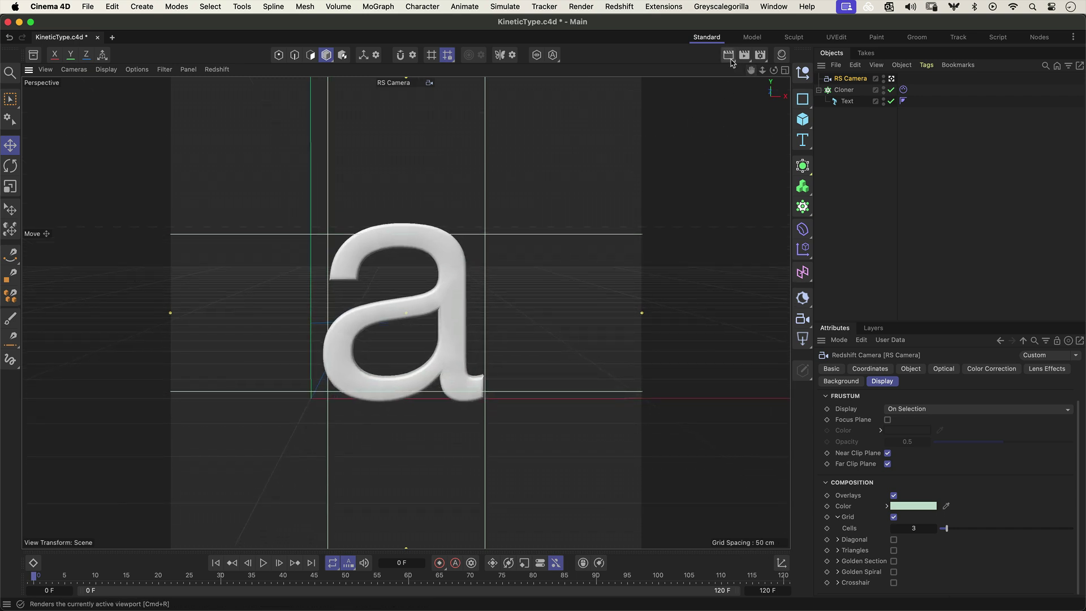
left_click_drag(762, 70, 734, 114)
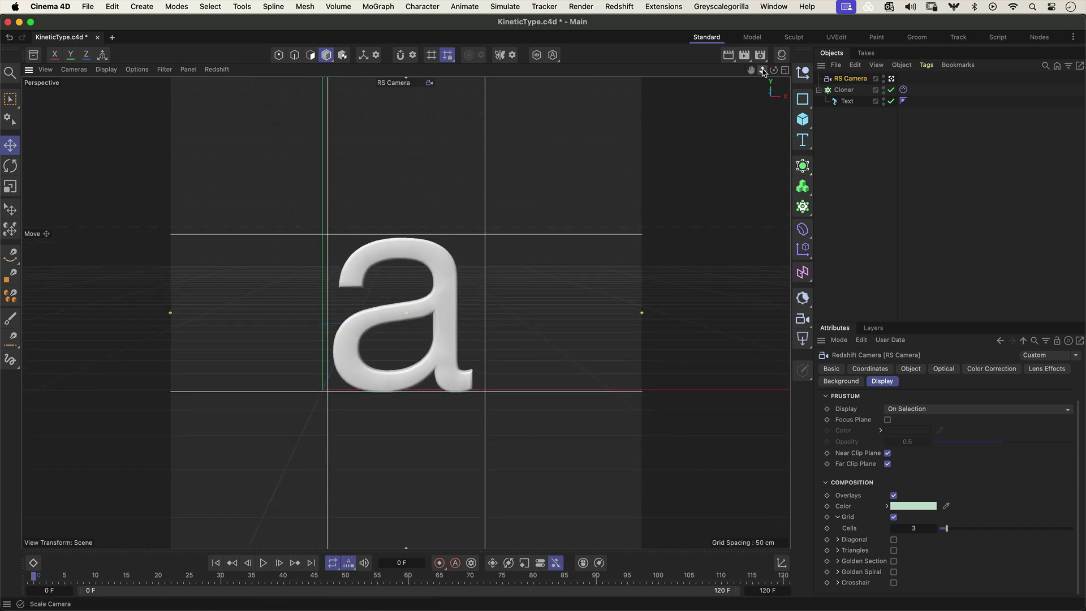
left_click_drag(761, 71, 743, 117)
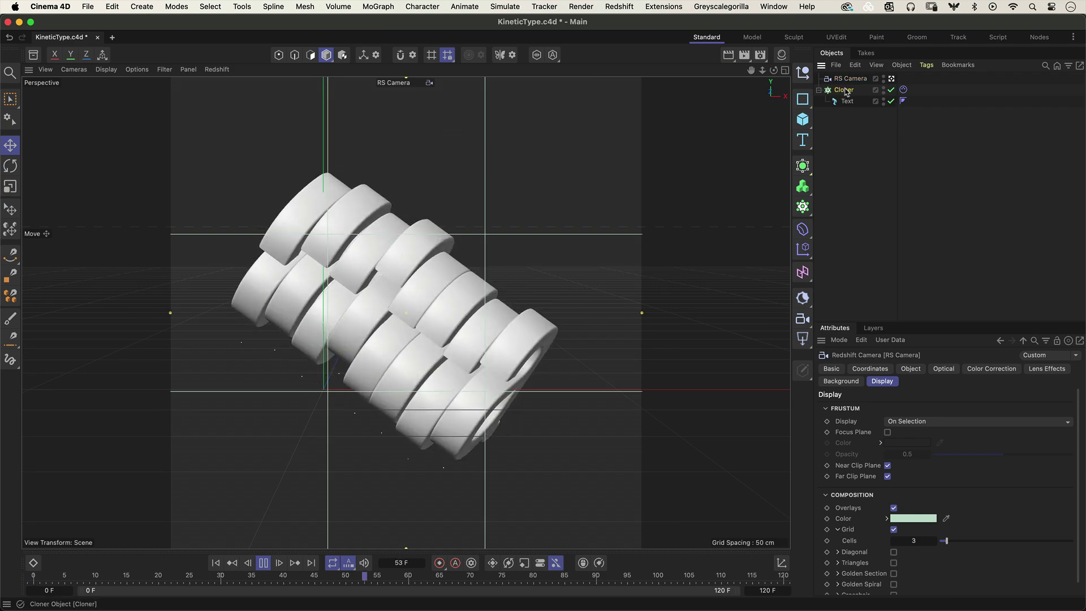
Step: Change the Dynamics Body Follow Position and Follow Rotation from 2 to 3, then select the Cloner
left_click(904, 89)
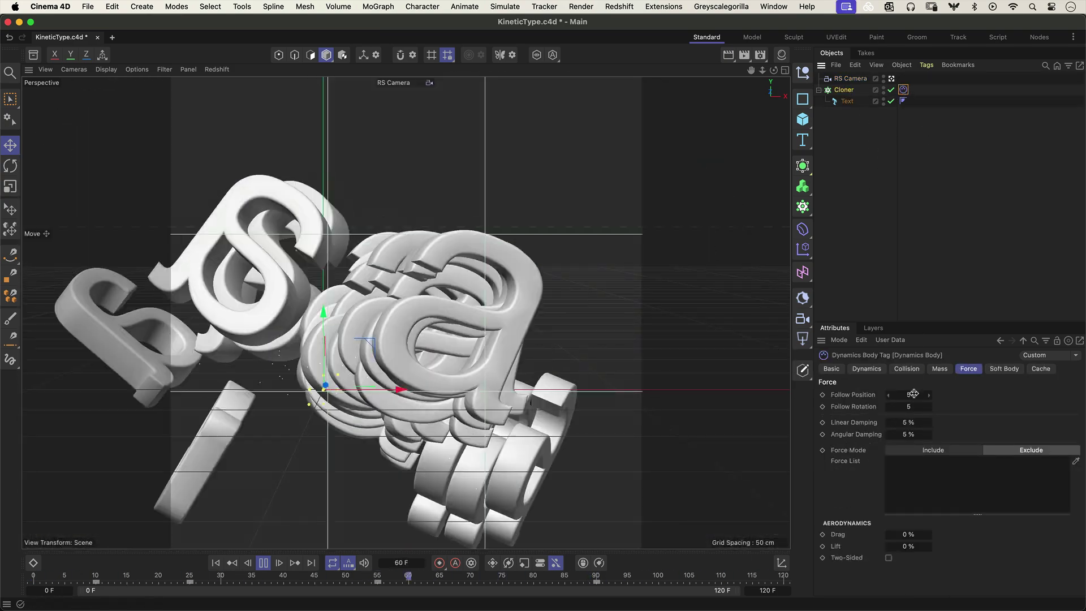
key("Tab")
type("2")
key("Tab")
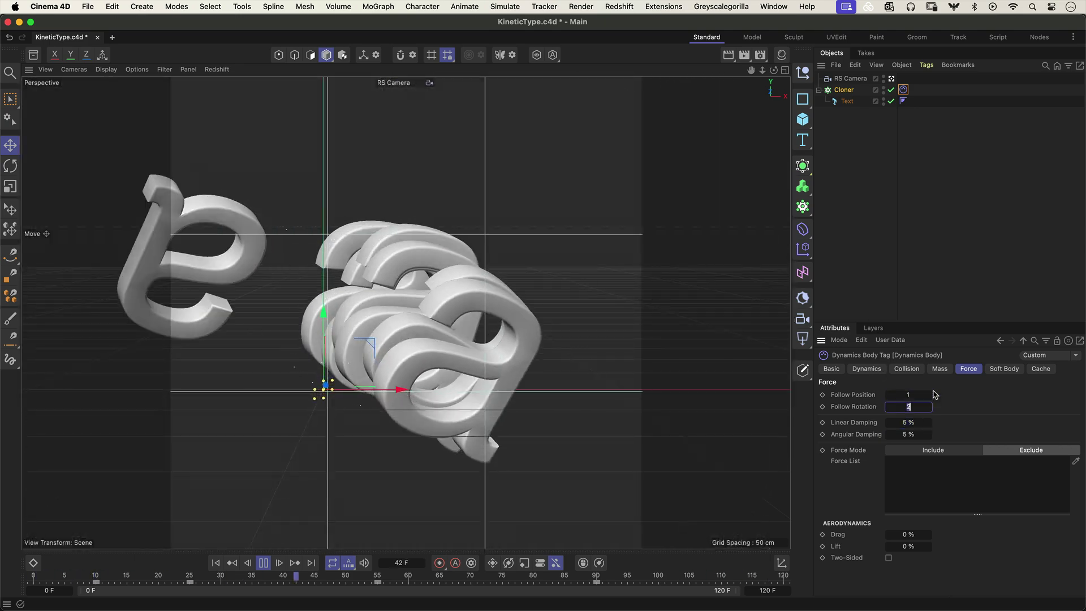
left_click(926, 164)
left_click(903, 89)
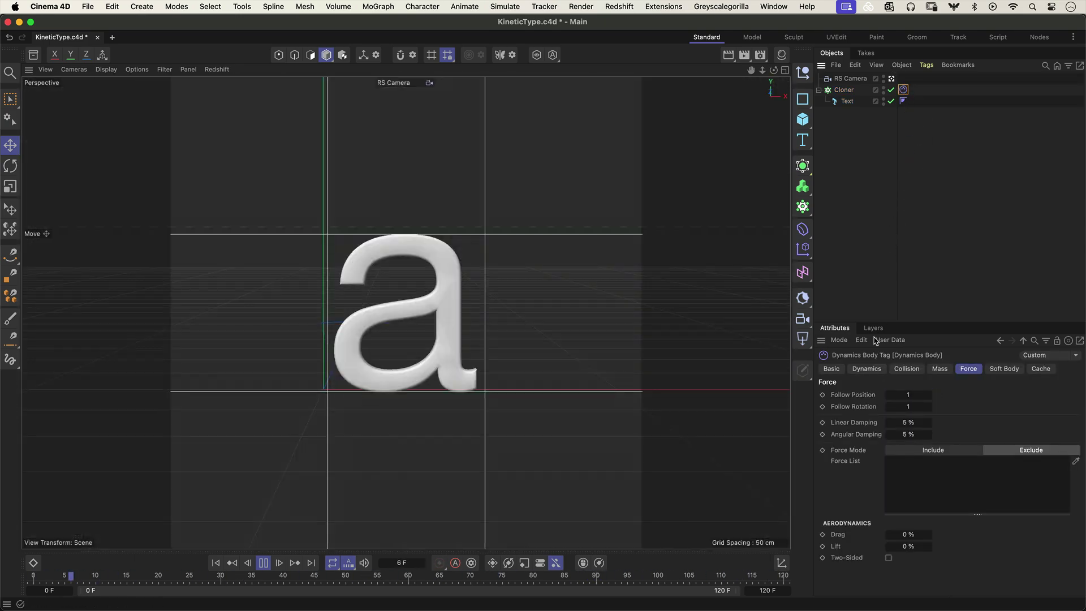
left_click(920, 396)
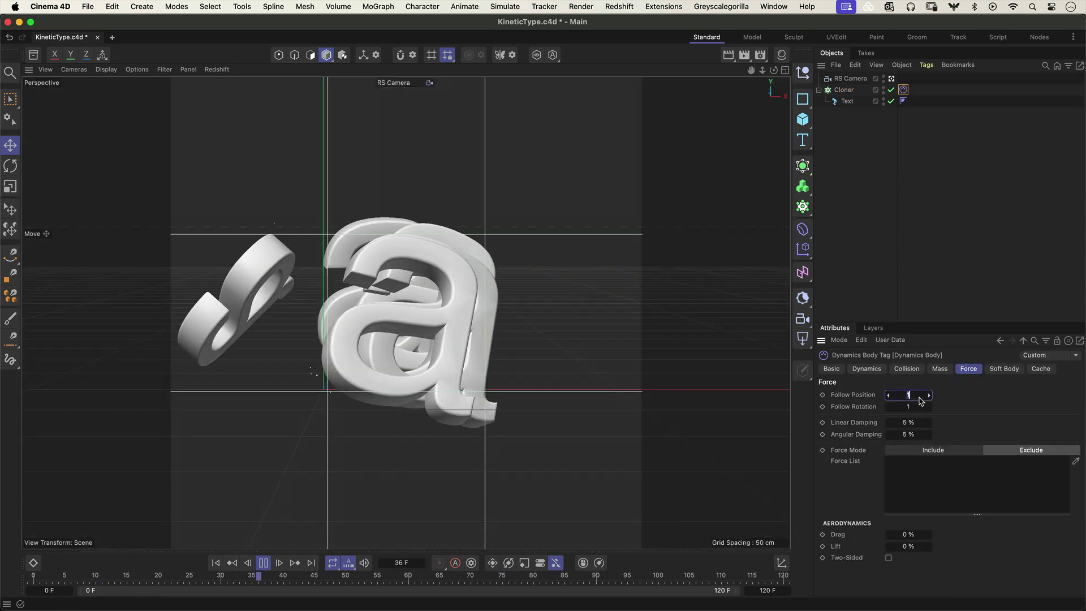
type("3")
key("Tab")
type("3")
key("Tab")
type("3")
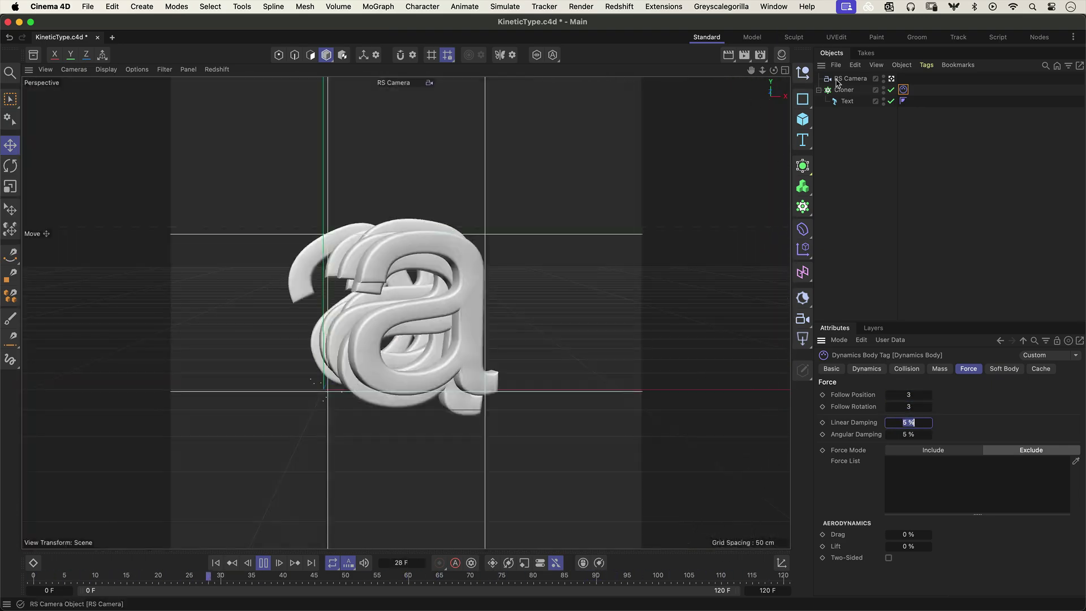
left_click(844, 89)
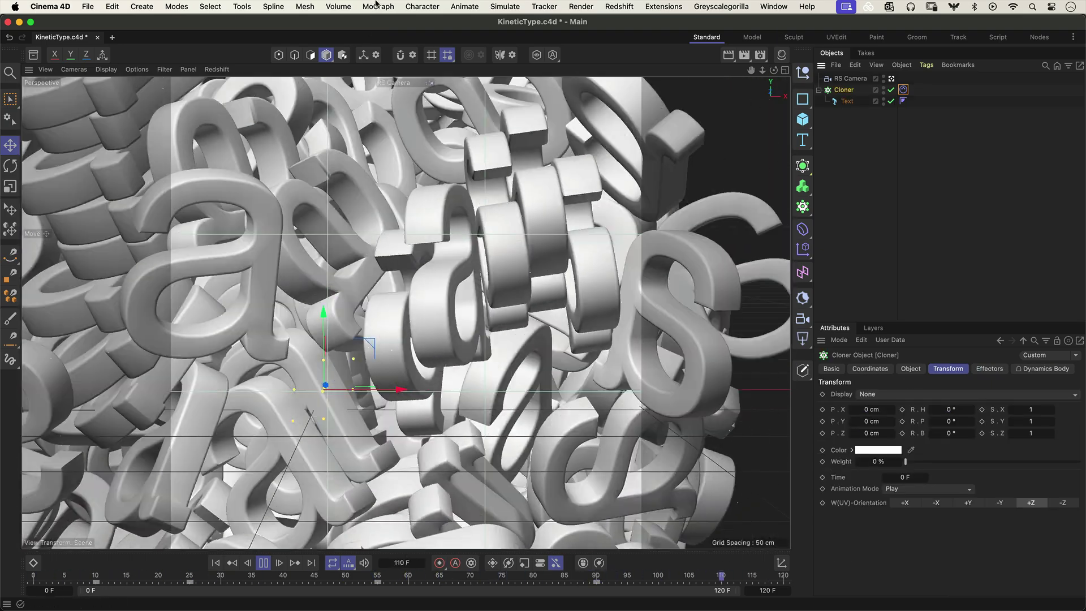
left_click(378, 7)
mouse_move(388, 35)
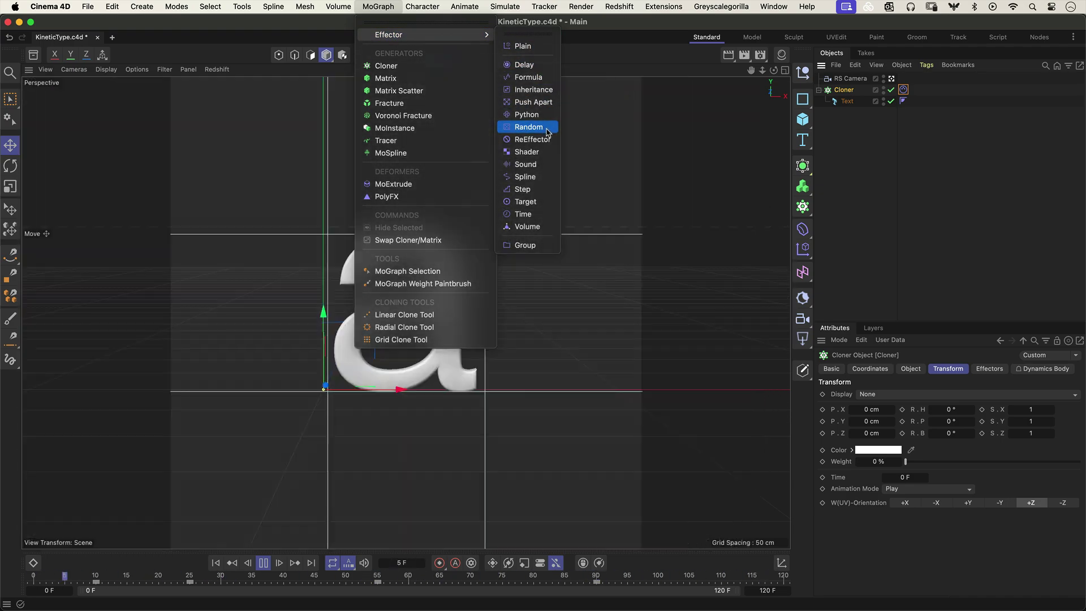
left_click(548, 131)
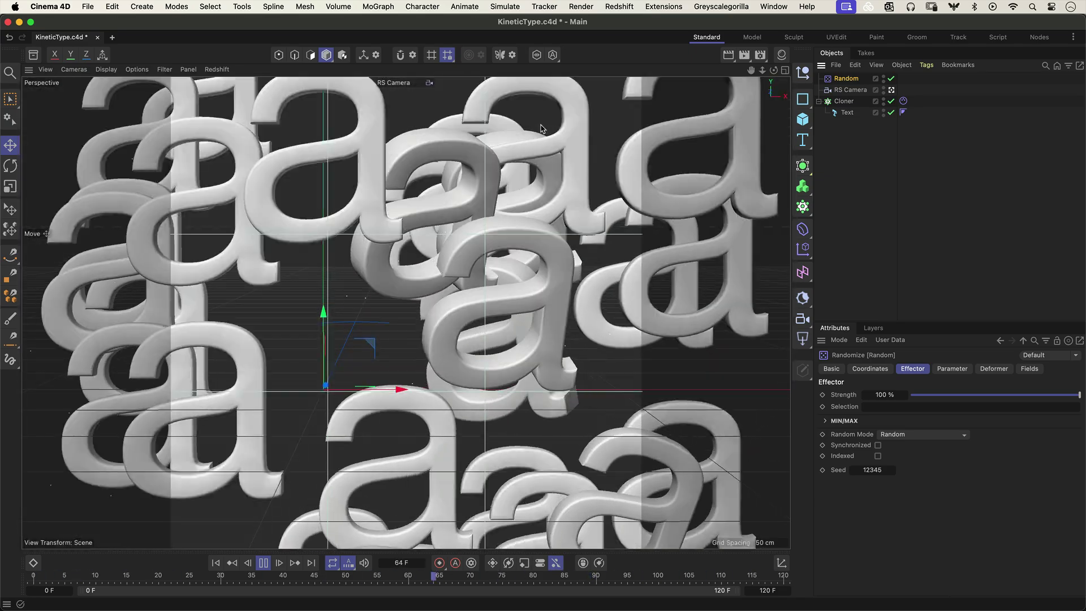
left_click(377, 7)
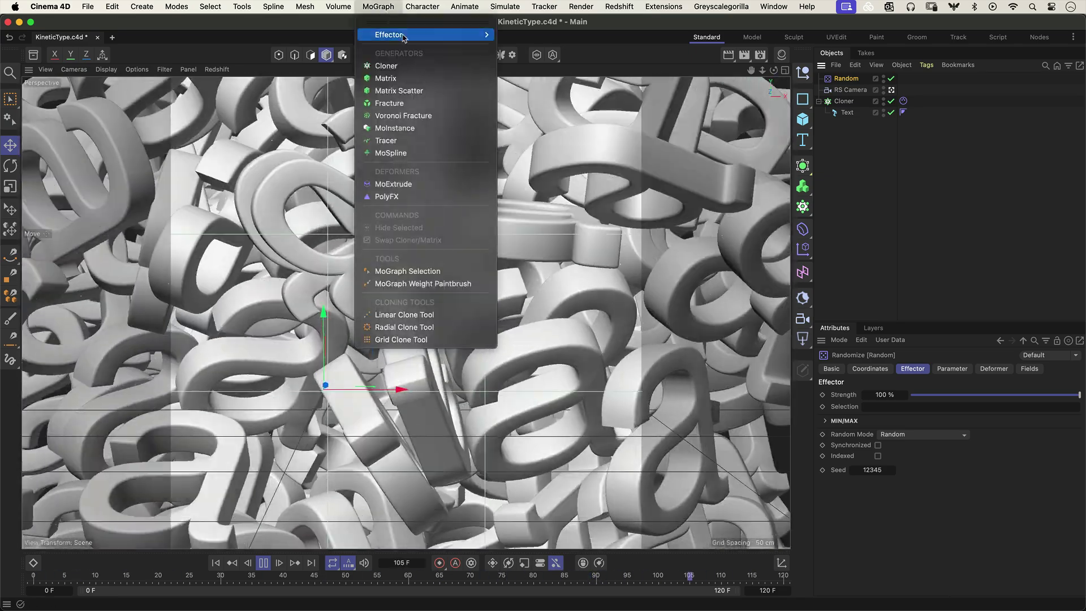
left_click(518, 69)
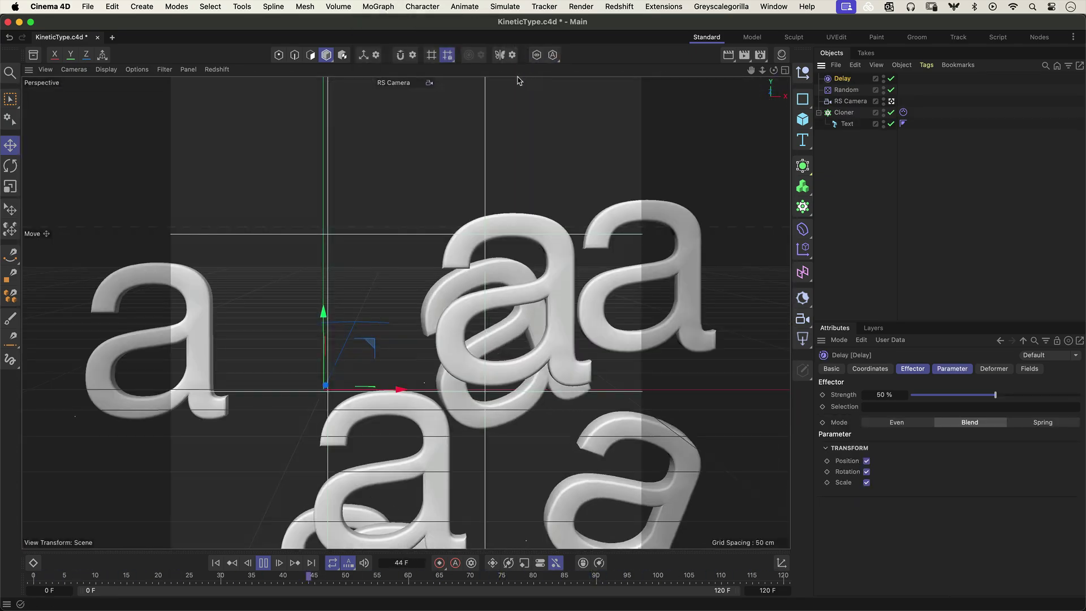
key("super+z")
key("super+z")
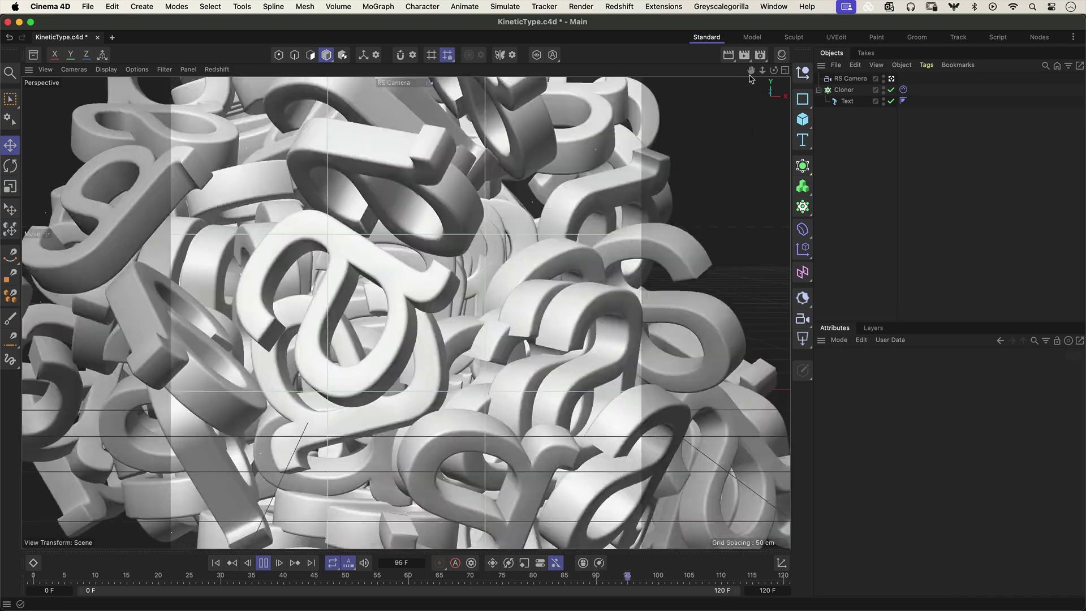
left_click(505, 6)
mouse_move(514, 35)
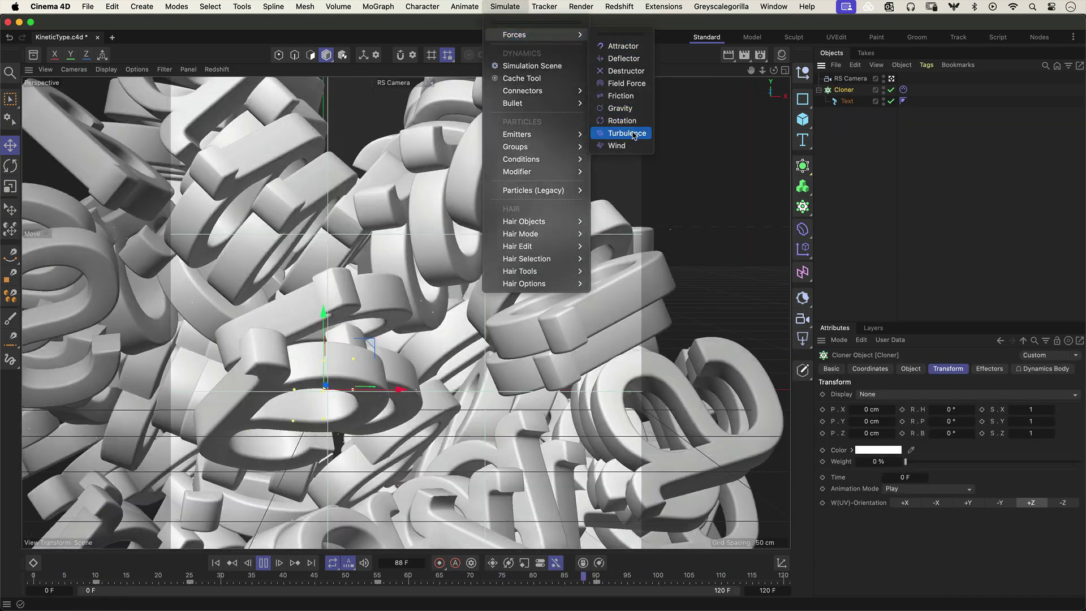
left_click(625, 133)
left_click_drag(877, 398, 950, 403)
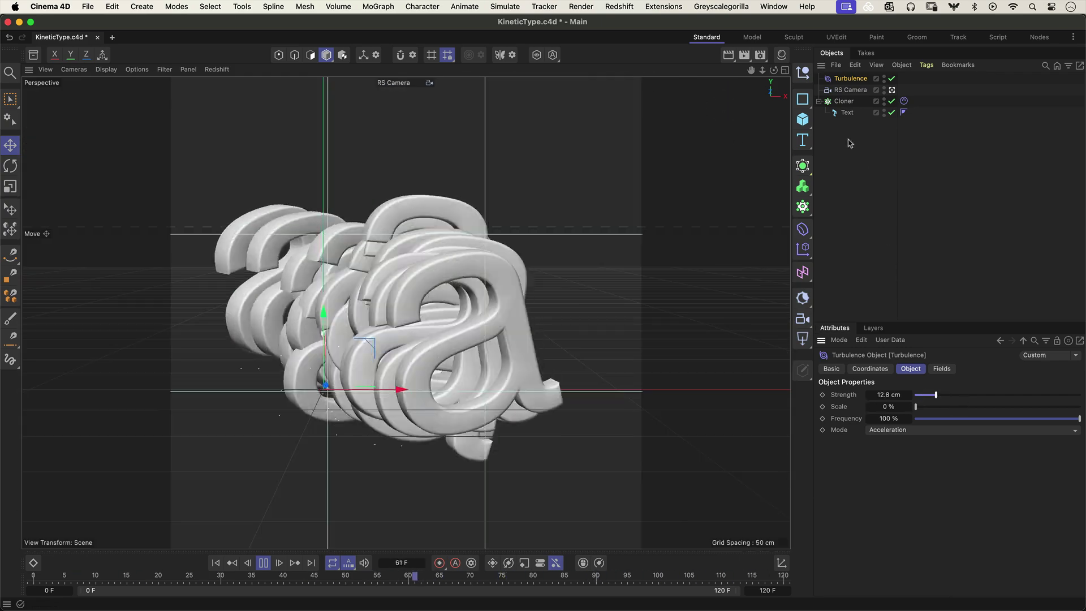
key("Delete")
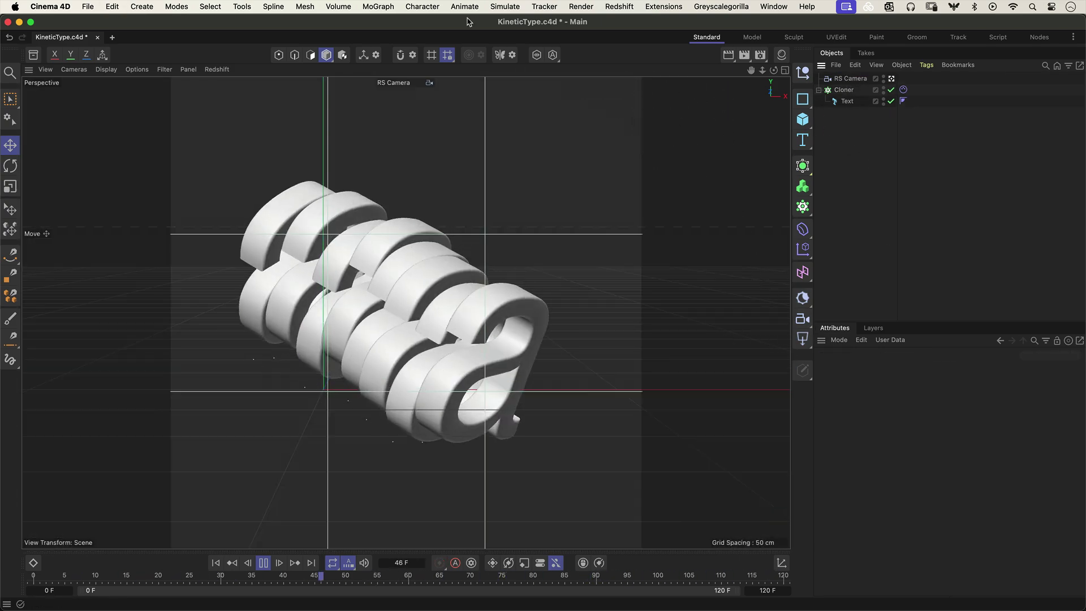
left_click(505, 7)
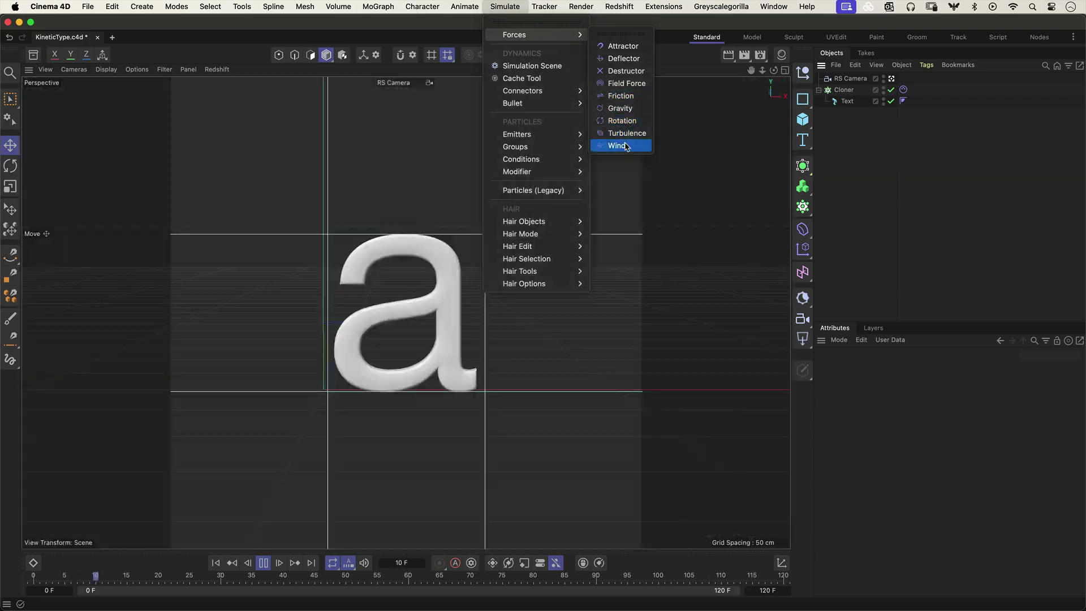
left_click(629, 146)
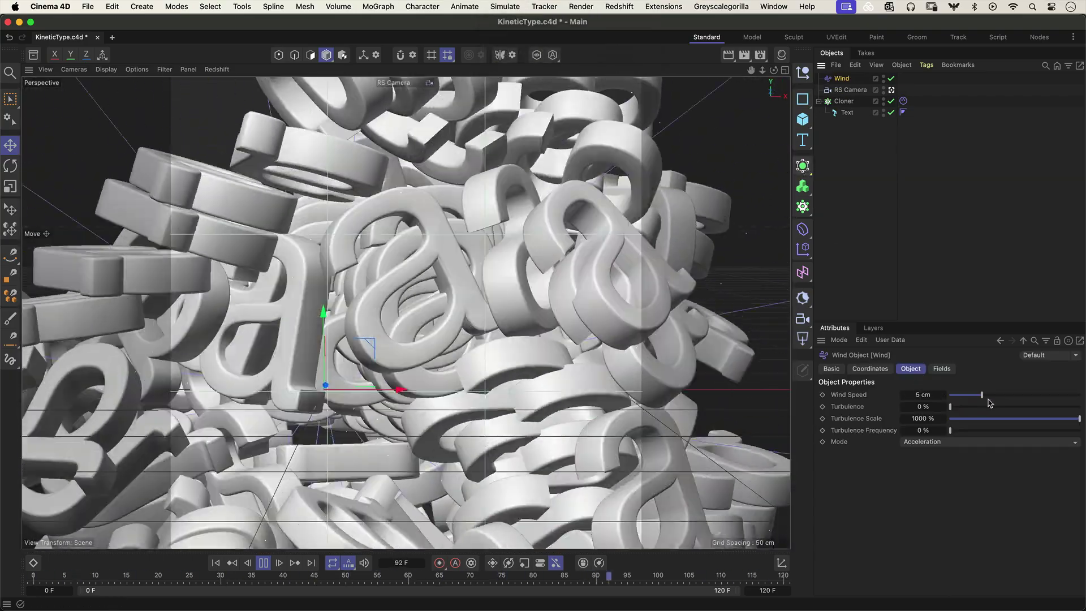
left_click_drag(982, 394, 1033, 395)
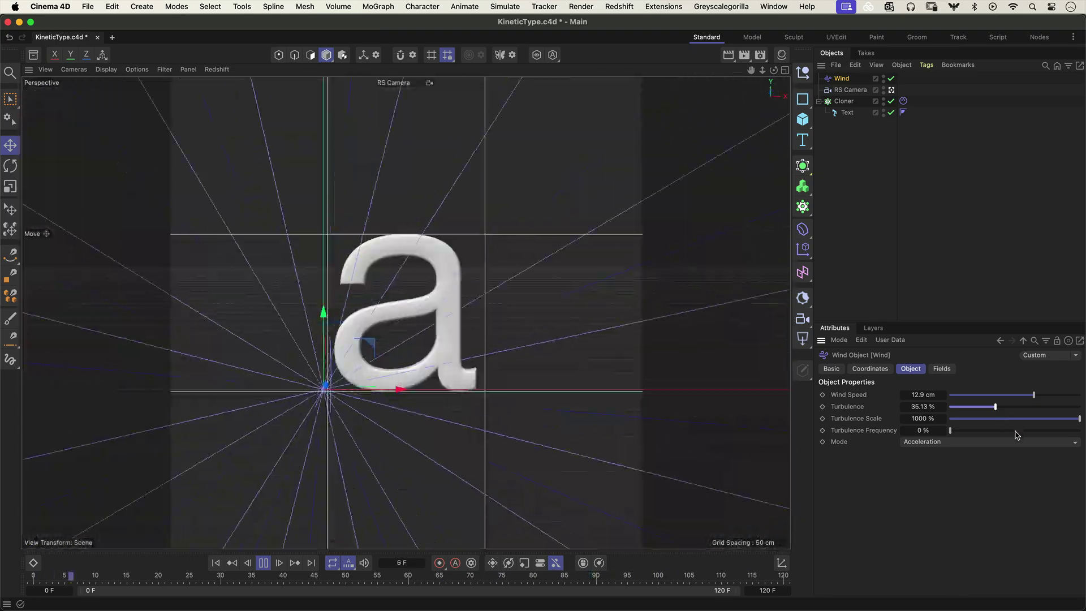
key("Delete")
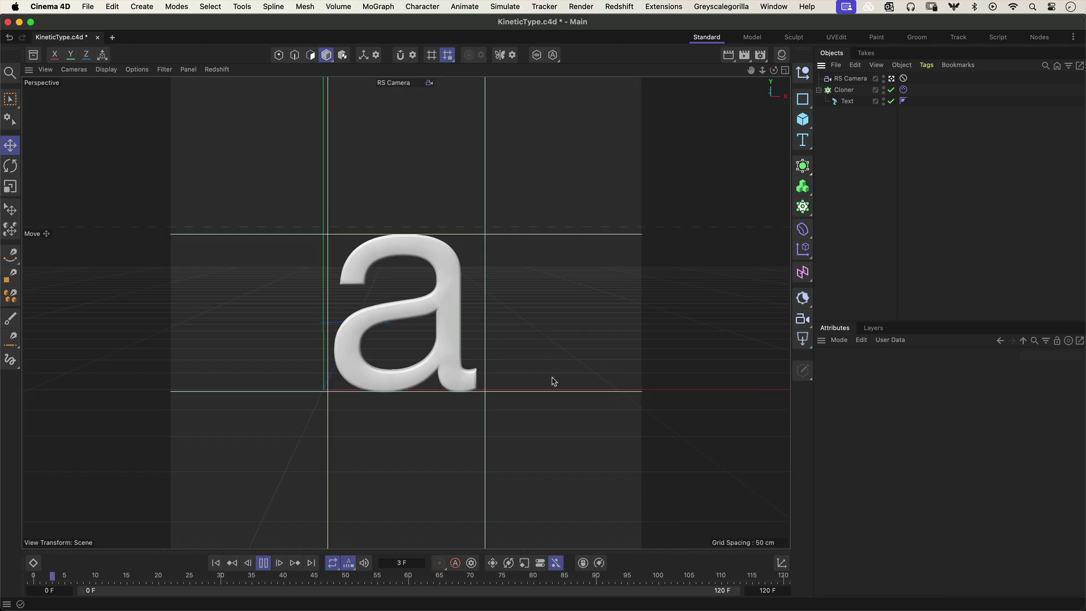
Step: Add a Protection tag to the RS Camera and Bake All the Cloner's dynamics cache
right_click(854, 79)
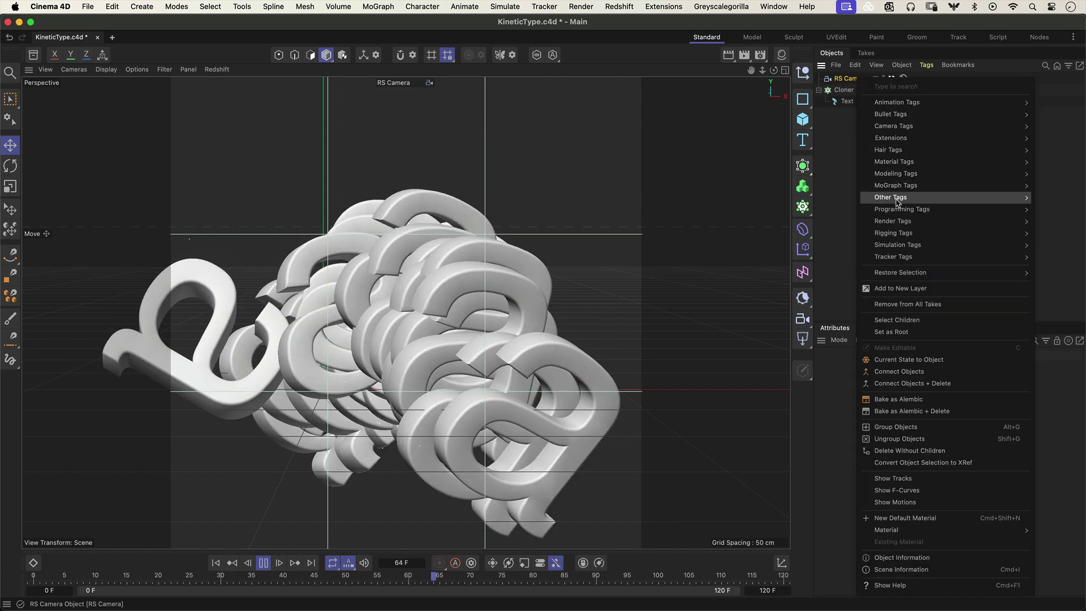
mouse_move(893, 232)
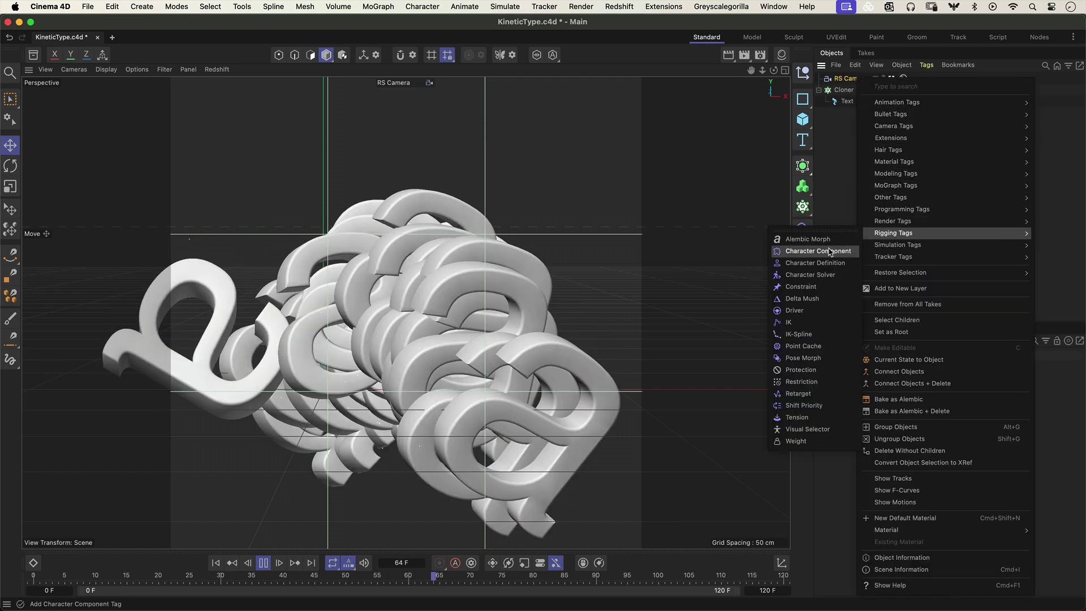
left_click(834, 373)
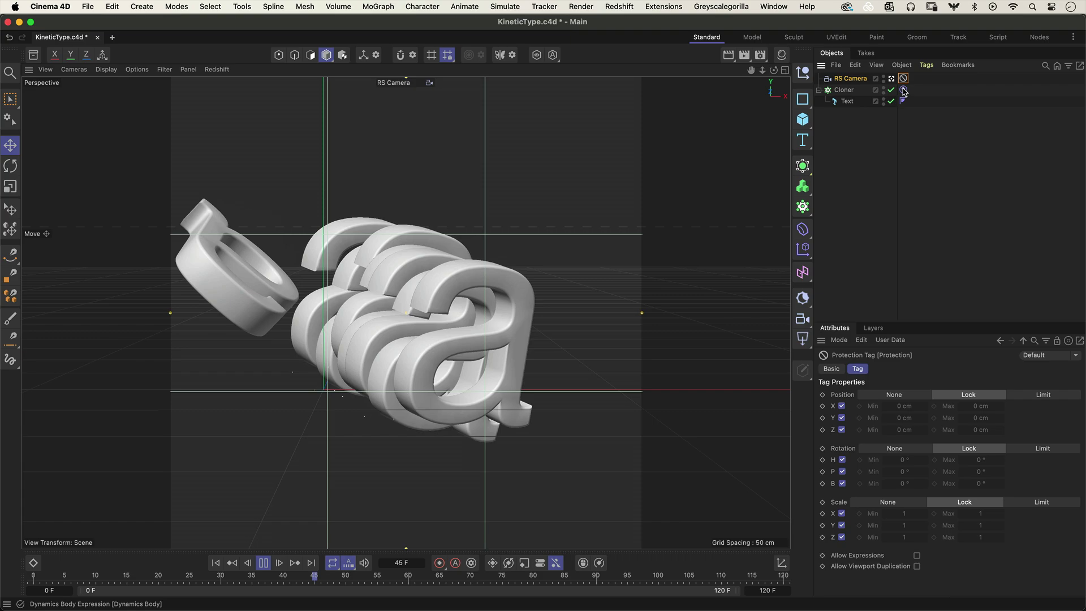
left_click(903, 90)
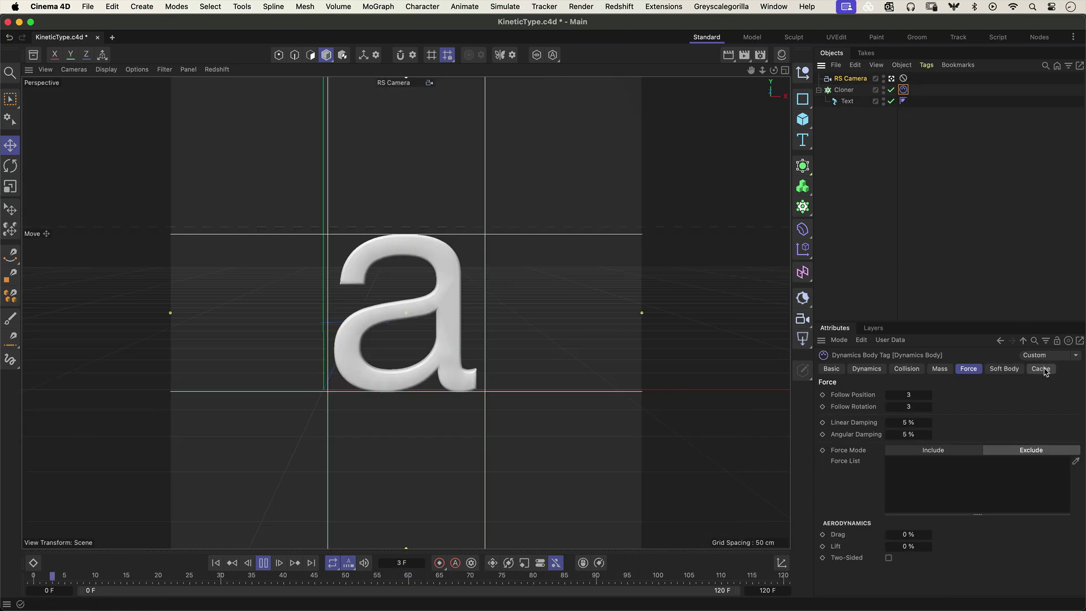
left_click(1040, 368)
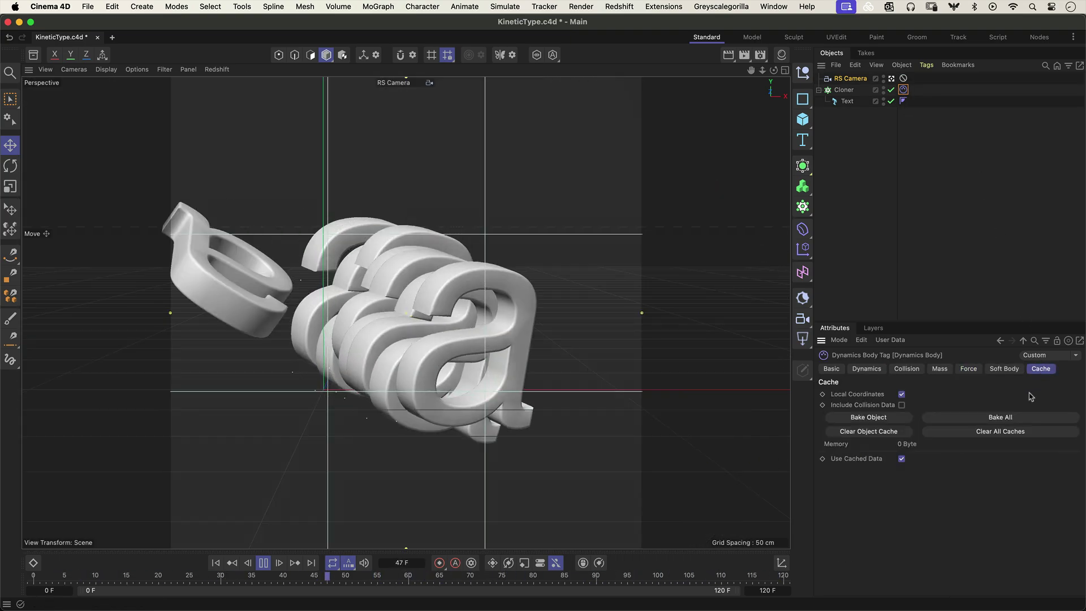
left_click(1016, 417)
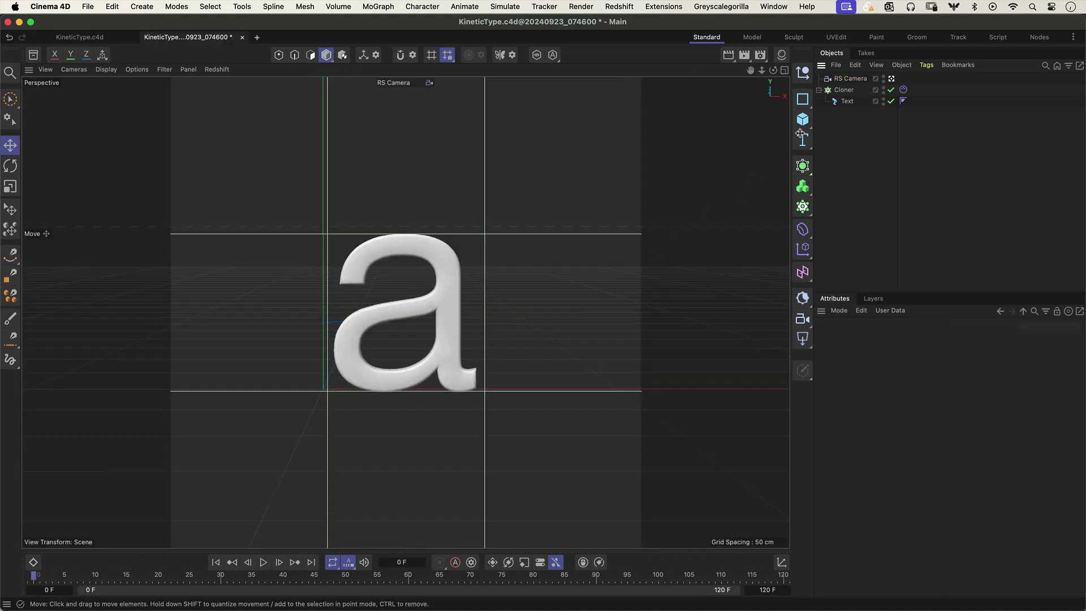
Step: Add a Backdrop primitive and lower it beneath the letters
left_click(806, 126)
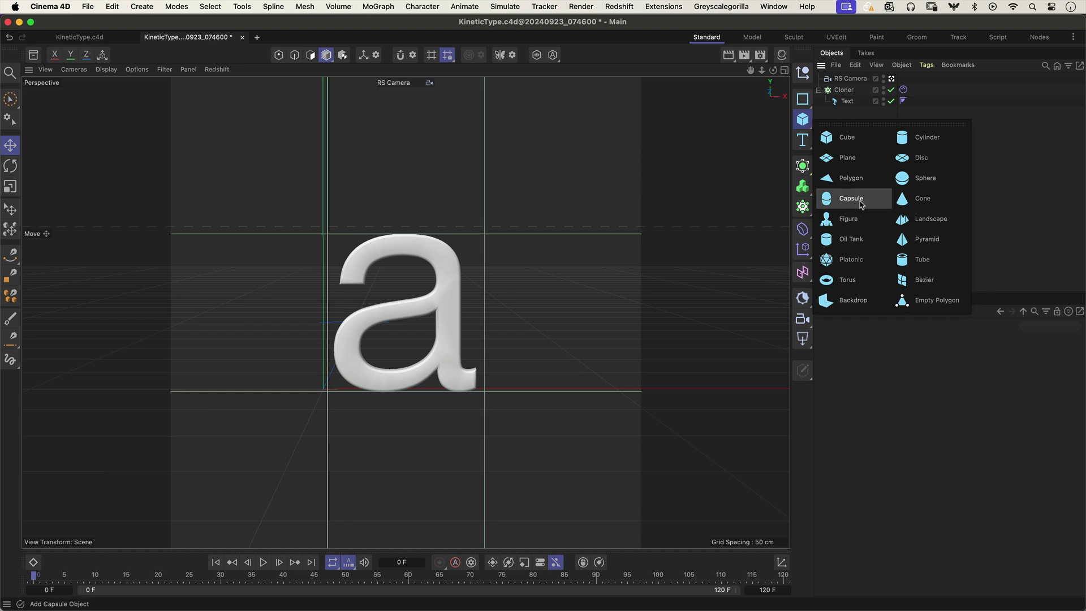
left_click(852, 299)
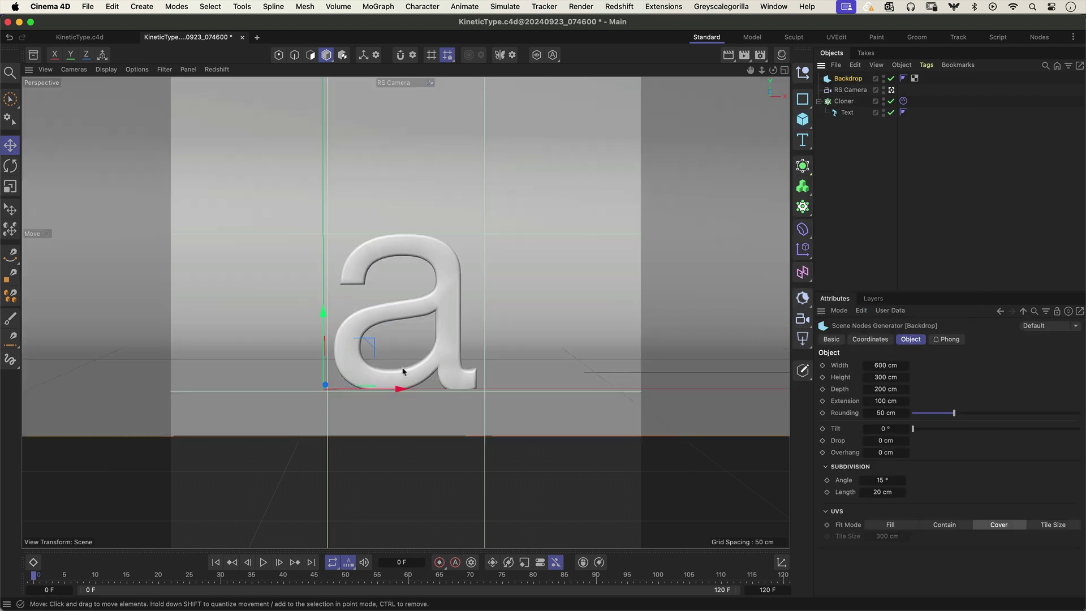
left_click_drag(327, 317, 323, 412)
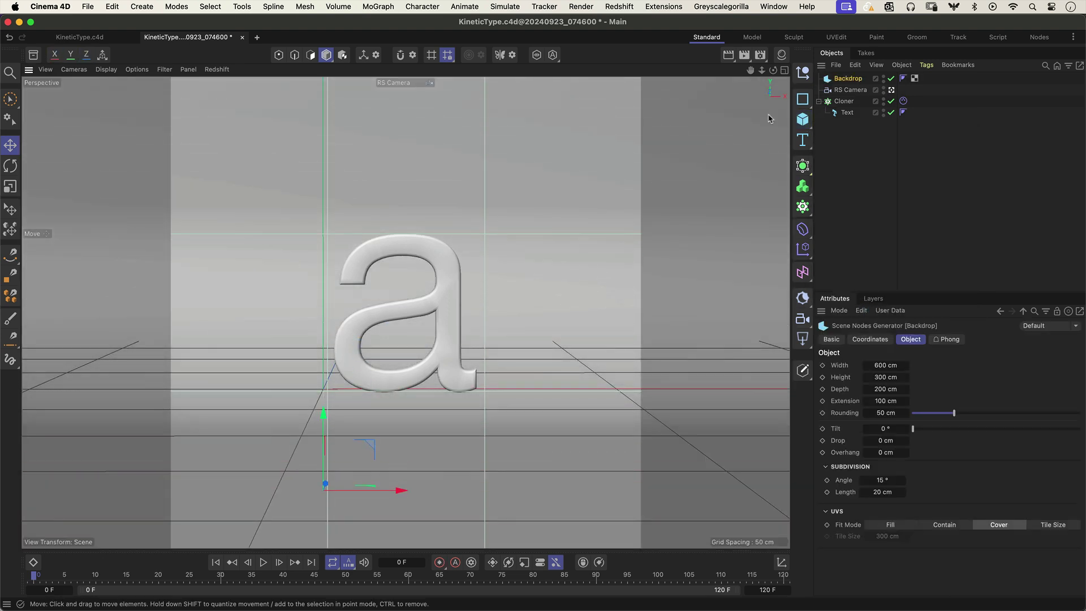
Step: Check the backdrop in the four-view layout while playing the animation
left_click(784, 70)
key("F8")
left_click(635, 208)
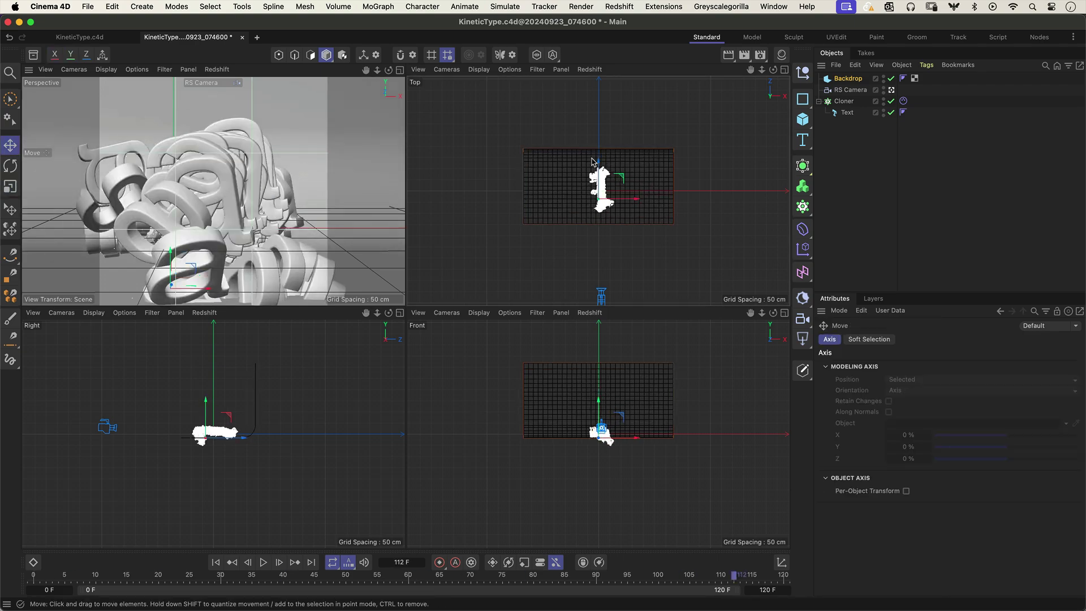
left_click(786, 70)
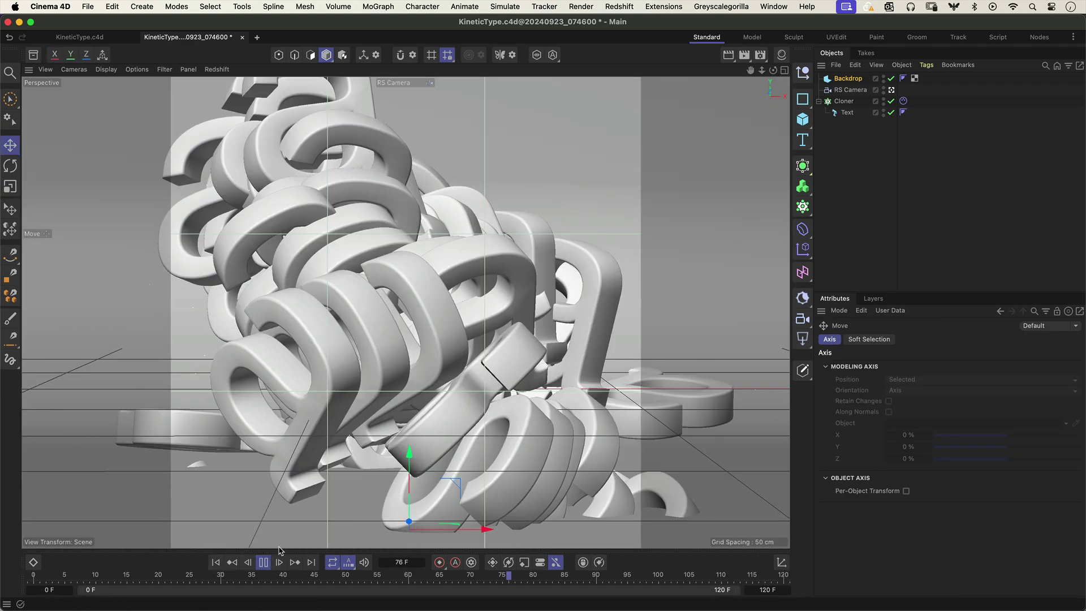
left_click(785, 70)
left_click(264, 562)
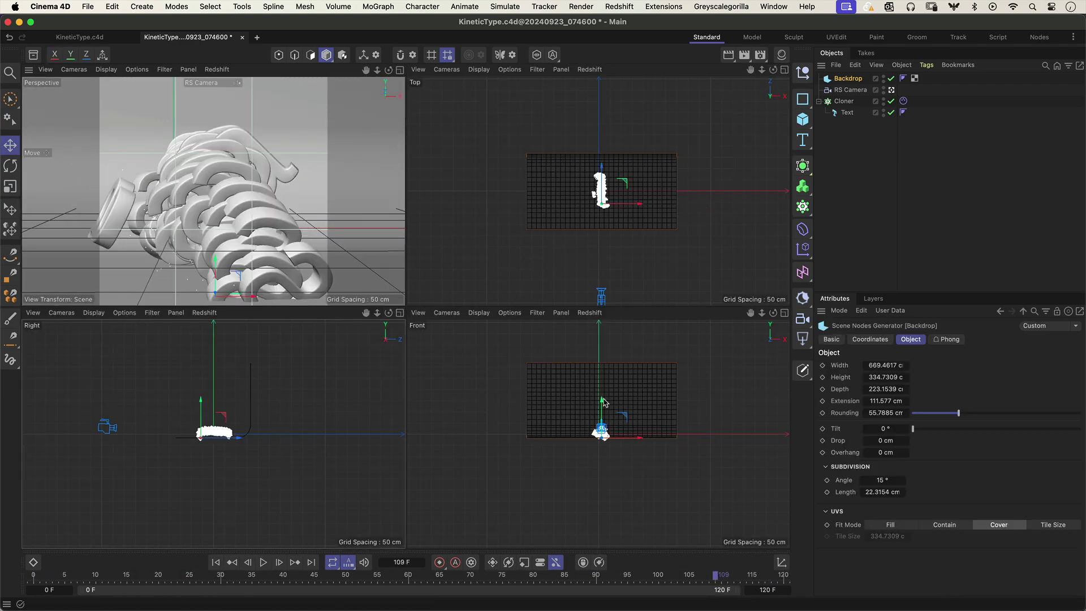
left_click(220, 450)
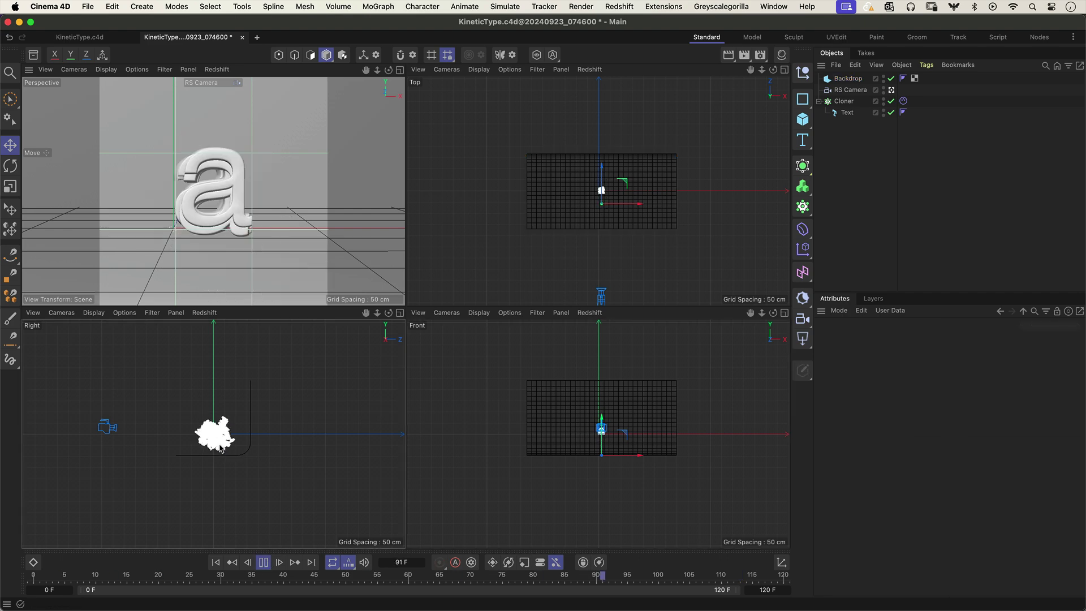
left_click(381, 117)
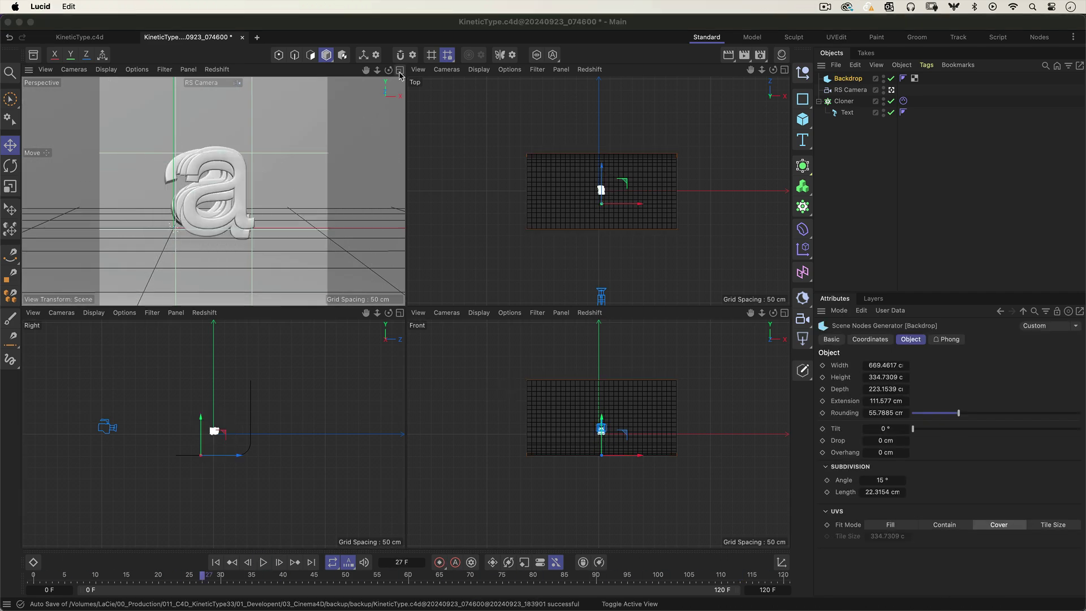
Step: Create a material named Letters, make its base colour light grey, and apply it to the Cloner
middle_click(384, 102)
left_click(781, 57)
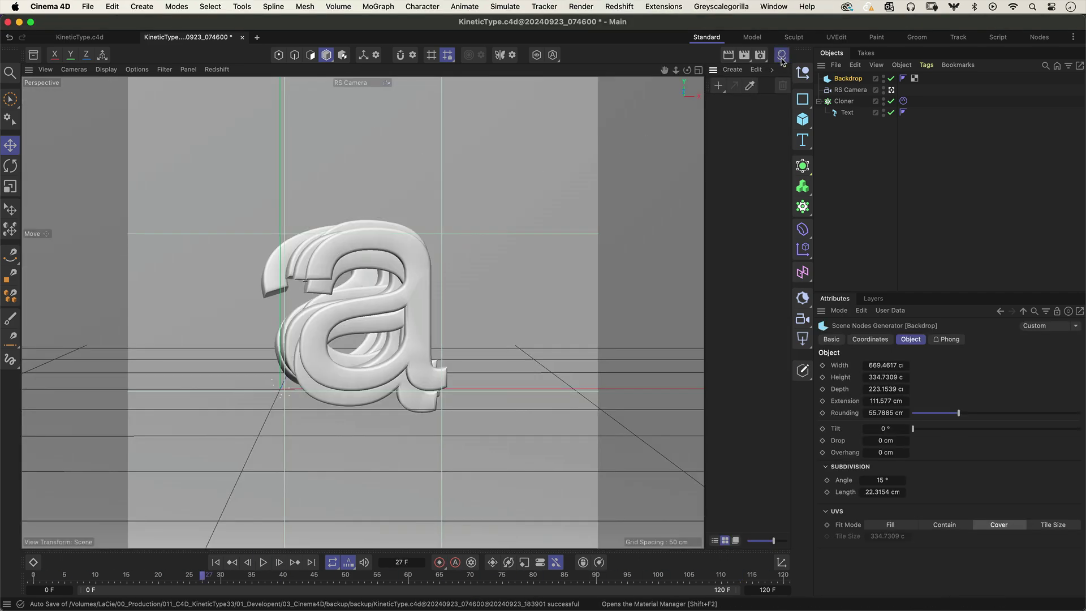
double_click(733, 136)
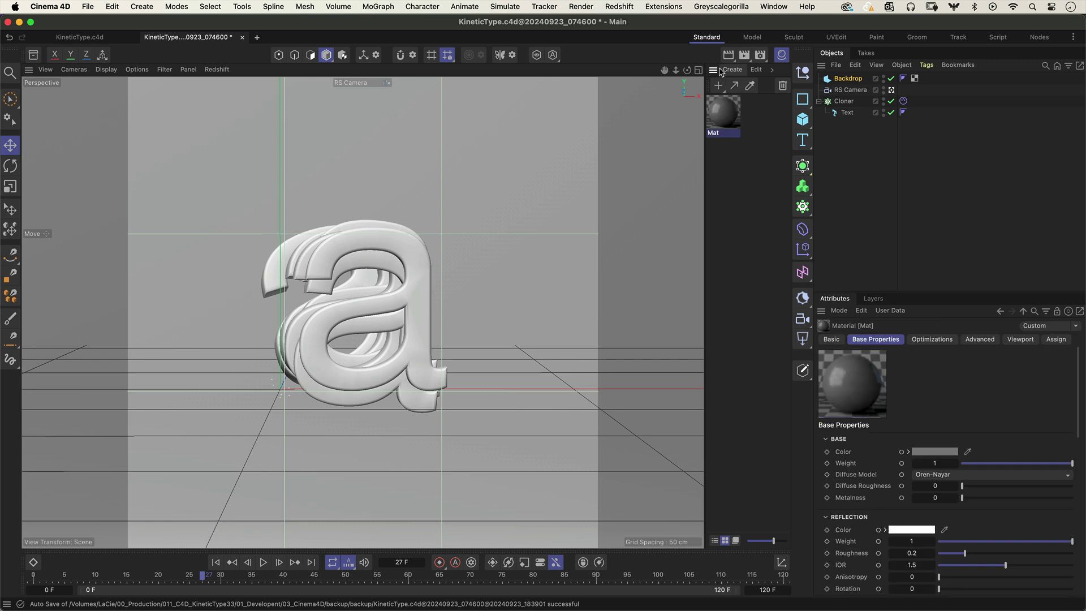
double_click(722, 132)
type("Letters")
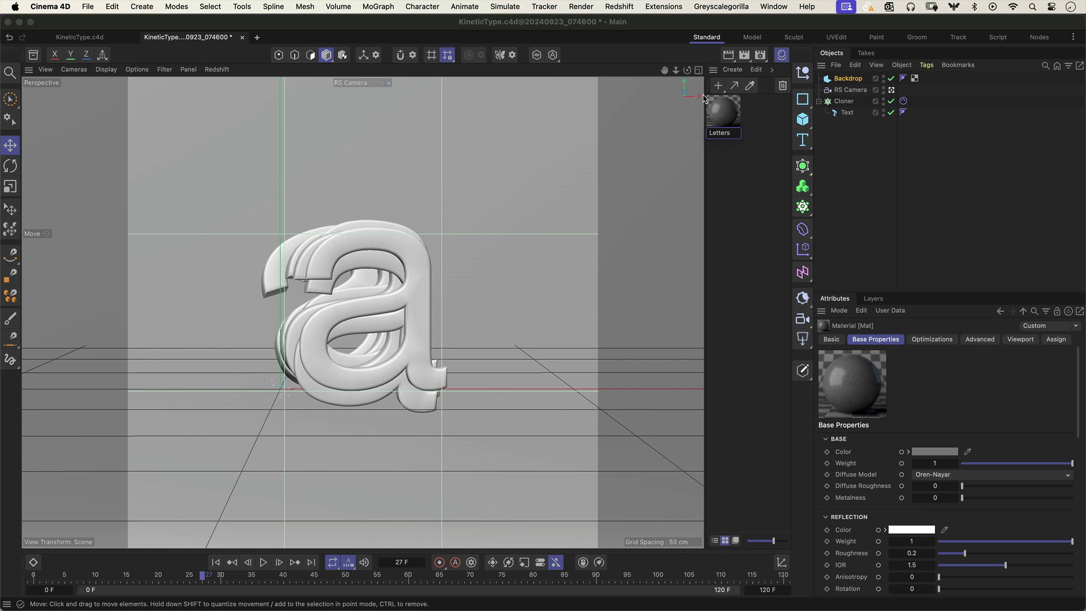
key("Return")
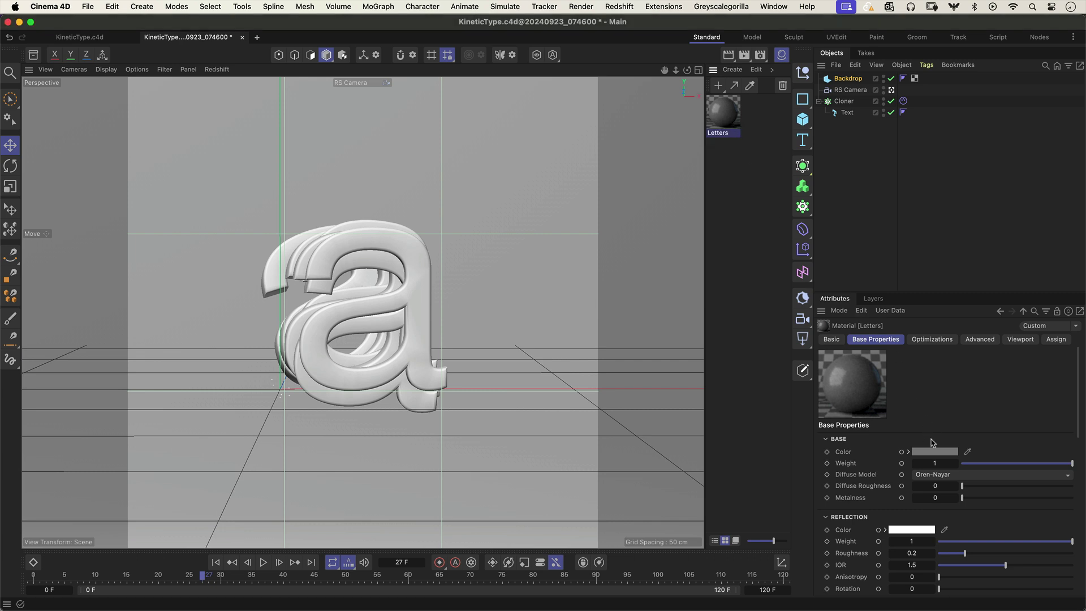
left_click(932, 453)
left_click_drag(822, 563, 802, 518)
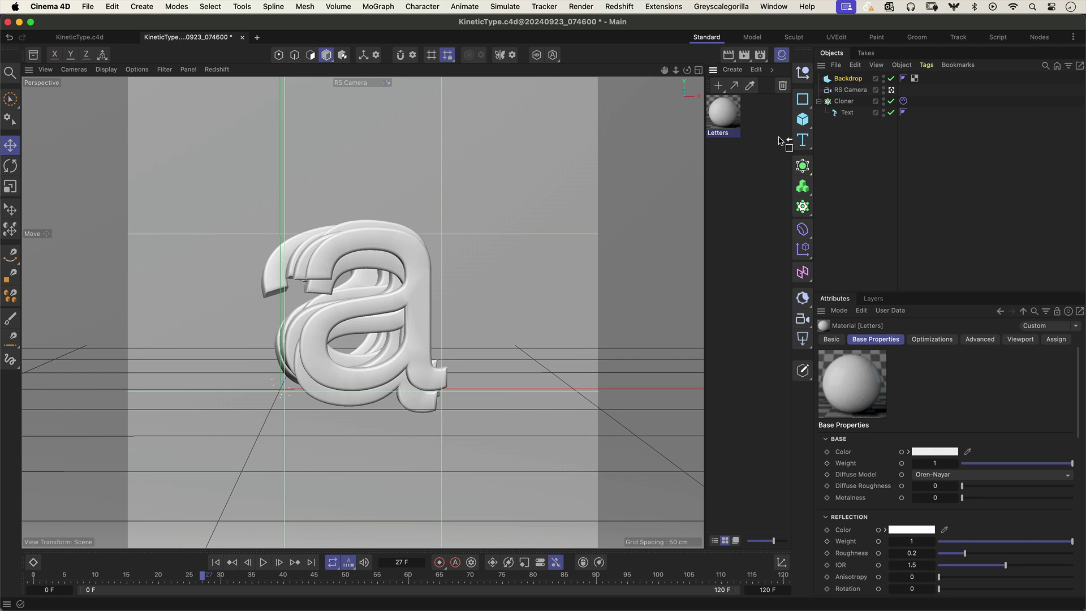
left_click_drag(846, 102, 847, 102)
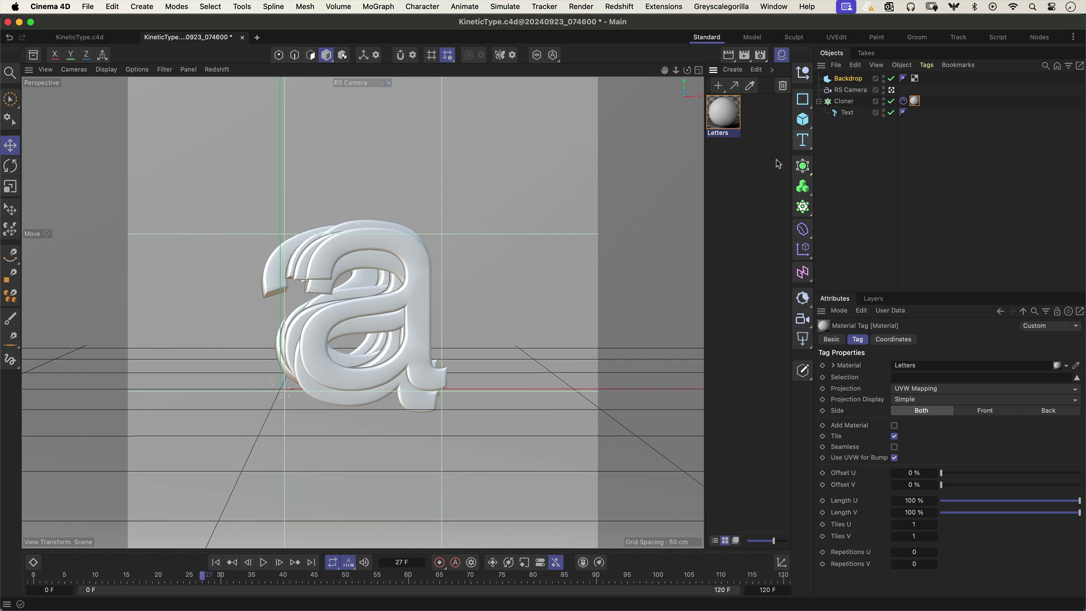
Step: Create a material named Background, darken its base colour to near black, and apply it to the Backdrop
double_click(751, 169)
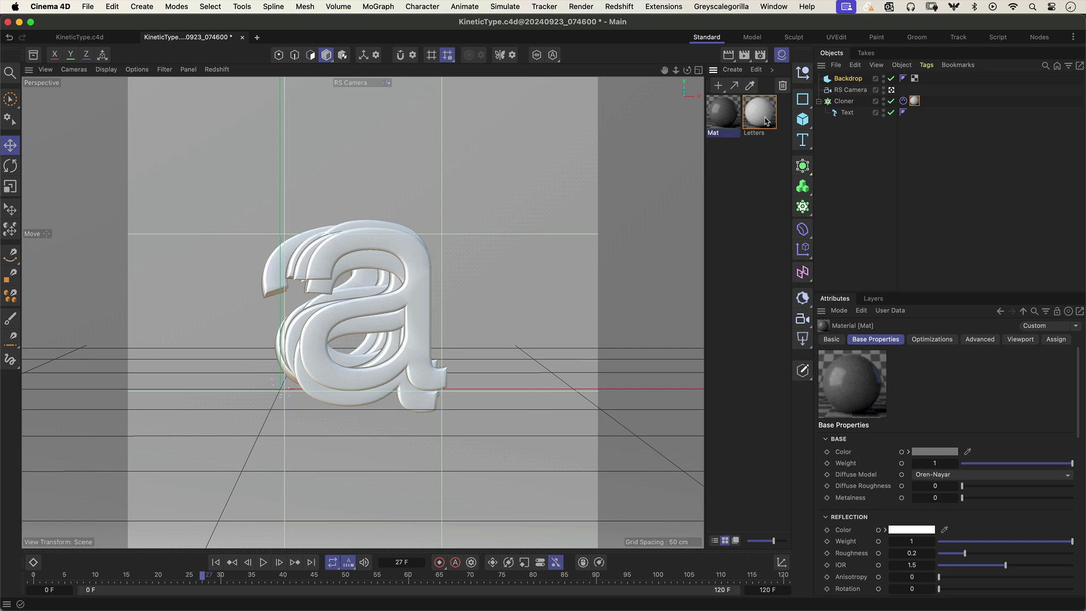
double_click(716, 133)
type("Backgrou")
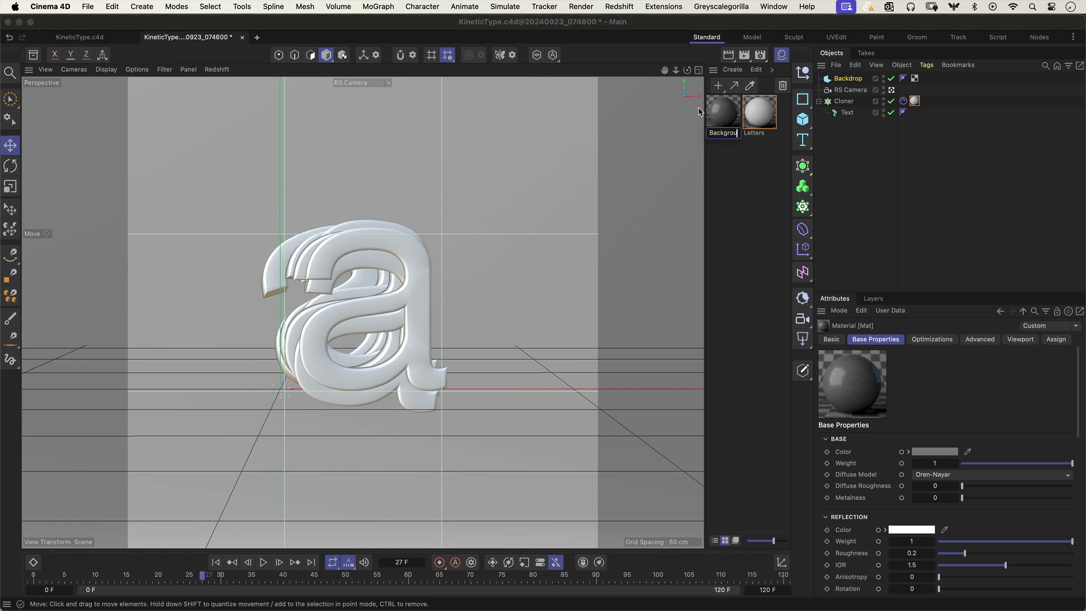
key("Return")
double_click(722, 112)
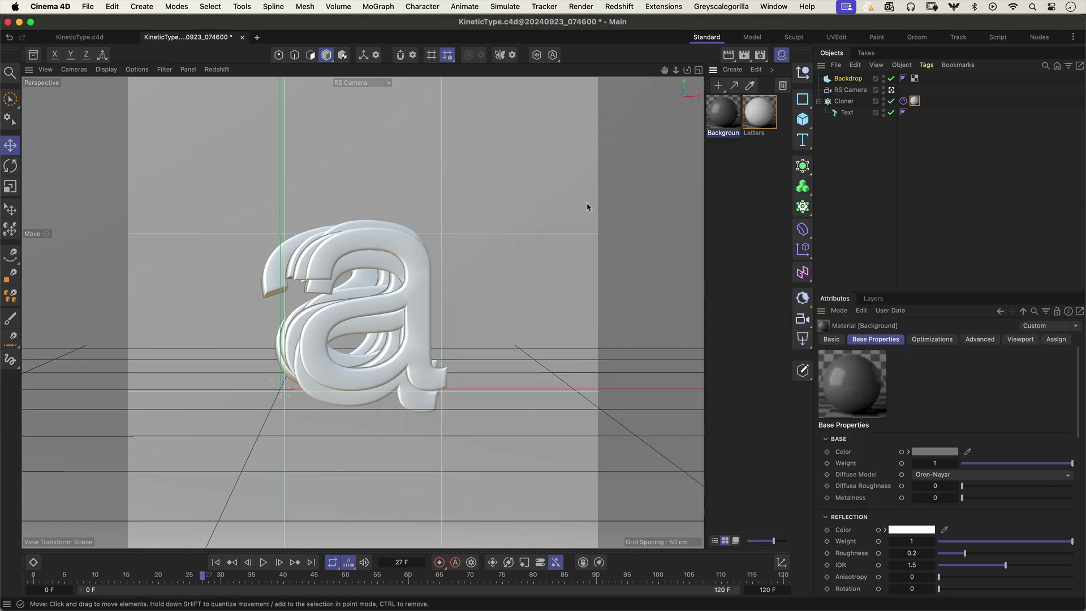
left_click(929, 452)
left_click_drag(819, 566, 819, 577)
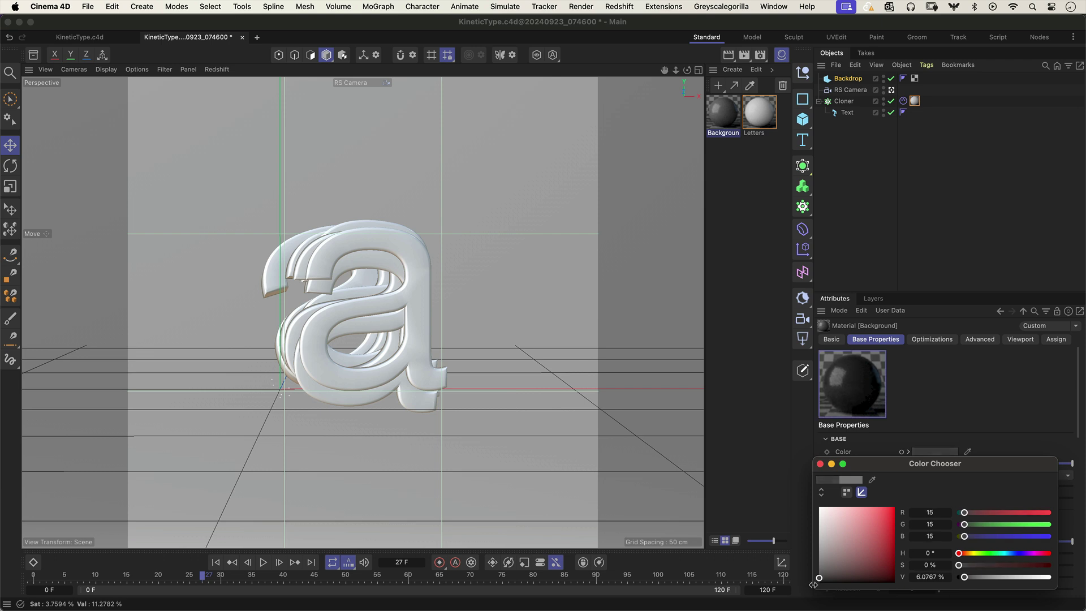
left_click(819, 464)
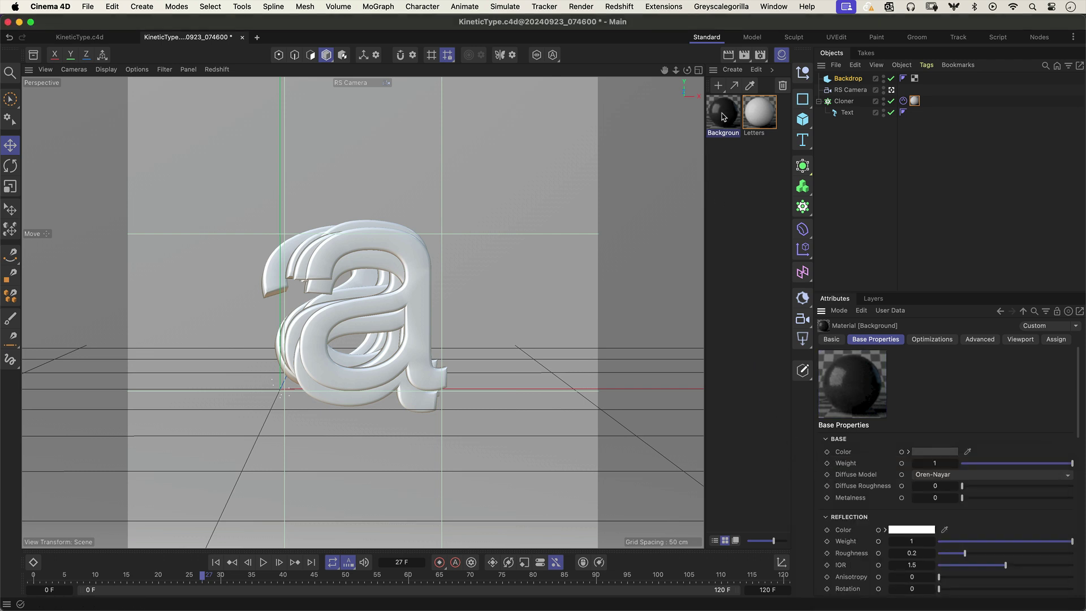
left_click_drag(845, 78, 843, 77)
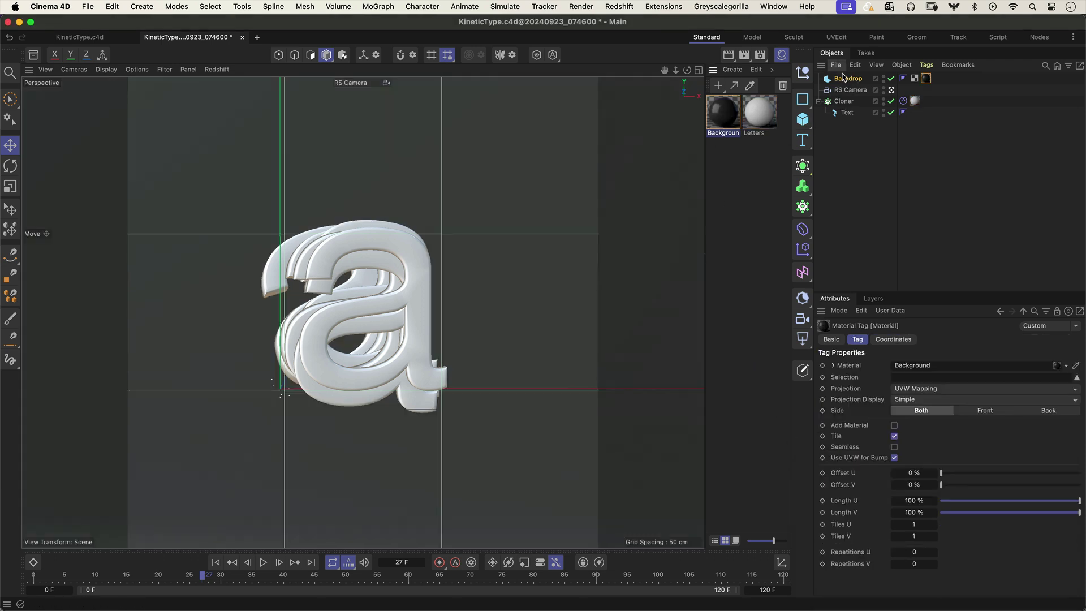
left_click(855, 169)
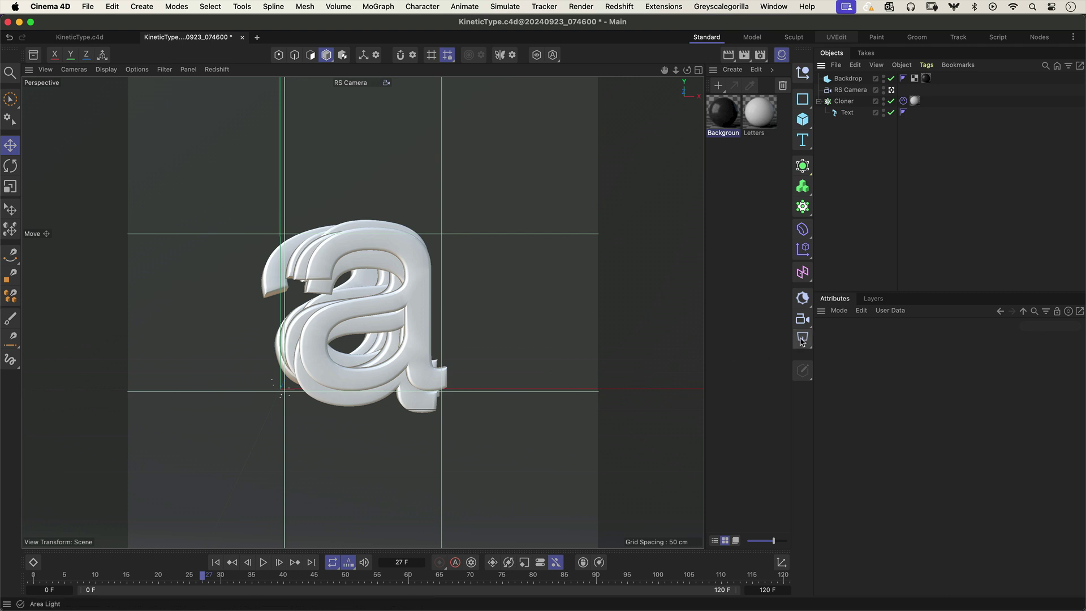
Step: Add an RS Area Light, raise it above the letters, and tilt it toward them
left_click(801, 341)
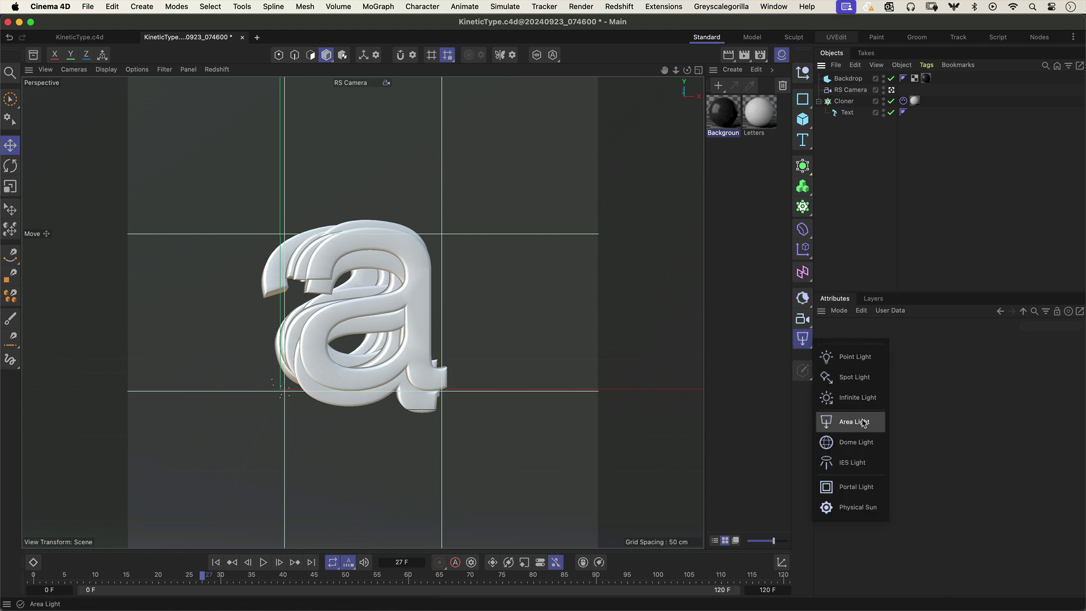
left_click(855, 422)
left_click(698, 70)
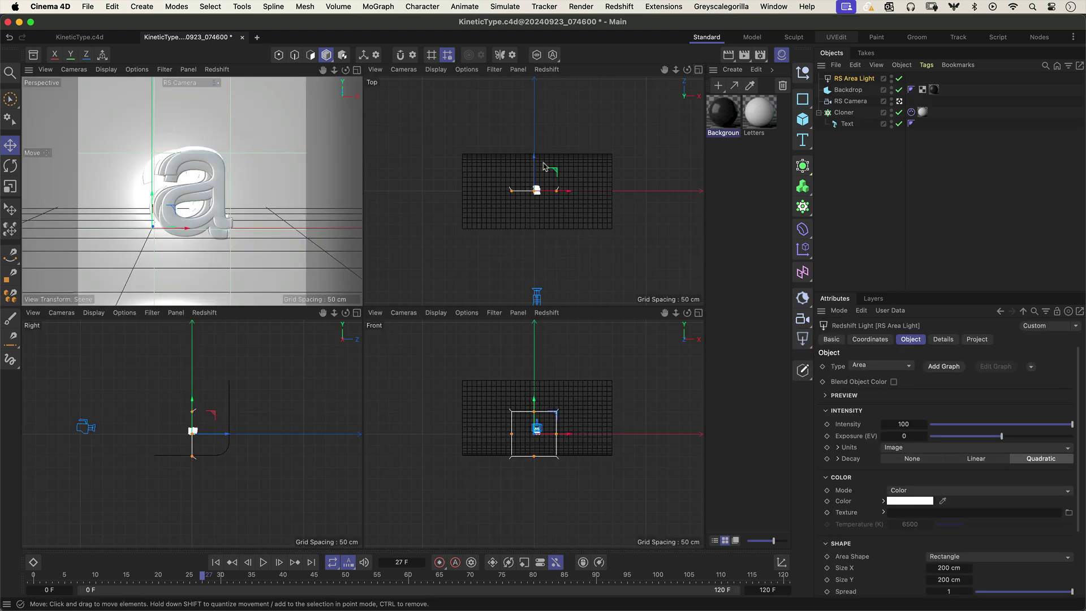
mouse_move(210, 400)
left_mouse_down()
mouse_move(209, 365)
mouse_move(192, 421)
mouse_move(213, 373)
left_mouse_up()
key("r")
key("e")
key("w")
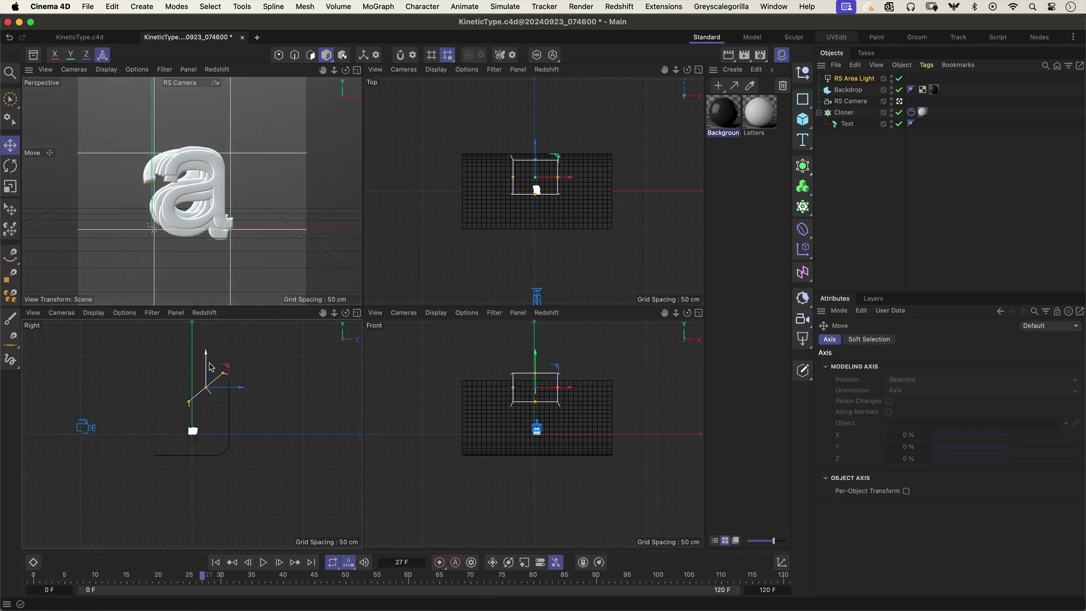
Step: Open the Redshift render preview, shrink the light slightly, and set its intensity to 50
left_click(619, 6)
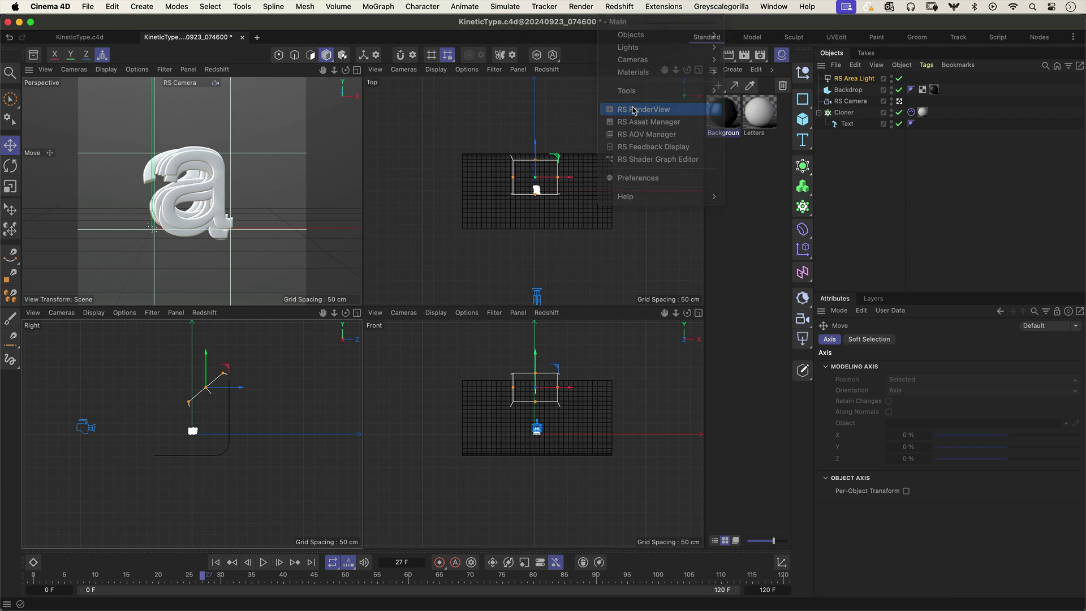
left_click(654, 107)
key("t")
left_click_drag(604, 149, 560, 183)
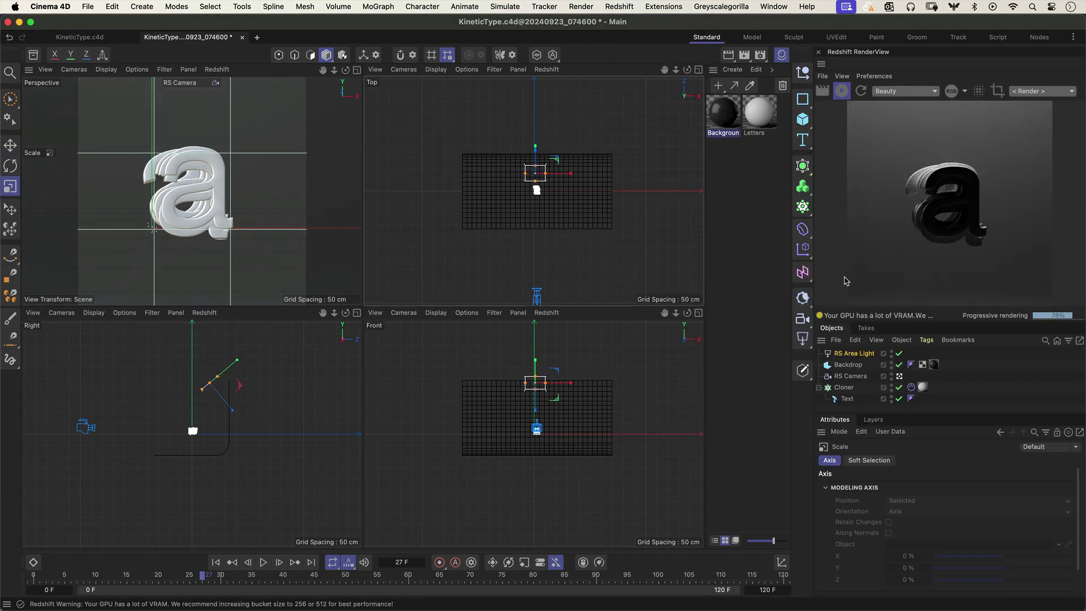
left_click(853, 353)
key("Return")
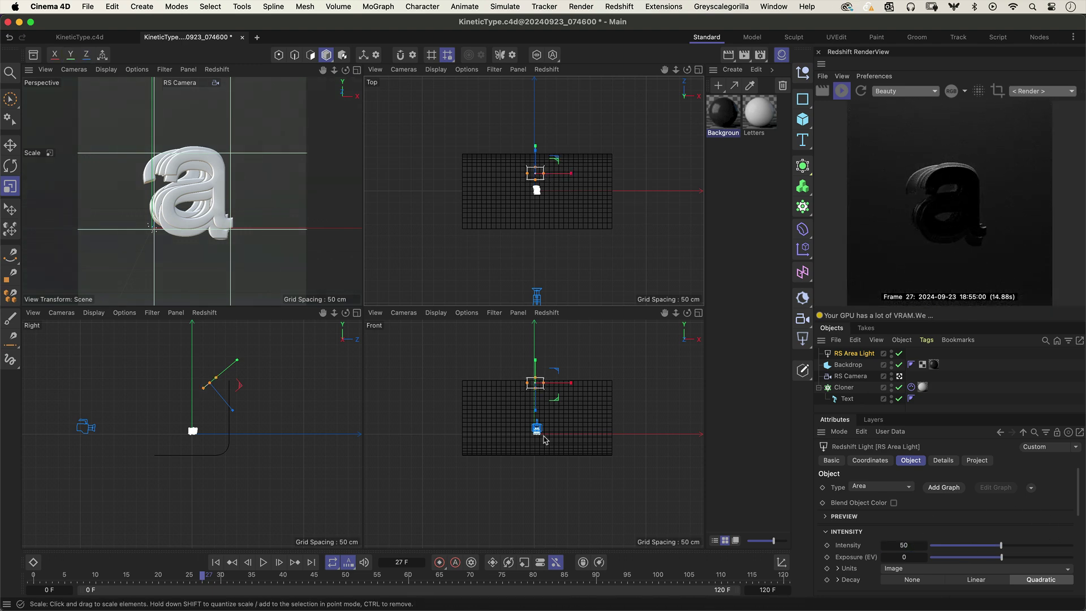
Step: Duplicate the area light and move the copy up and to the left
left_click(802, 338)
left_click(857, 386)
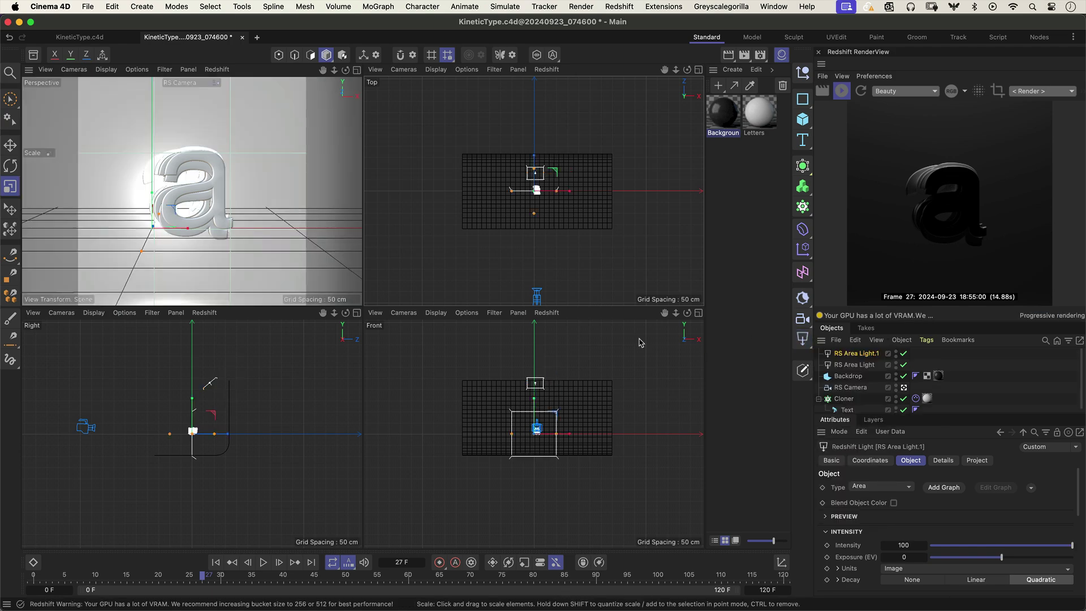
key("e")
mouse_move(553, 415)
left_mouse_down()
mouse_move(527, 406)
mouse_move(523, 422)
left_mouse_up()
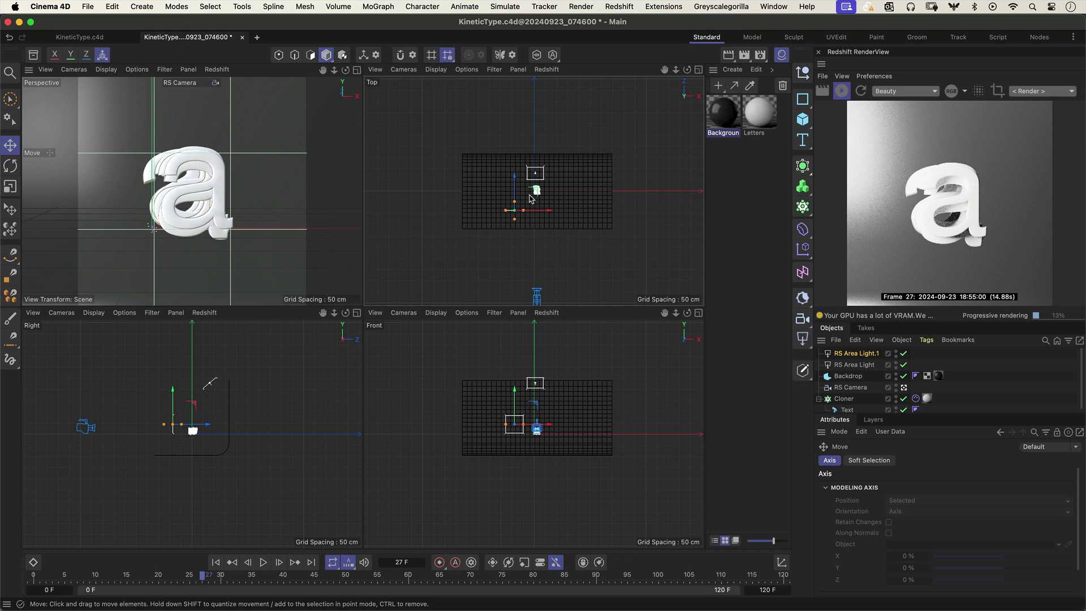
Step: Add a Target tag to the new area light with Cloner as its target object
left_click(853, 357)
right_click(857, 358)
mouse_move(895, 117)
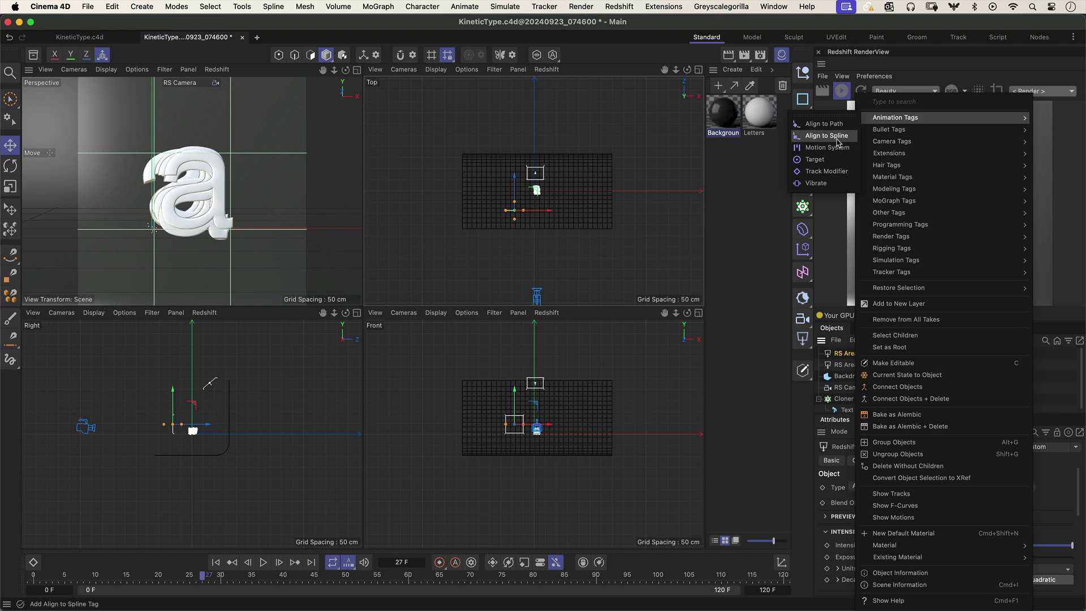
left_click(831, 159)
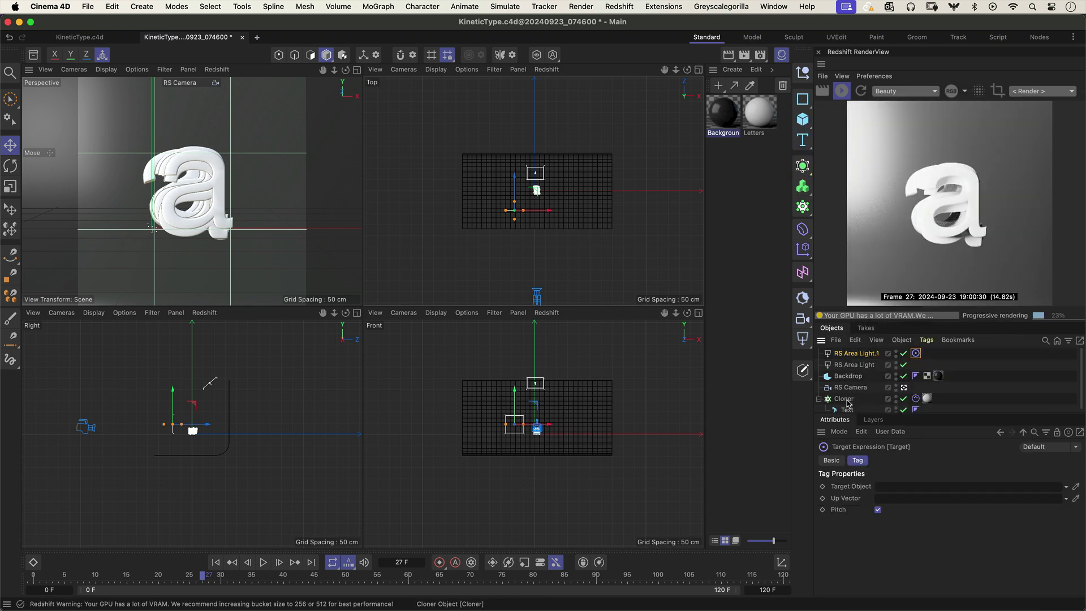
left_click_drag(884, 489, 886, 489)
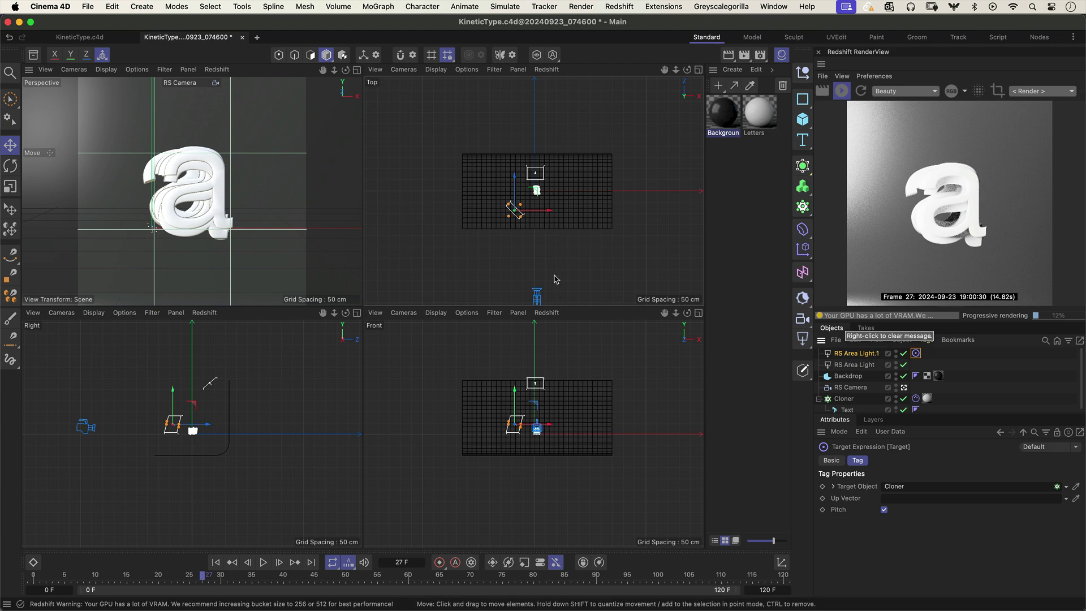
Step: Place the light beside the letters, shrink it, and set its intensity to 50
left_click_drag(536, 202, 530, 186)
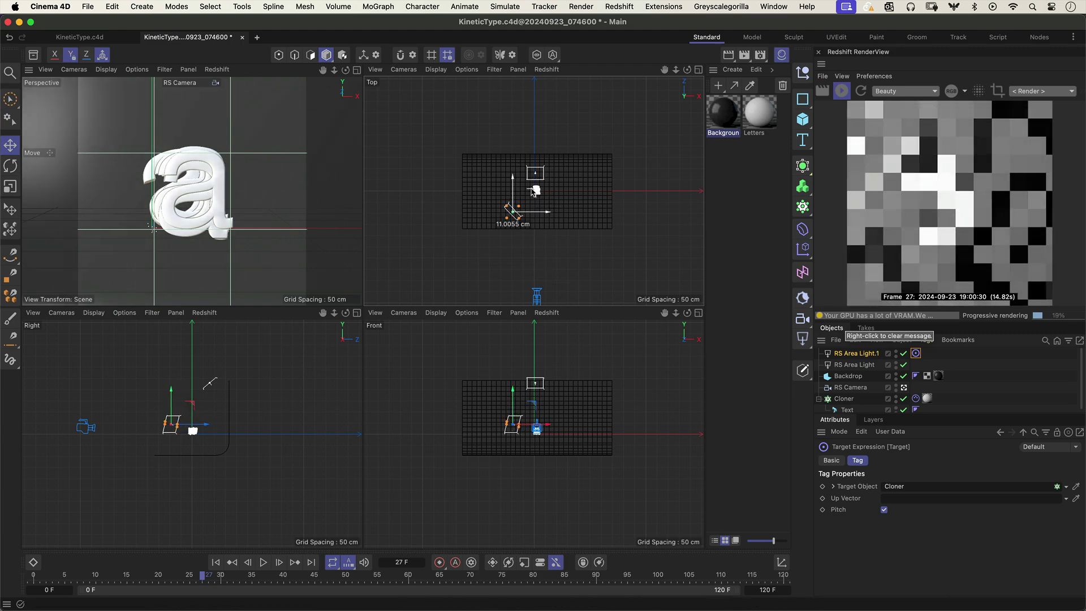
key("t")
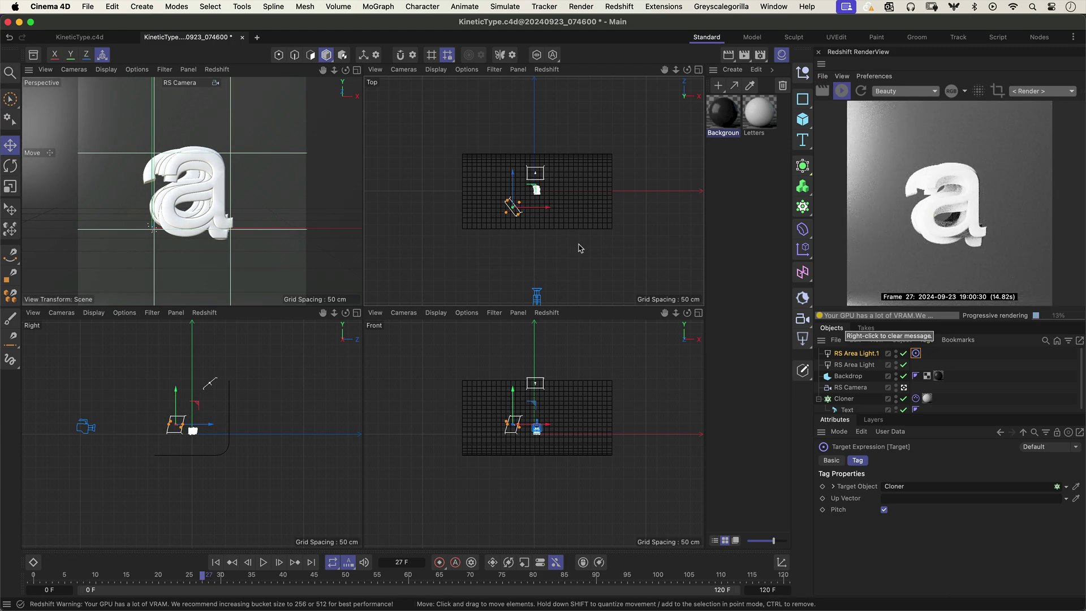
left_click_drag(577, 174, 507, 190)
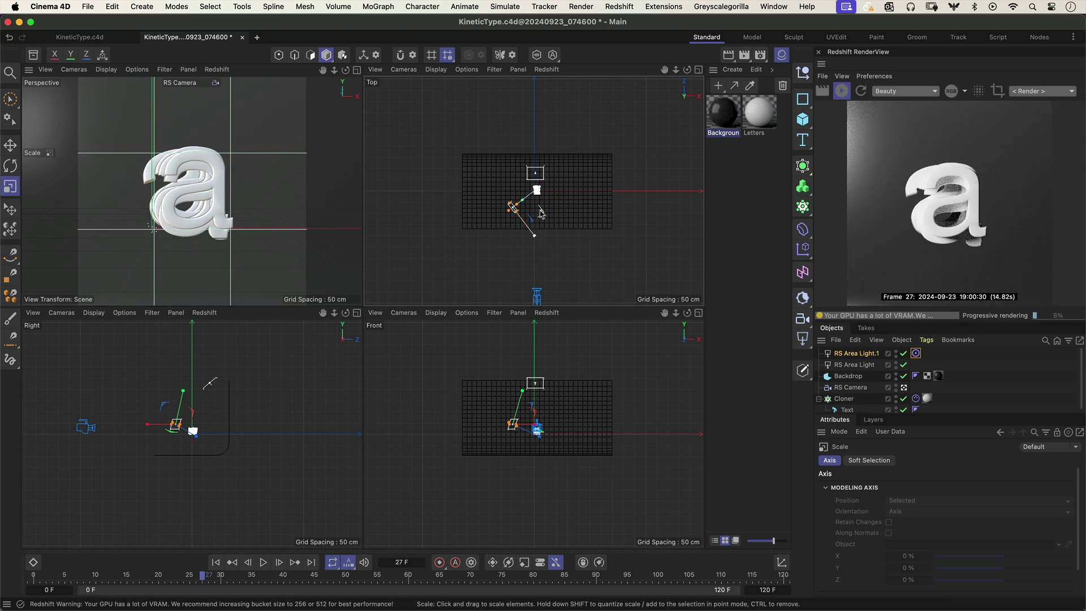
left_click(855, 353)
type("50")
key("Return")
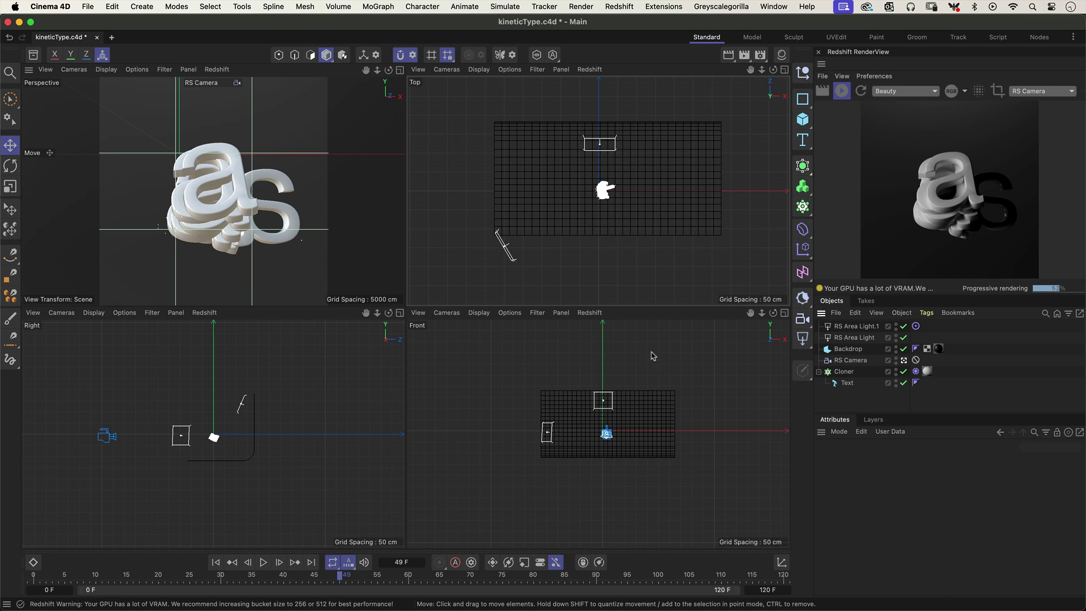
Step: Add a Plane, then rotate, scale and snap it into place near the letters
left_click(803, 119)
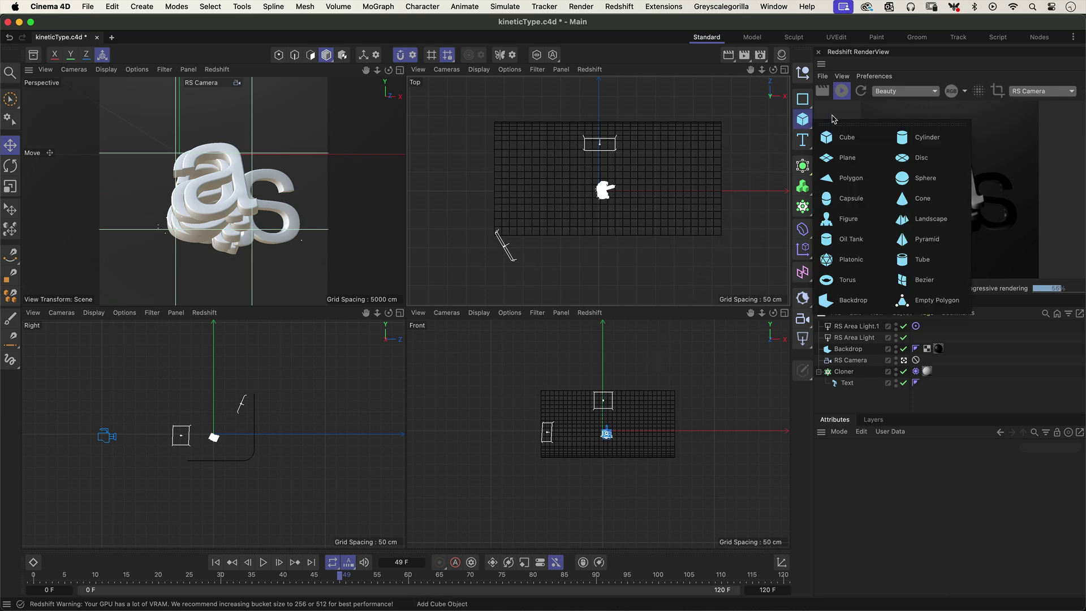
left_click(846, 162)
left_click_drag(635, 202, 733, 180)
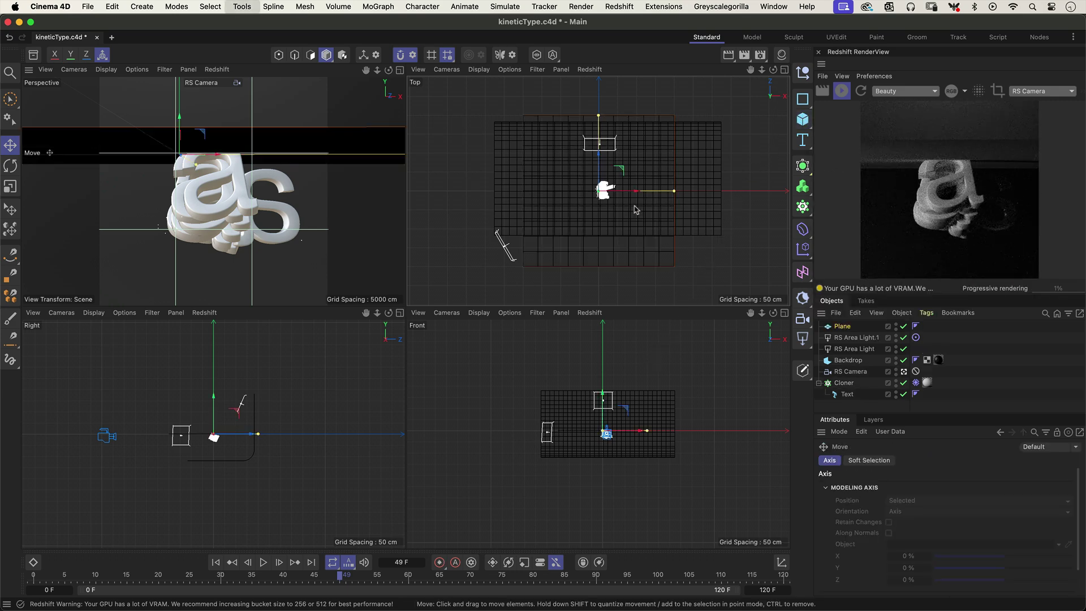
key("r")
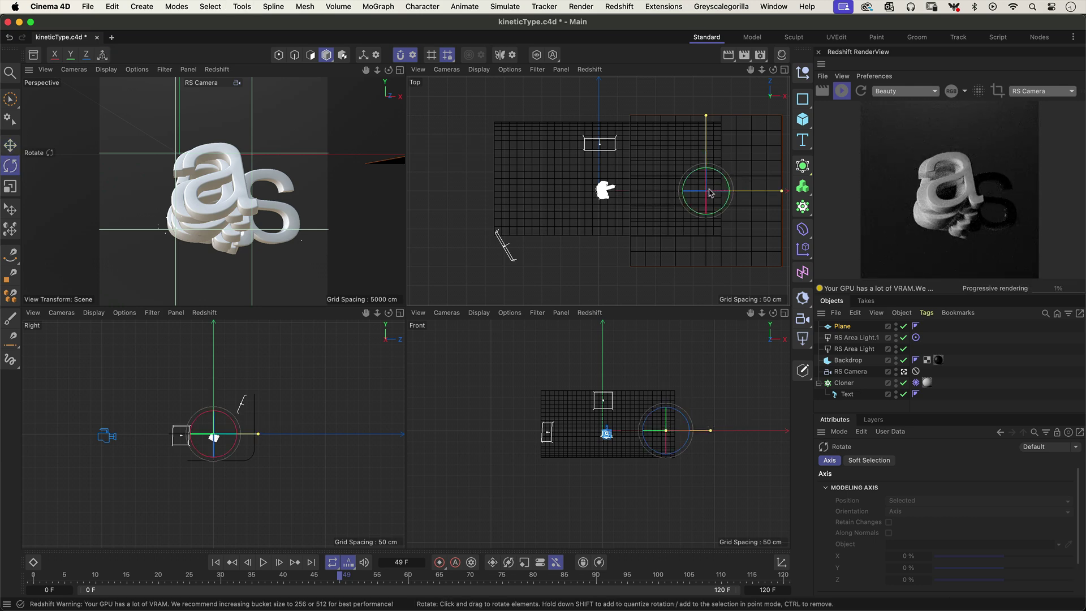
mouse_move(733, 180)
left_mouse_down()
mouse_move(747, 183)
mouse_move(742, 194)
mouse_move(684, 200)
mouse_move(638, 240)
left_mouse_up()
key("e")
key("t")
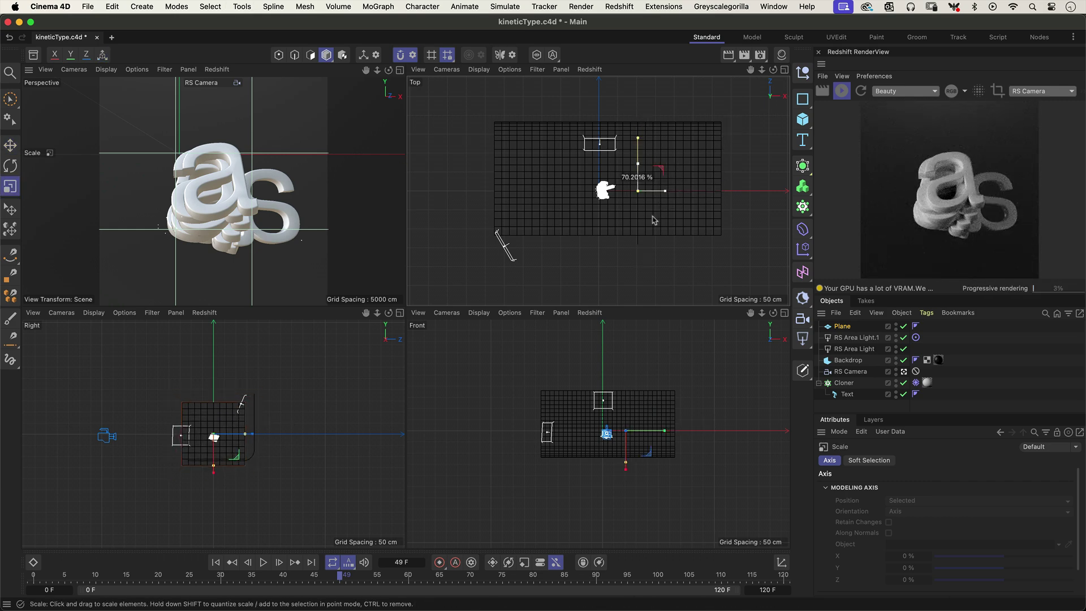
key("e")
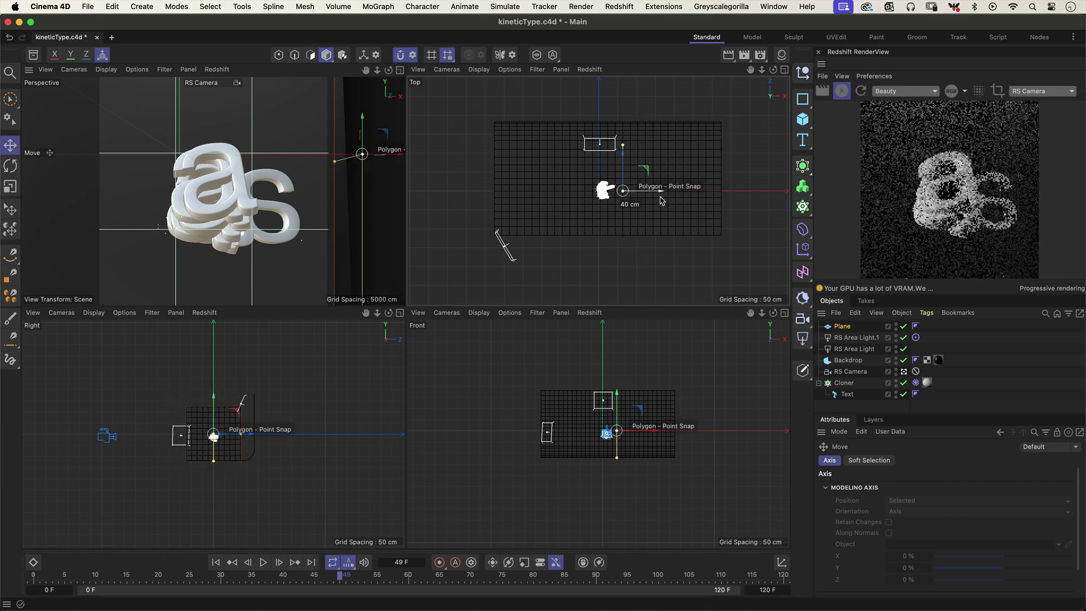
mouse_move(661, 200)
left_mouse_down()
mouse_move(671, 204)
mouse_move(643, 217)
left_mouse_up()
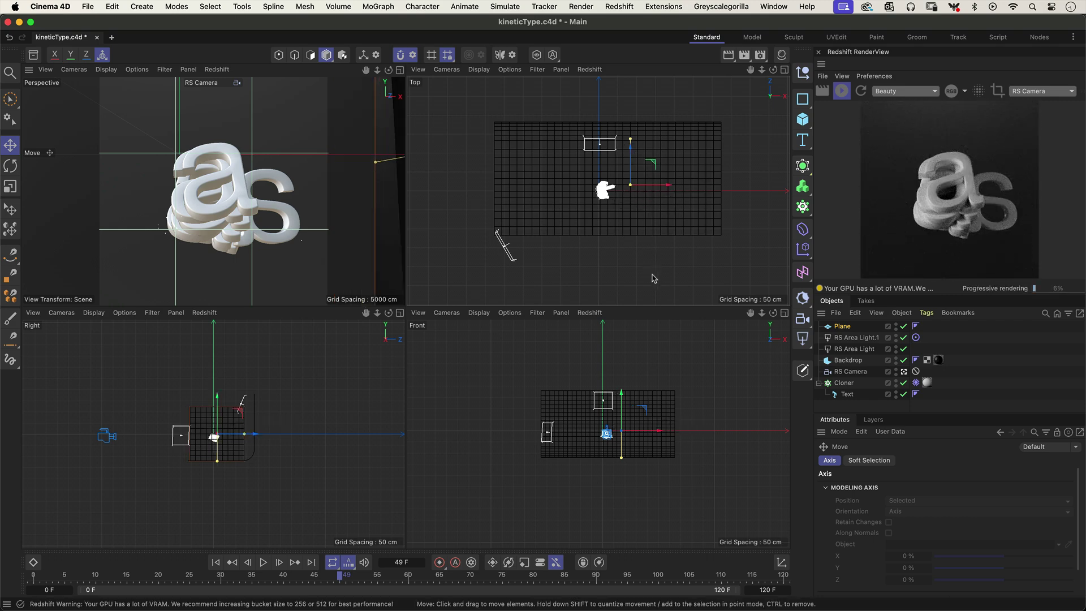
Step: Duplicate the plane as Plane.1, turn it 90°, and snap it into place
left_click_drag(639, 439, 653, 478, "ctrl")
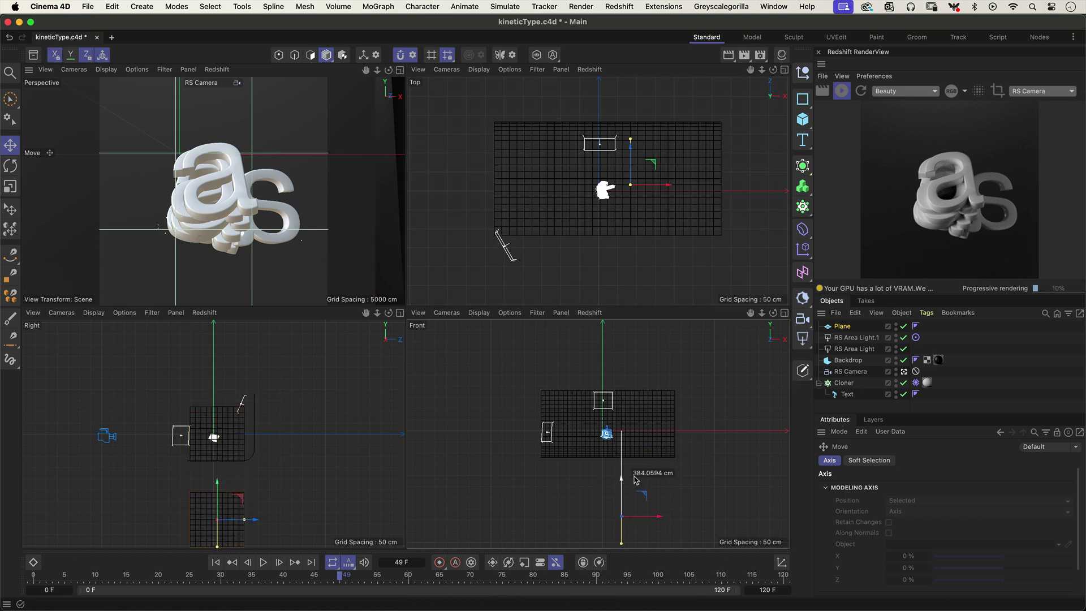
key("r")
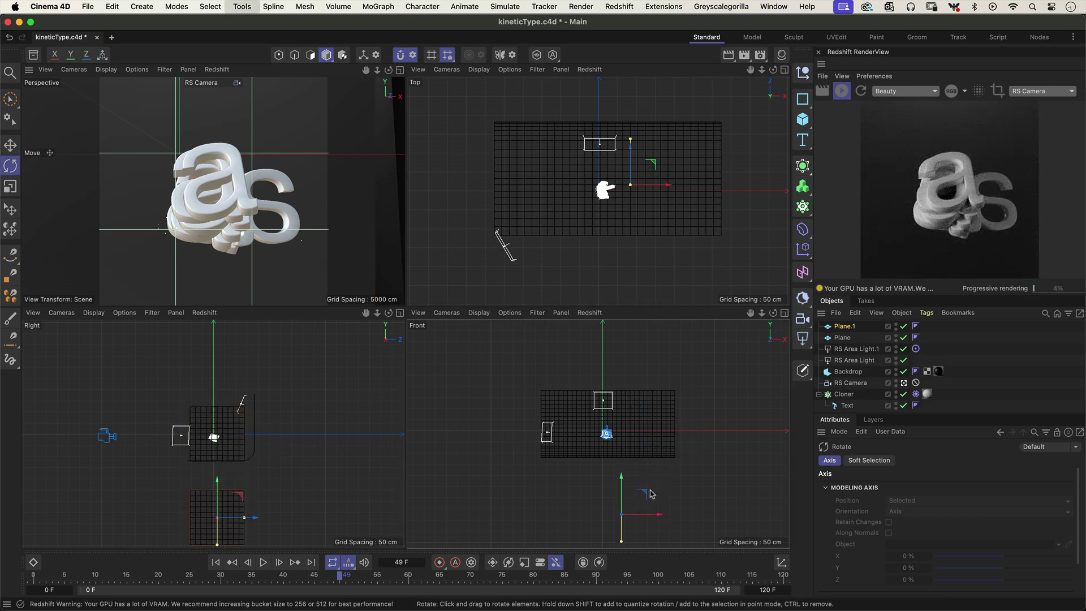
mouse_move(643, 496)
left_mouse_down()
mouse_move(650, 544)
mouse_move(627, 424)
left_mouse_up()
key("e")
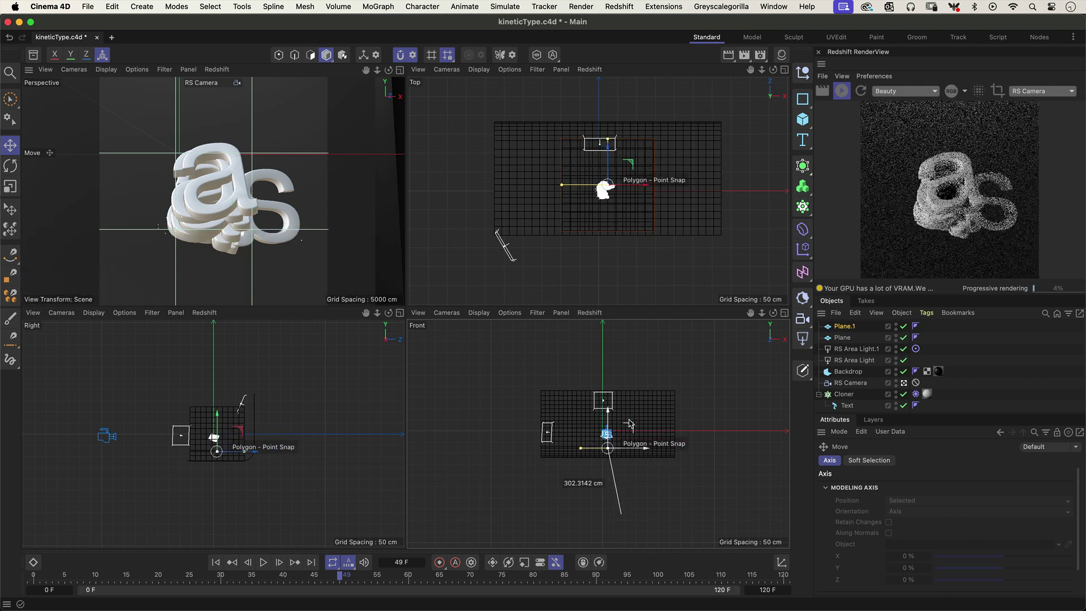
left_click_drag(627, 424, 613, 443)
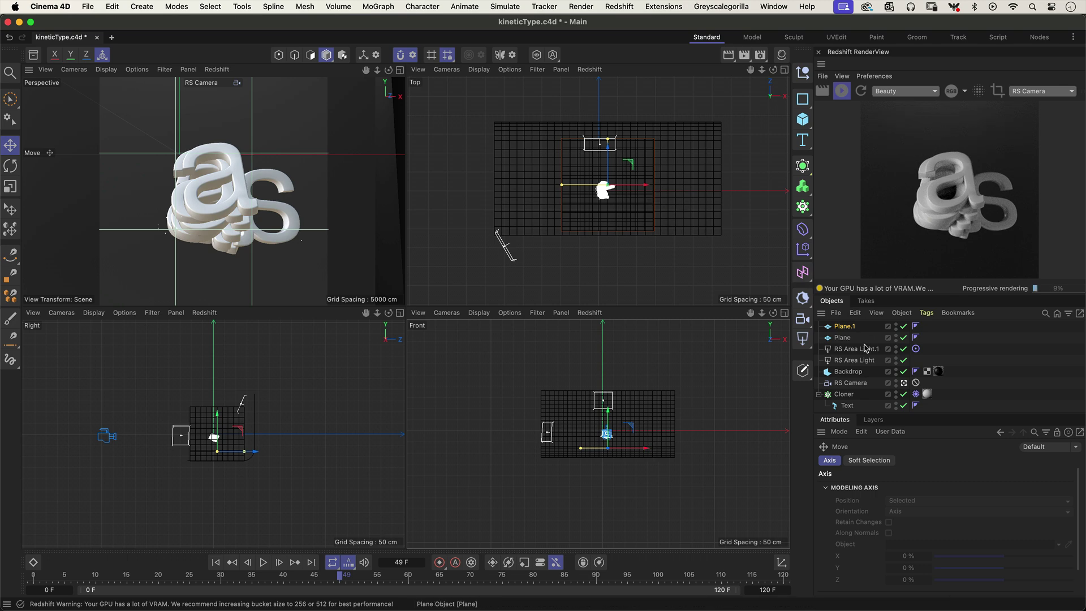
Step: Enlarge the original plane and slide it along X with snapping
left_click(848, 337)
key("t")
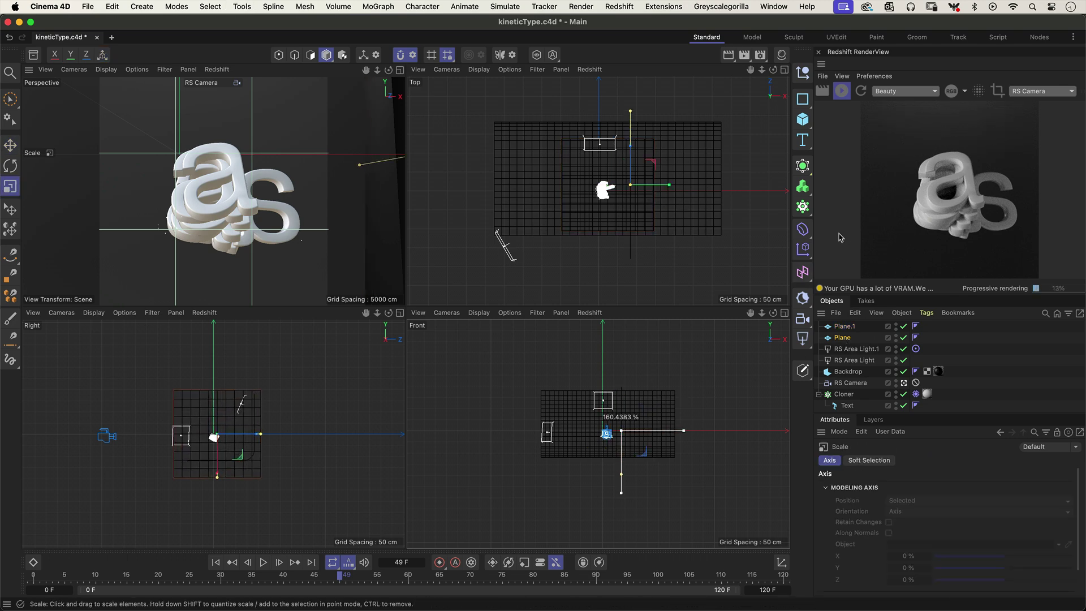
left_click_drag(839, 237, 781, 260)
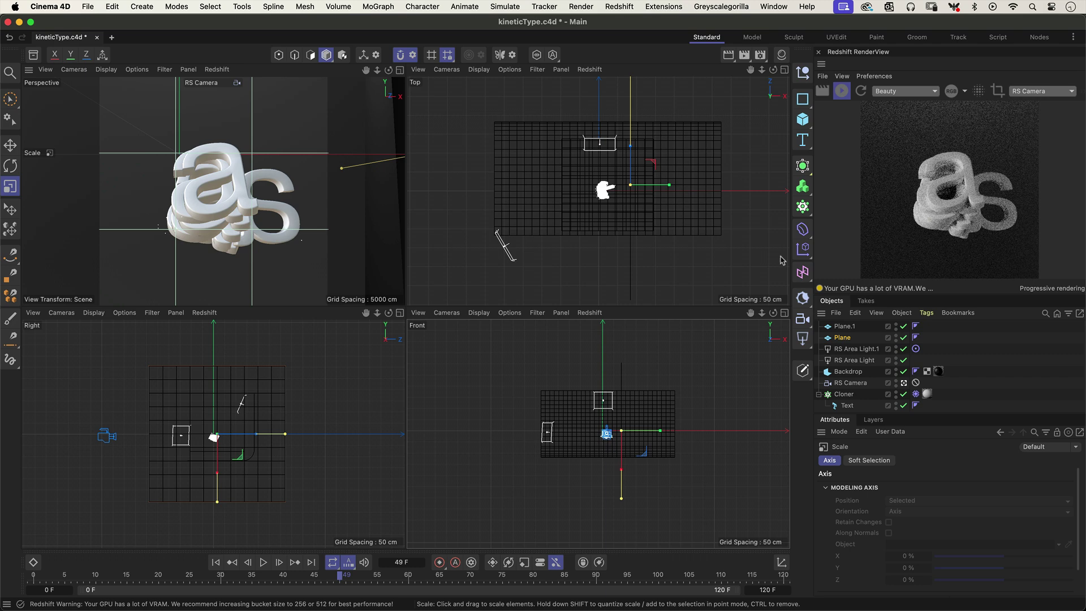
left_click_drag(666, 405, 715, 345)
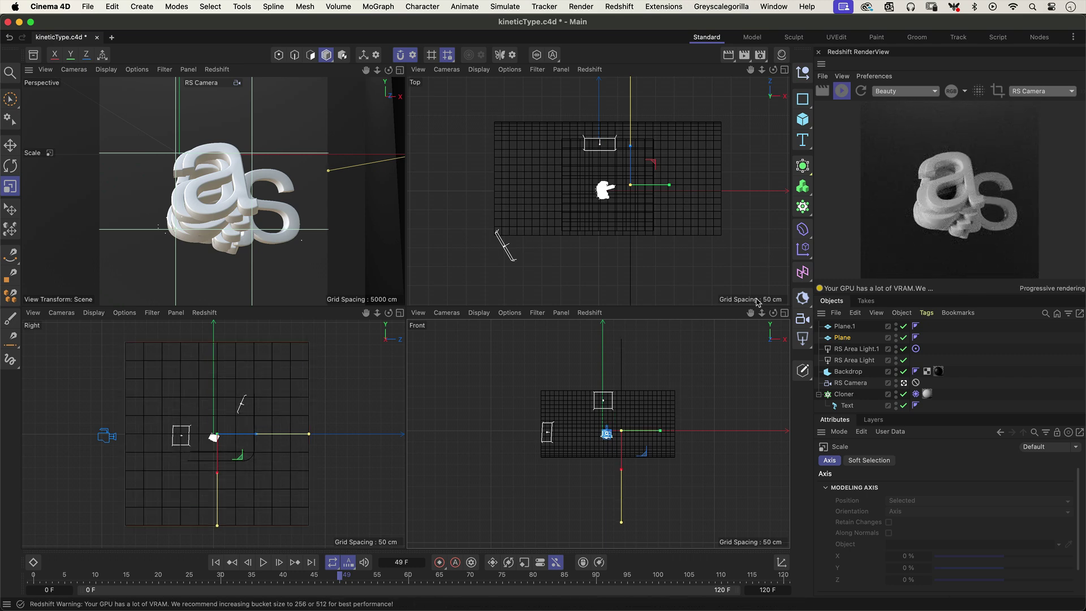
key("super+z")
key("e")
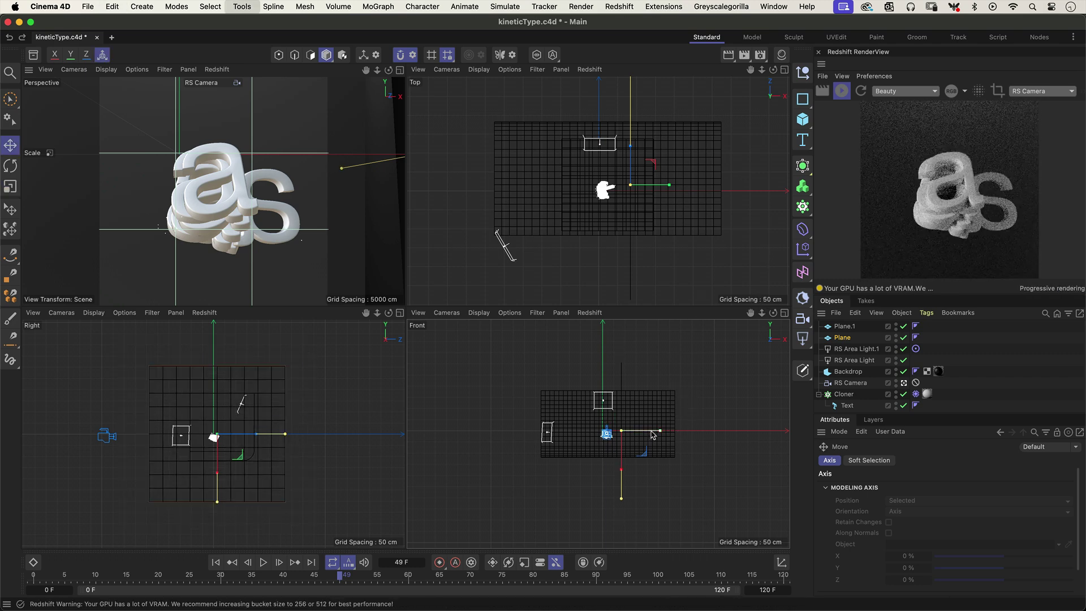
left_click_drag(658, 432, 661, 430)
Step: Nudge RS Area Light.1's intensity up to about 100.43
left_click(506, 248)
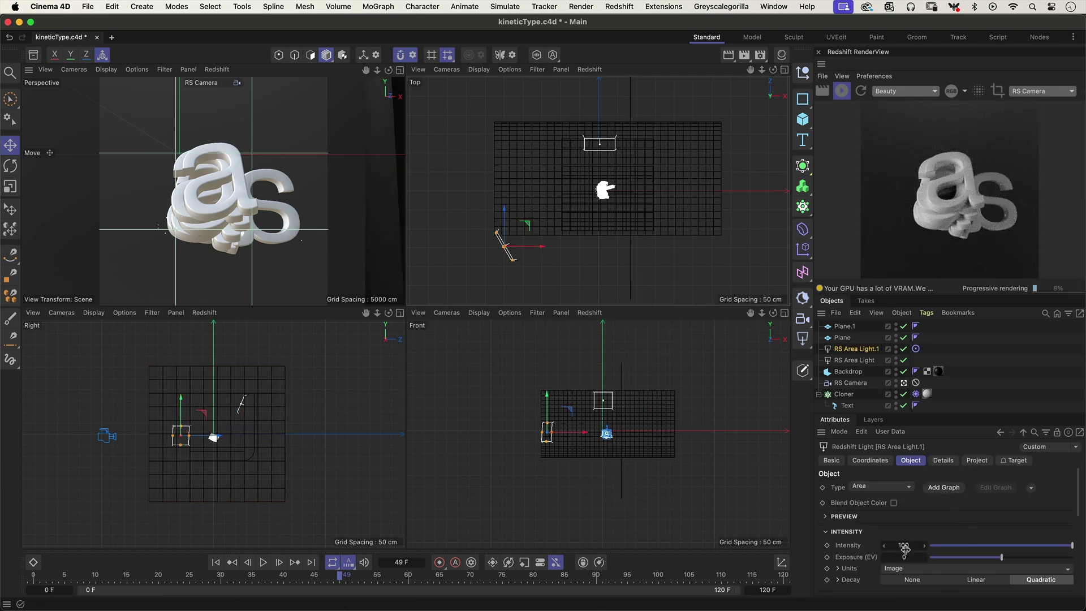
left_click_drag(904, 548, 928, 536)
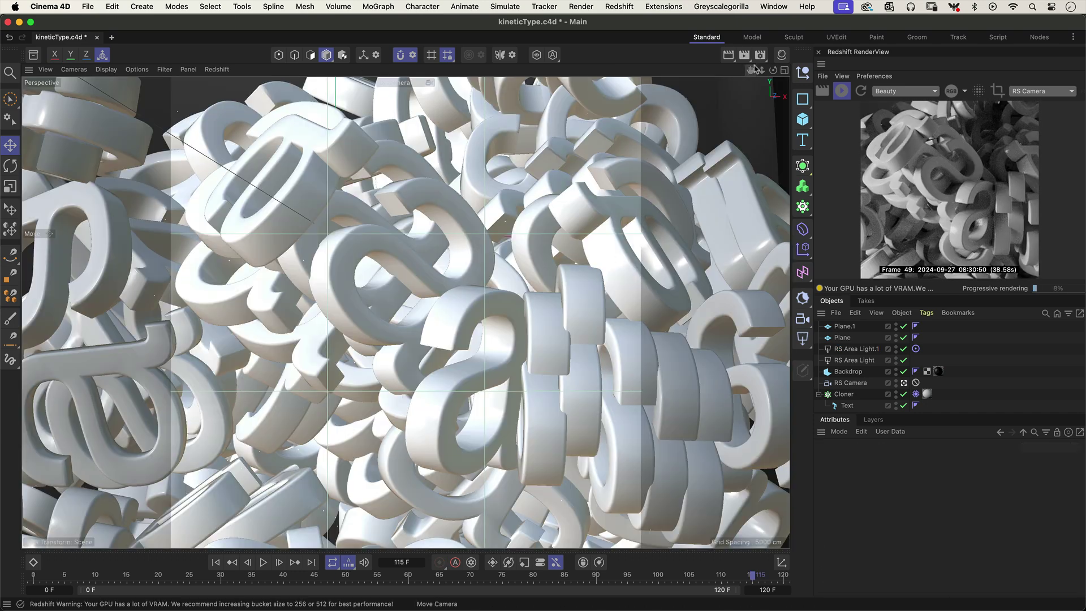
Step: Open Render Settings and confirm Redshift is the chosen renderer
left_click(760, 56)
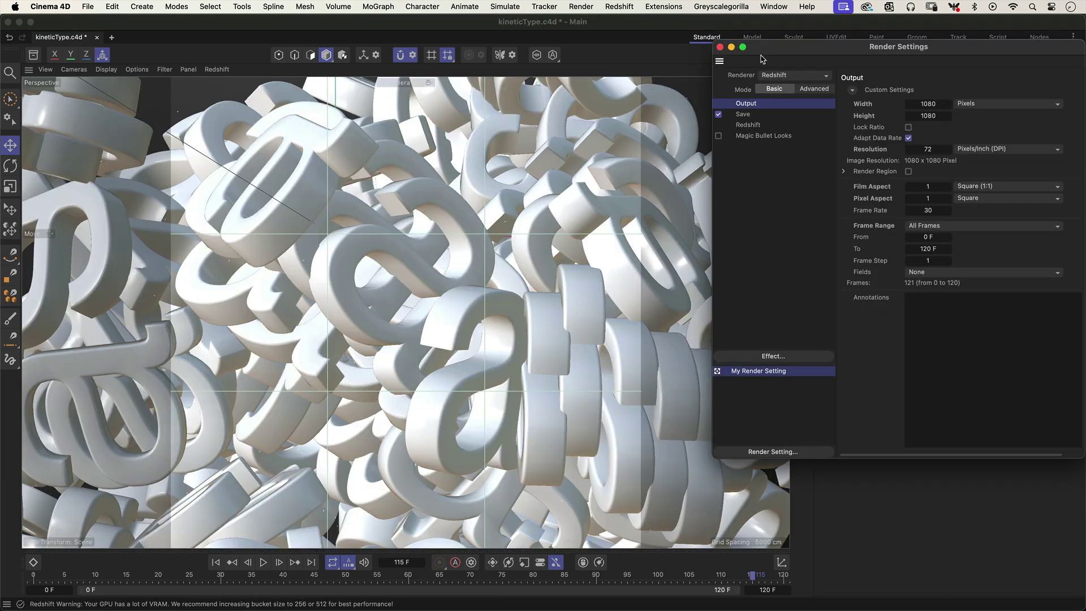
left_click_drag(783, 53, 543, 101)
left_click(556, 123)
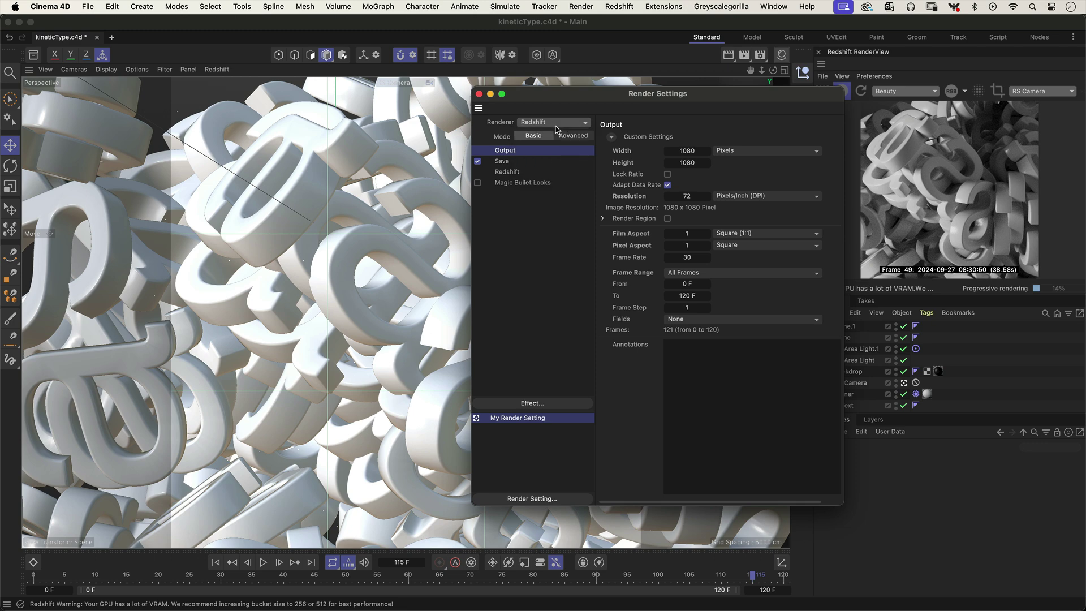
left_click(525, 172)
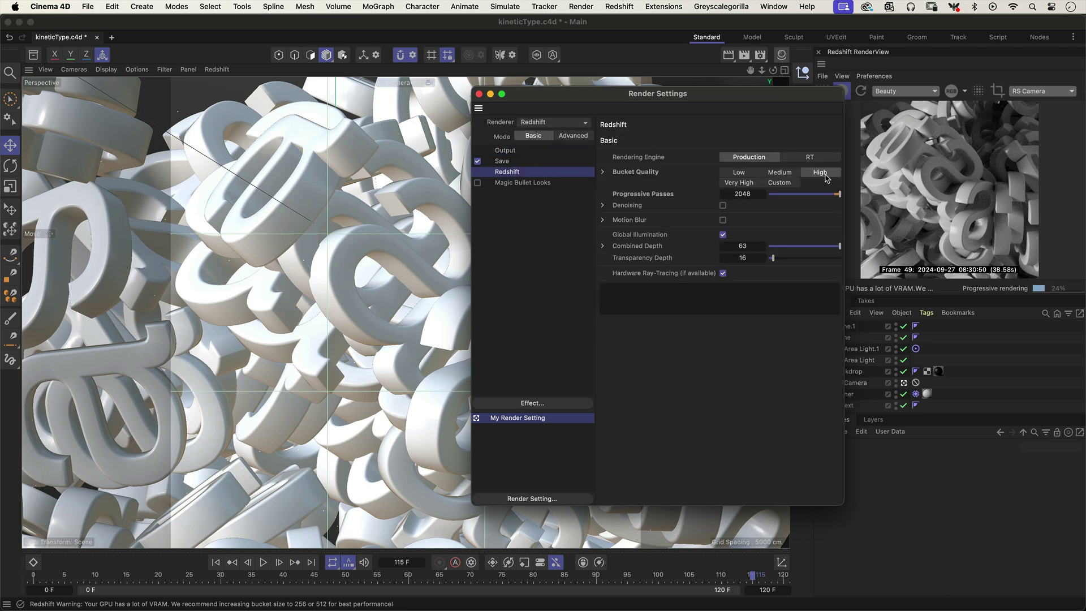
Step: Check the 1080×1080 output, keep the All Frames range, review Save options, then close
left_click(505, 152)
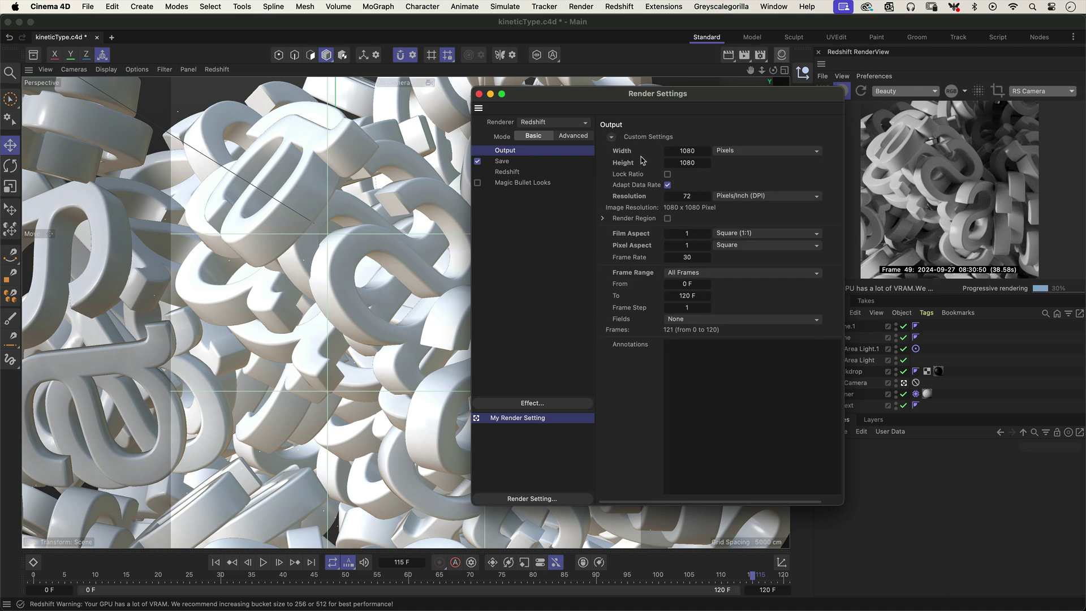
left_click(705, 273)
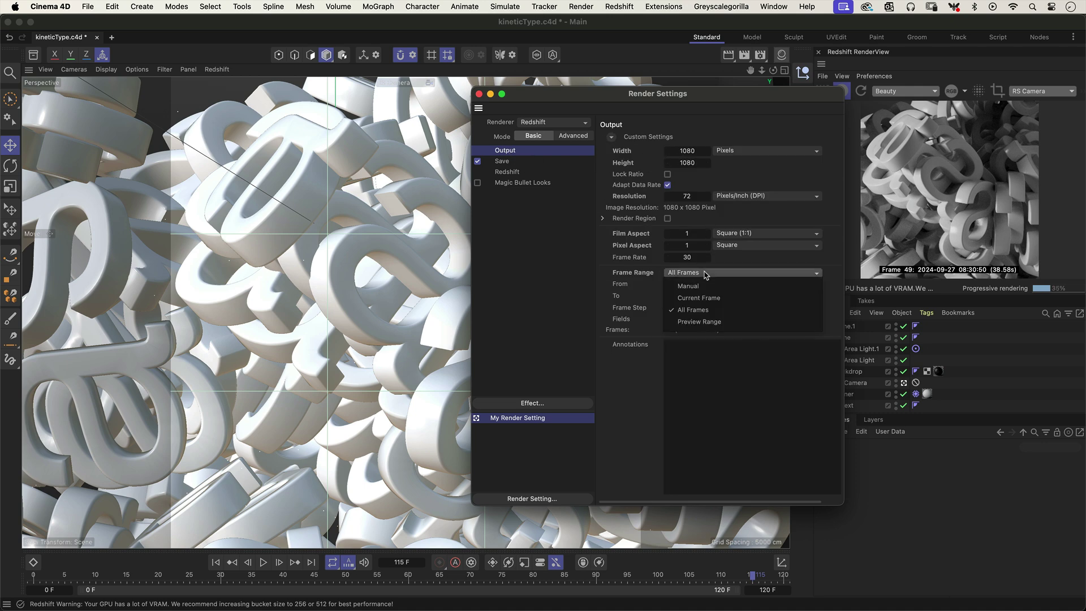
left_click(704, 311)
left_click(525, 162)
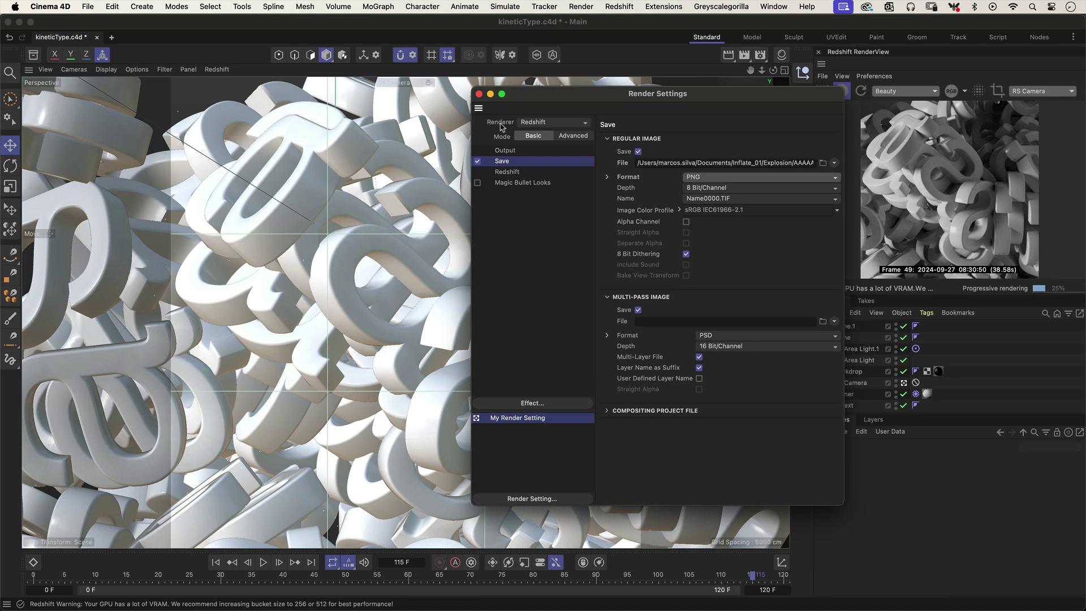
left_click(479, 94)
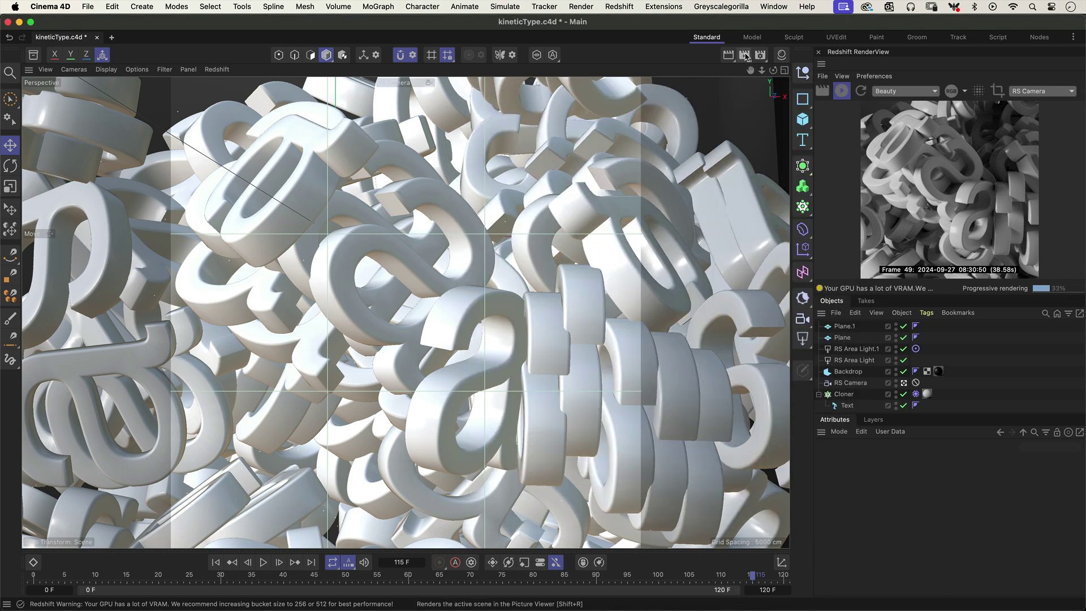
Step: Render the letter animation to the Picture Viewer and move its window aside
left_click(746, 56)
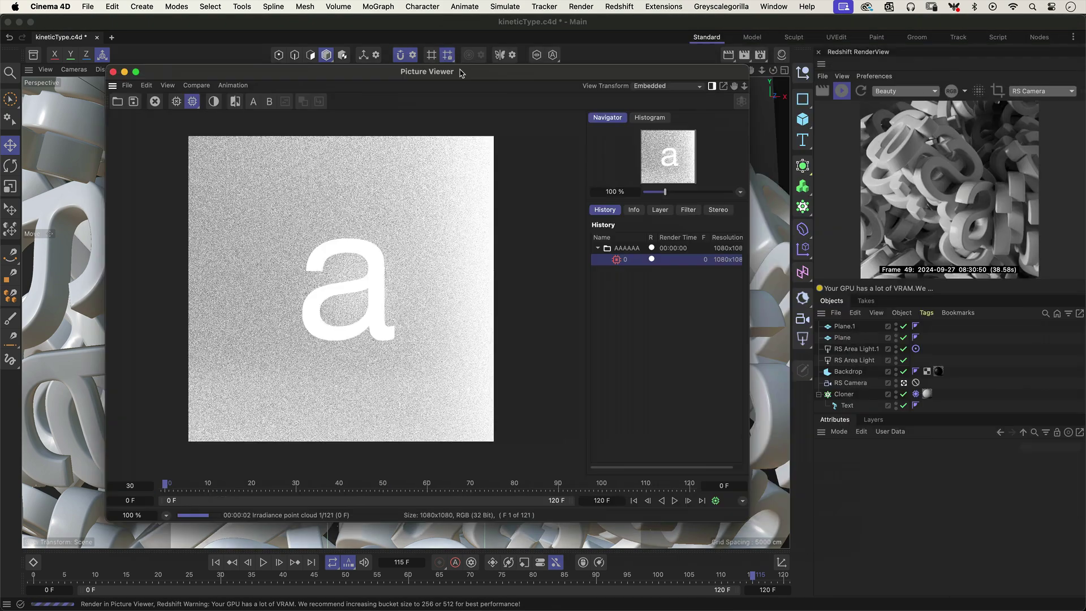
left_click_drag(459, 71, 496, 56)
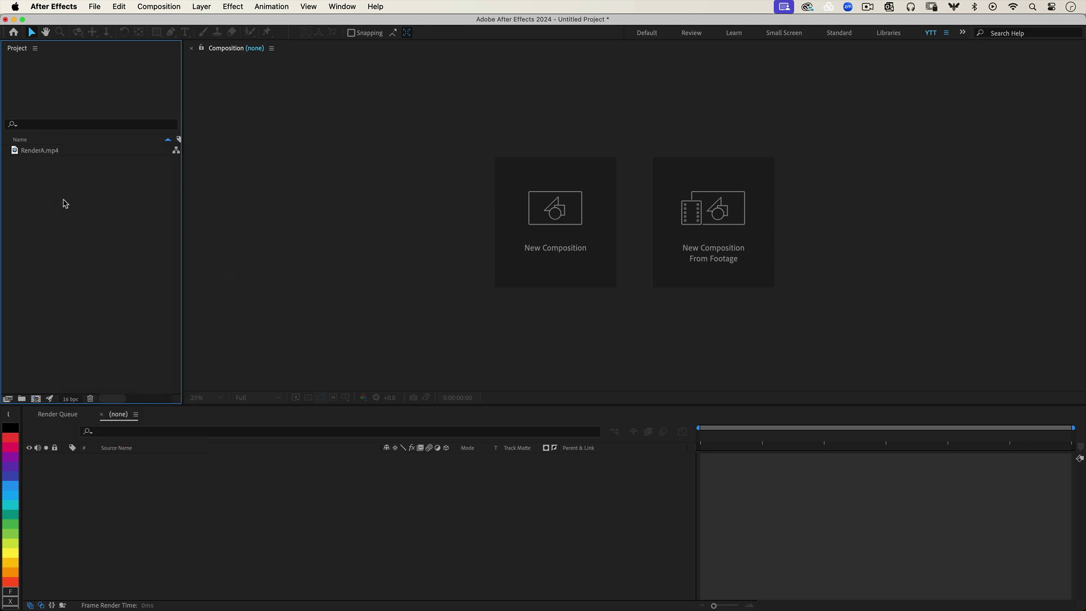
Step: Make a RenderA composition from RenderA.mp4 and center the letter in the viewer
left_click_drag(32, 150, 39, 399)
scroll(697, 207, "up", 3)
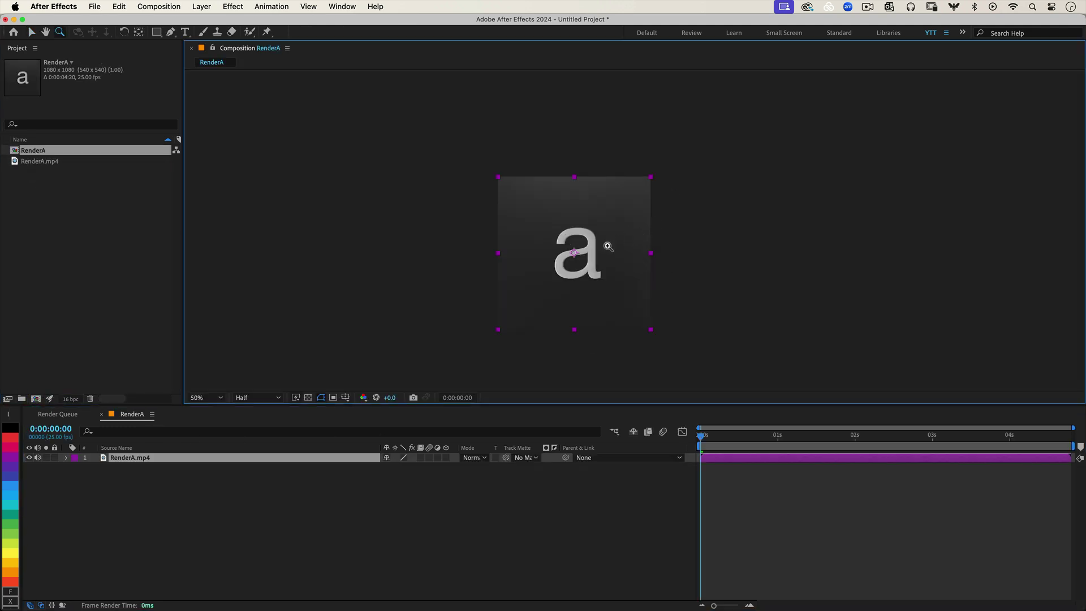
left_click_drag(616, 243, 586, 223)
scroll(512, 246, "down", 2)
left_click_drag(513, 246, 448, 254)
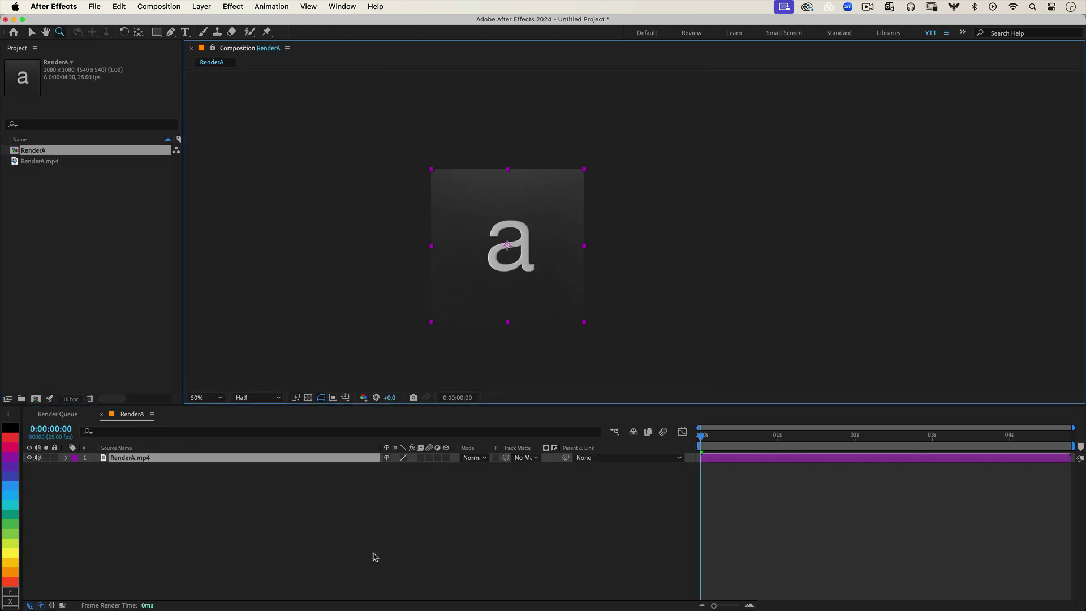
left_click(367, 536)
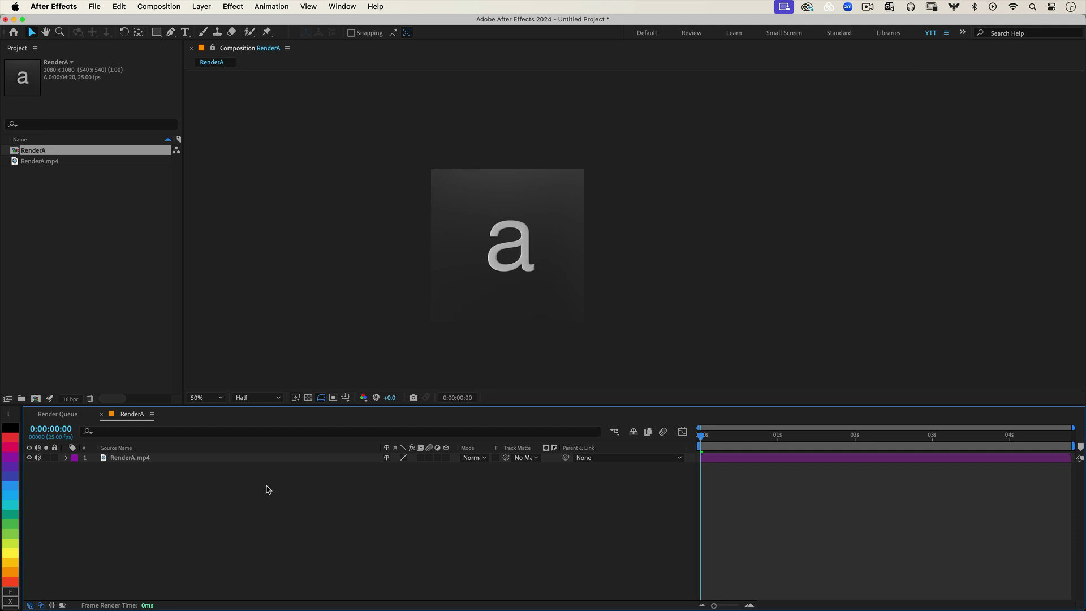
Step: Add Adjustment Layer 1 above RenderA.mp4 and set the viewer resolution to Full
left_click(201, 6)
mouse_move(201, 24)
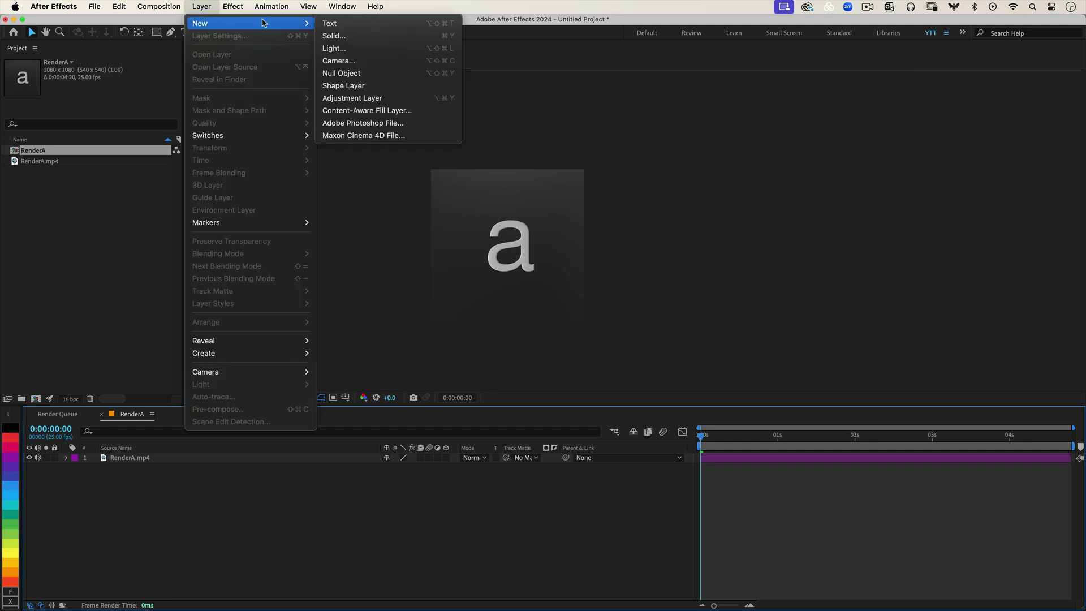
left_click(363, 98)
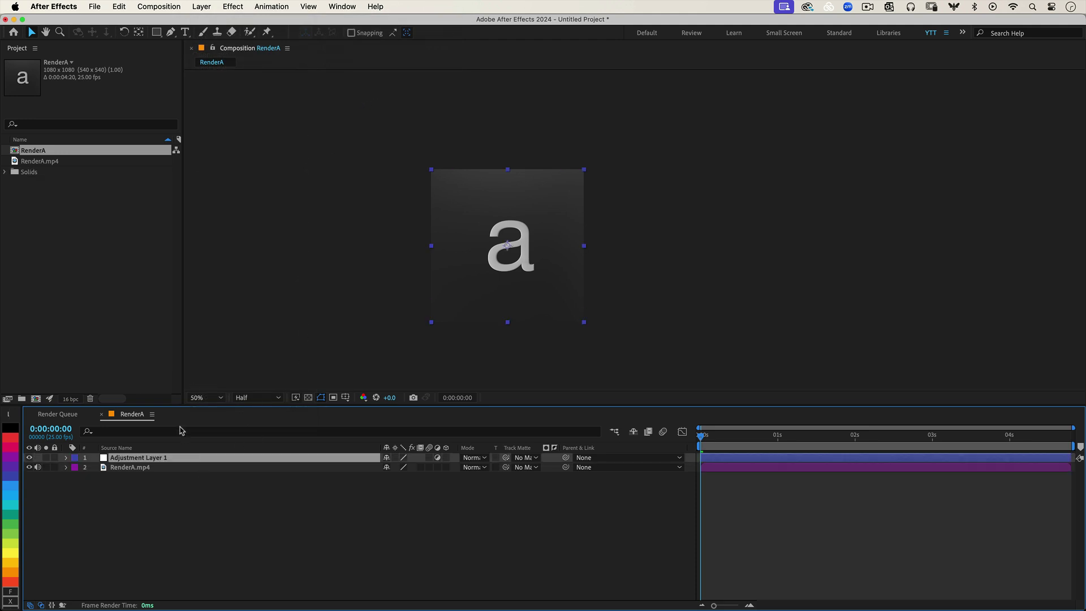
left_click(255, 397)
left_click(246, 433)
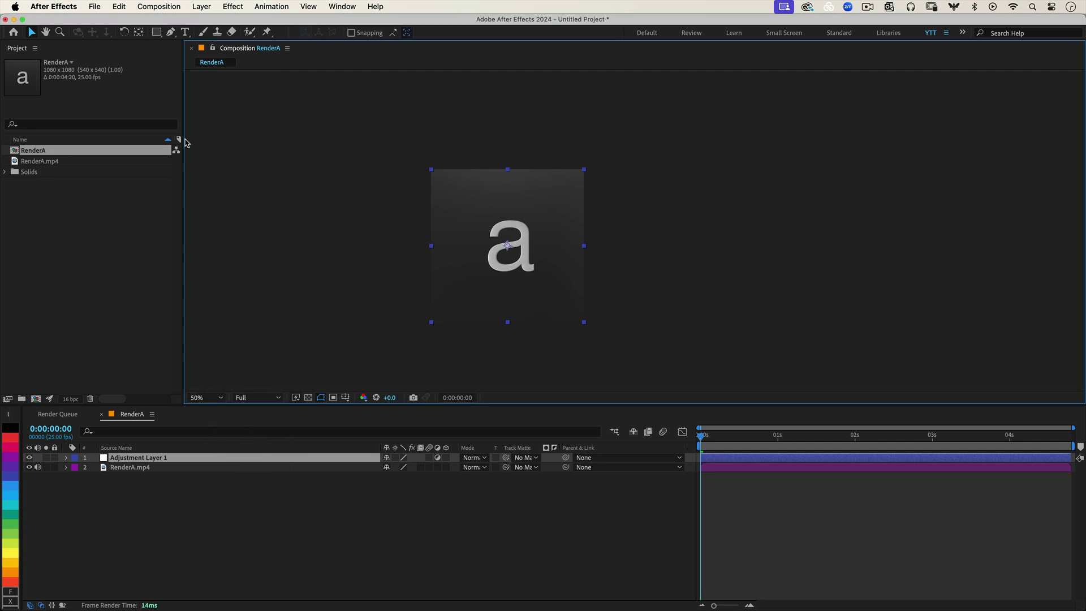
left_click(232, 6)
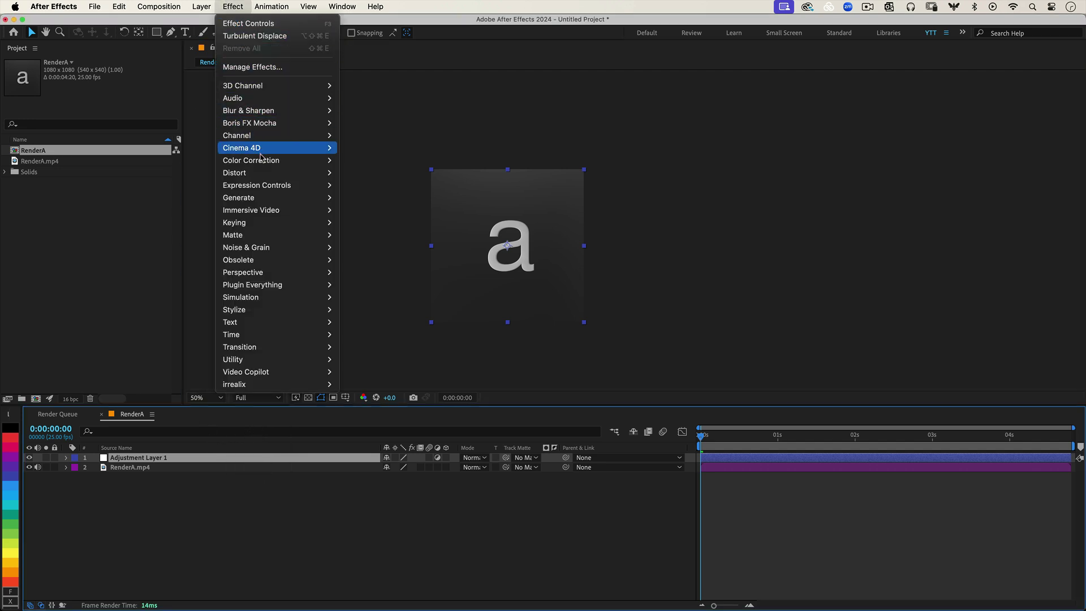
mouse_move(251, 161)
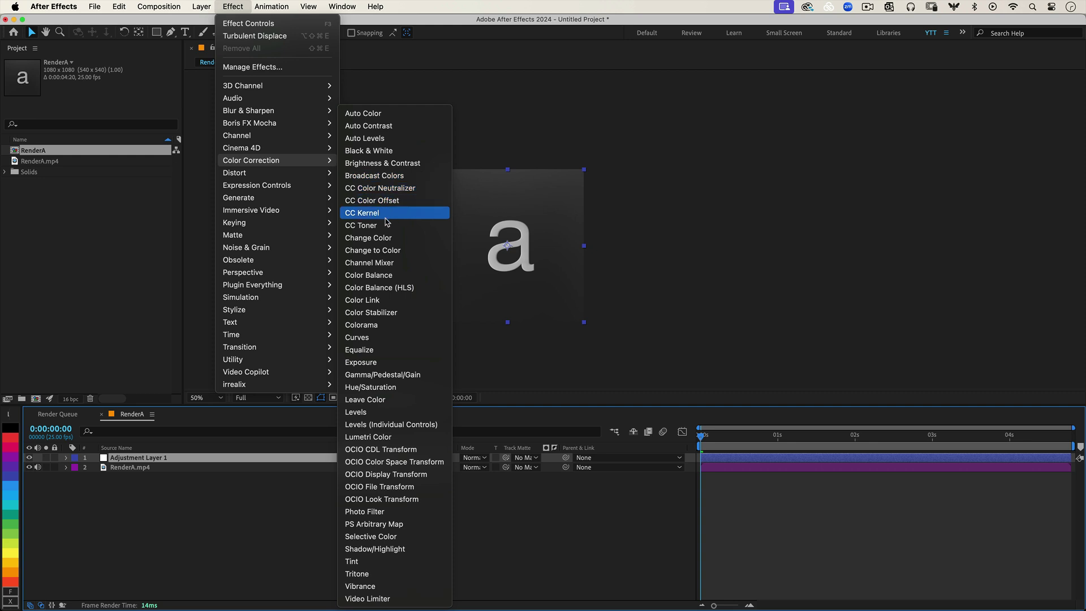
Step: Apply Curves to the adjustment layer, shaped into an S-curve for contrast
left_click(392, 340)
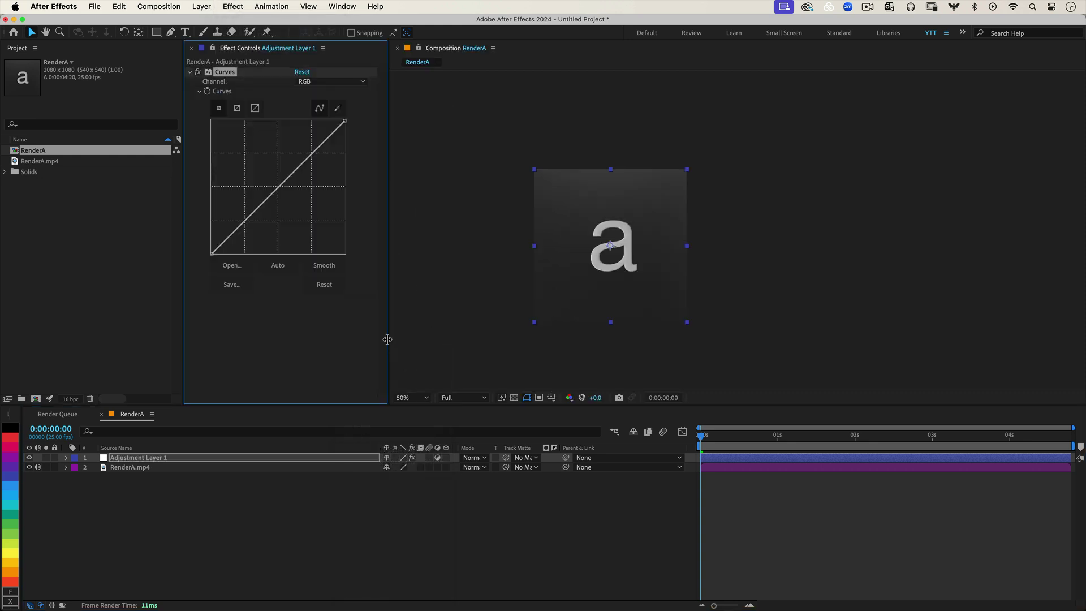
left_click_drag(246, 223, 251, 227)
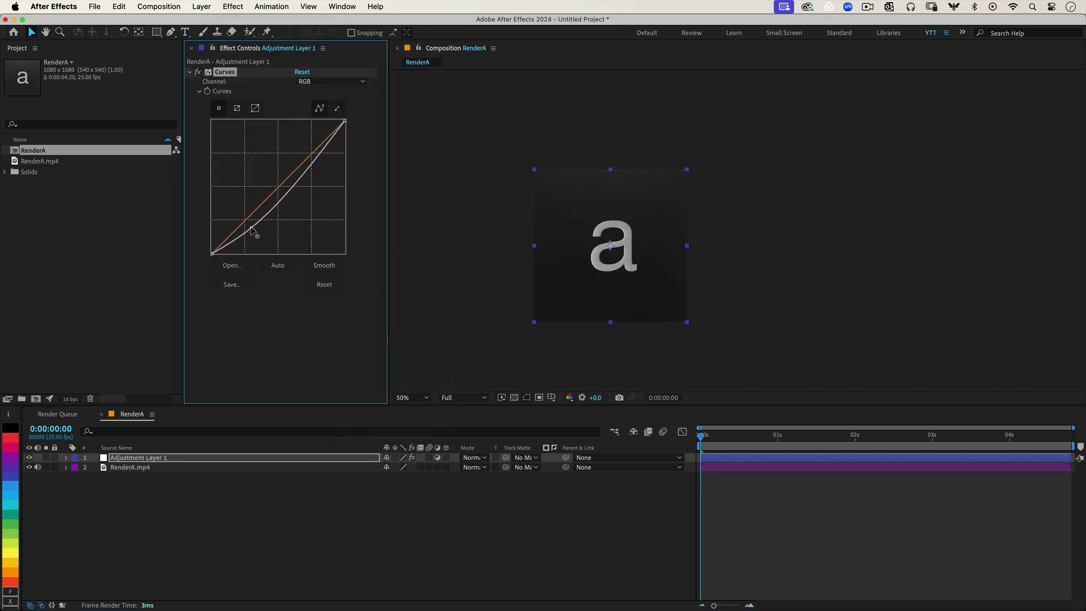
left_click_drag(312, 163, 308, 159)
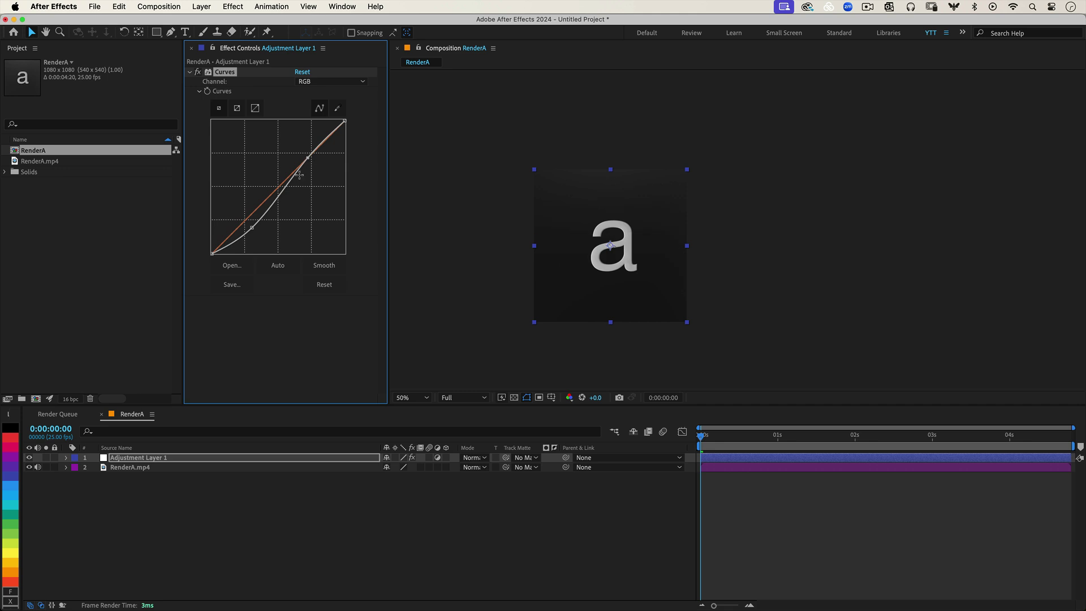
left_click_drag(252, 230, 252, 230)
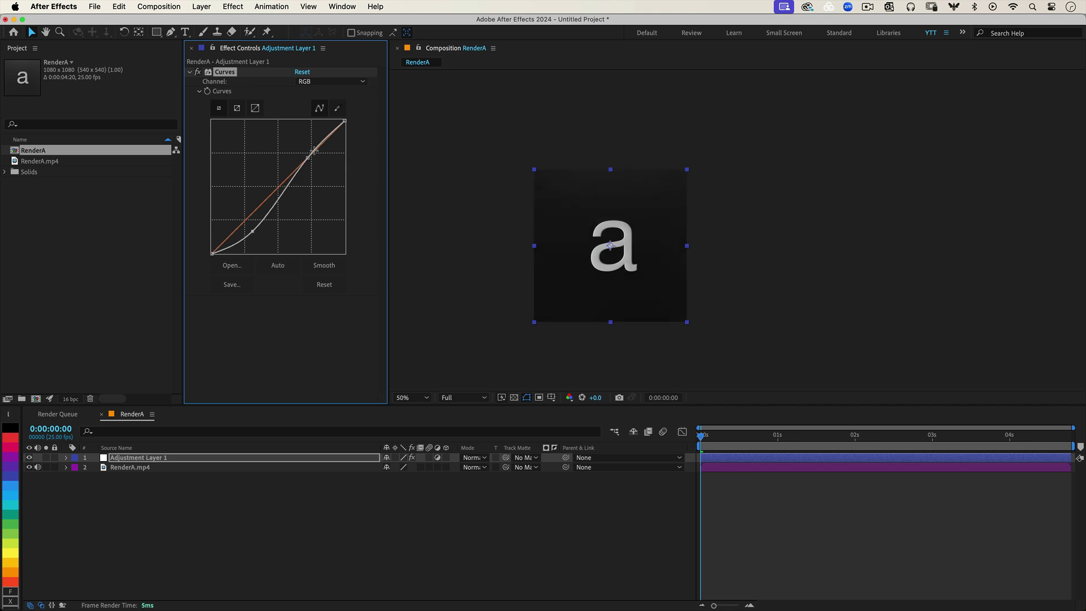
left_click_drag(310, 158, 306, 158)
Step: Select Adjustment Layer 1 and scrub through the animation to check the grade
left_click(731, 512)
left_click(708, 461)
mouse_move(705, 439)
left_mouse_down()
mouse_move(855, 388)
mouse_move(1015, 294)
mouse_move(1084, 235)
left_mouse_up()
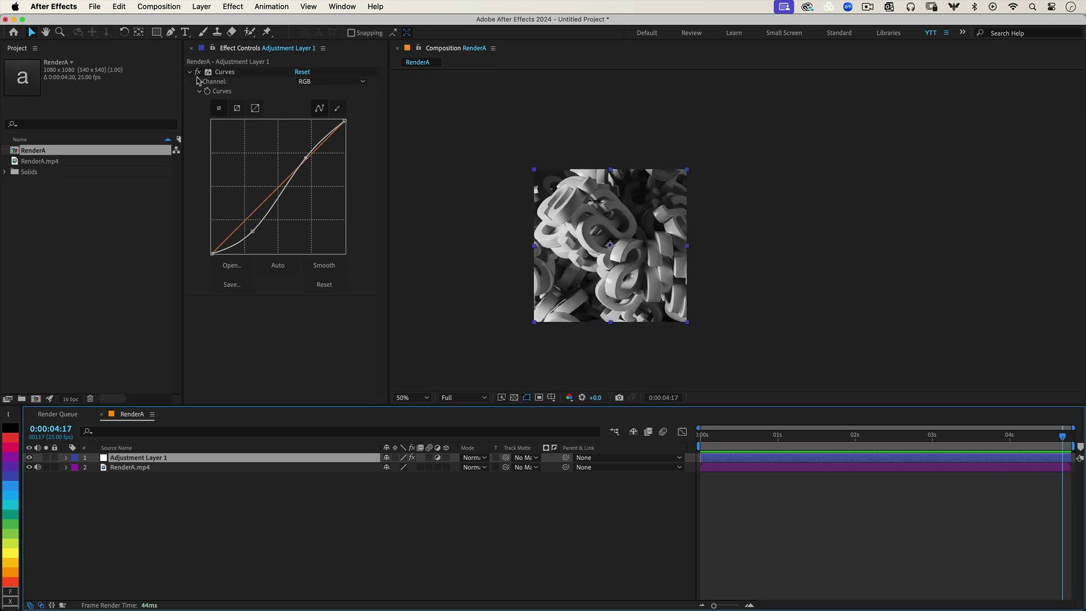
left_click(201, 73)
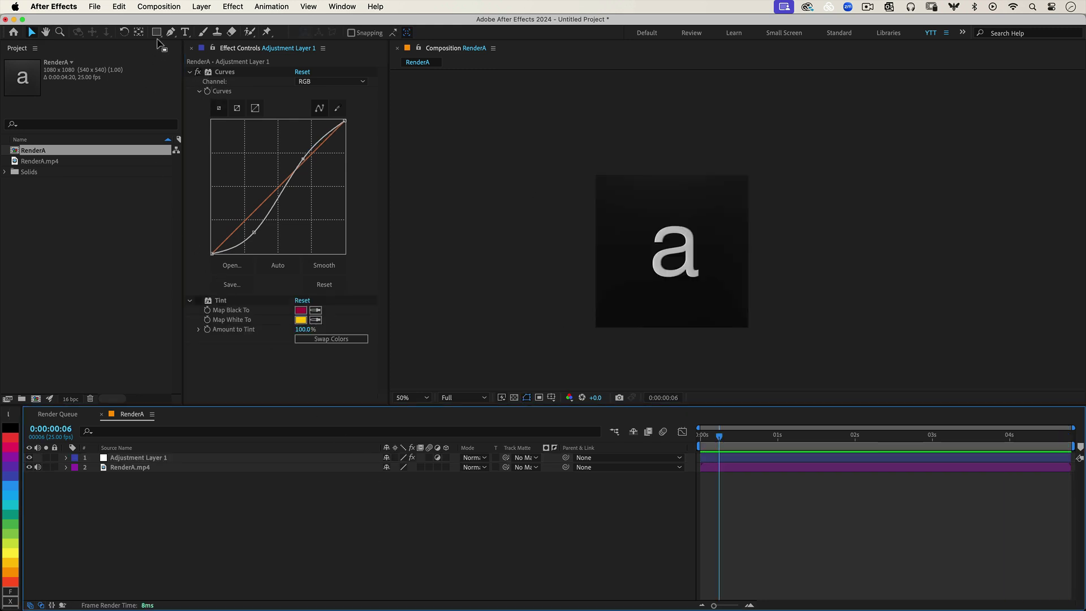
left_click(159, 6)
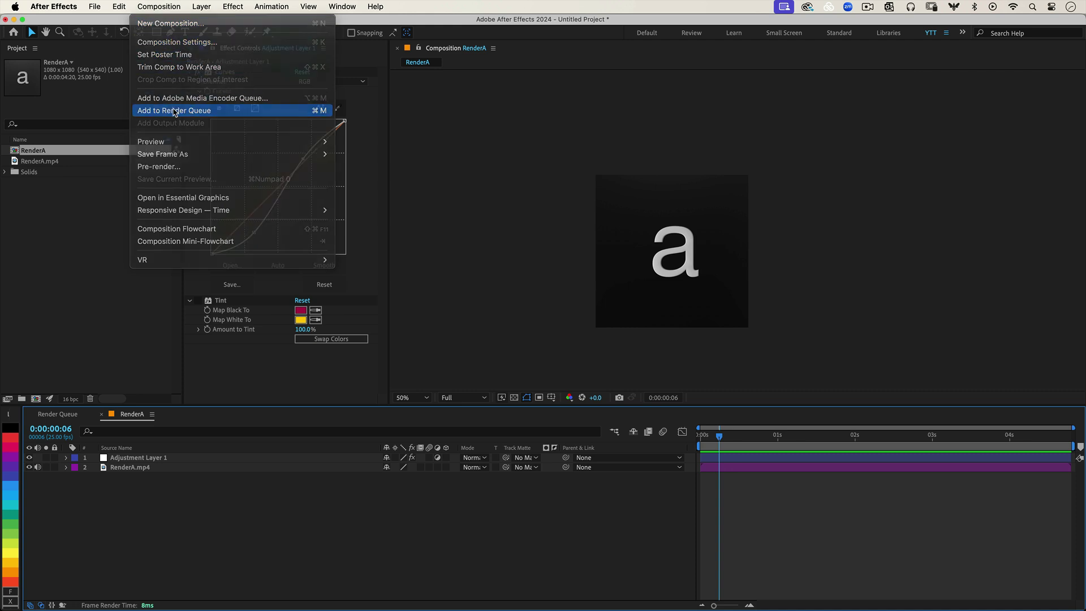
Step: Queue RenderA with the H.264 output module to Final_A.mp4 and start rendering
left_click(176, 111)
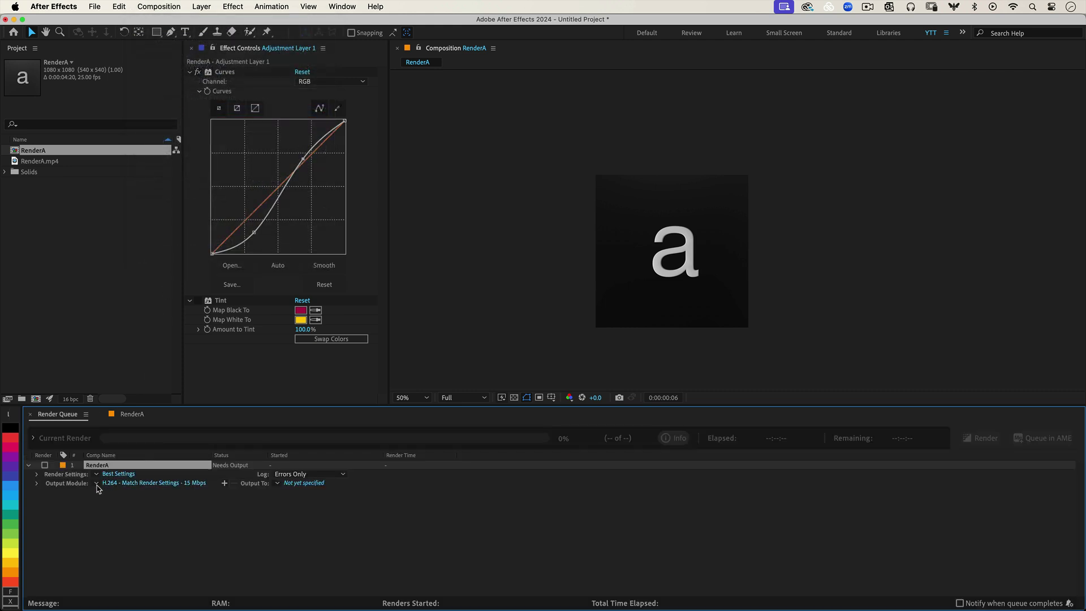
left_click(97, 483)
left_click(82, 513)
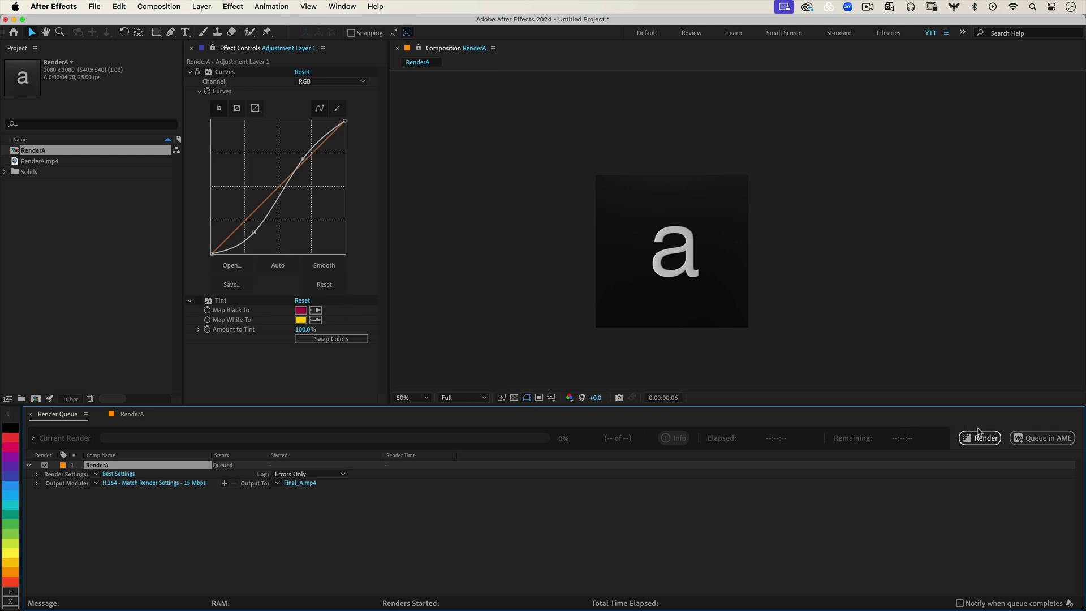
left_click(982, 437)
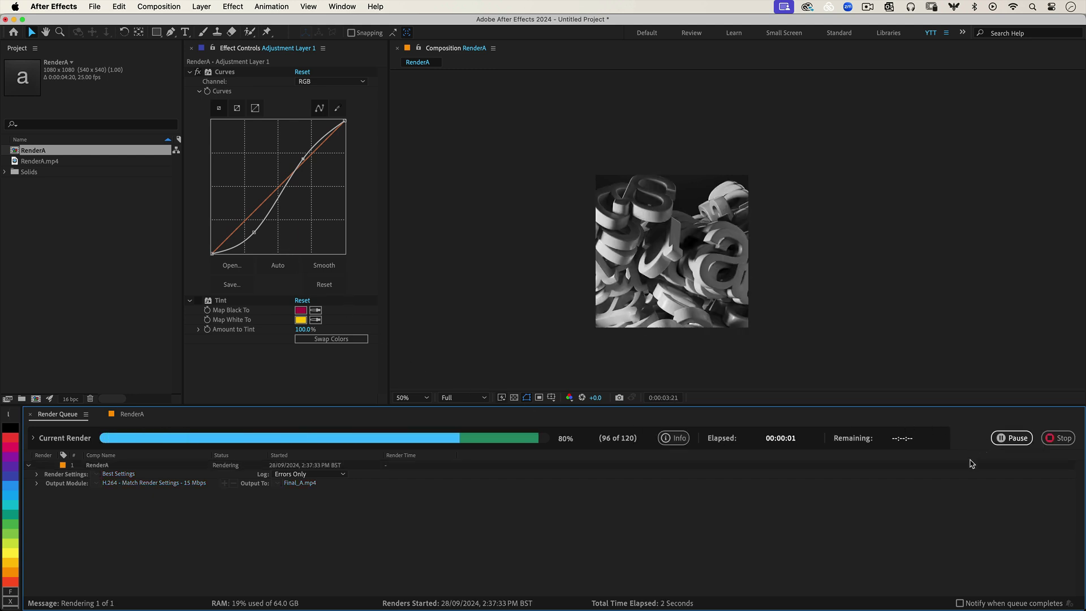